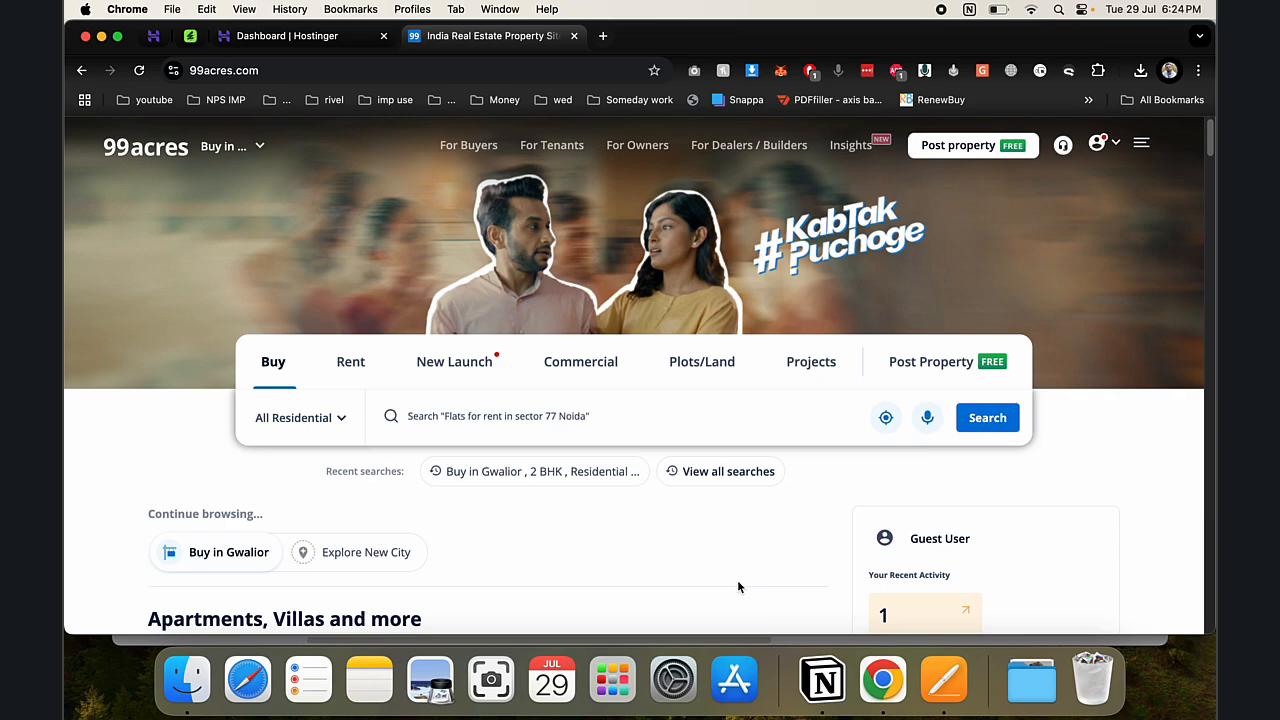
- Review the Viavi Real Estate Portal title and its 74 sales on CodeCanyon, then return to the phay.me dashboard
{"action": "left_click", "coordinate": [200, 38]}
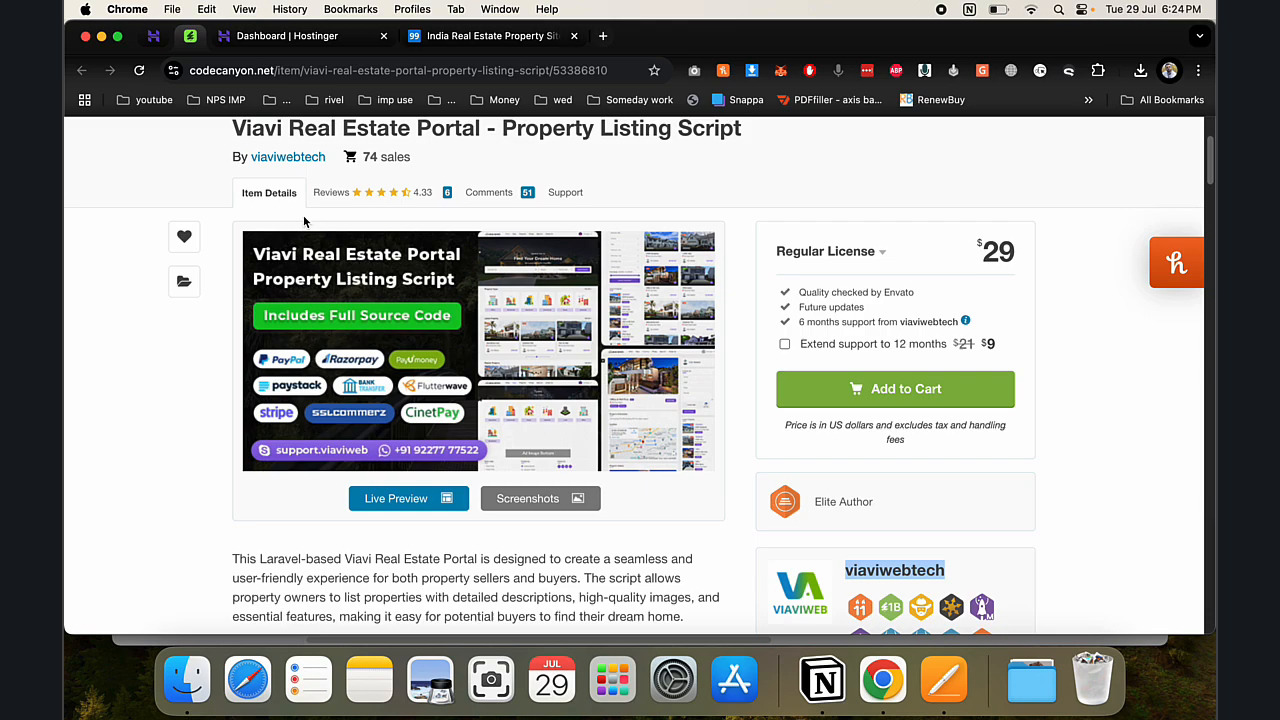
{"action": "scroll", "coordinate": [338, 283], "scroll_direction": "up", "scroll_amount": 1}
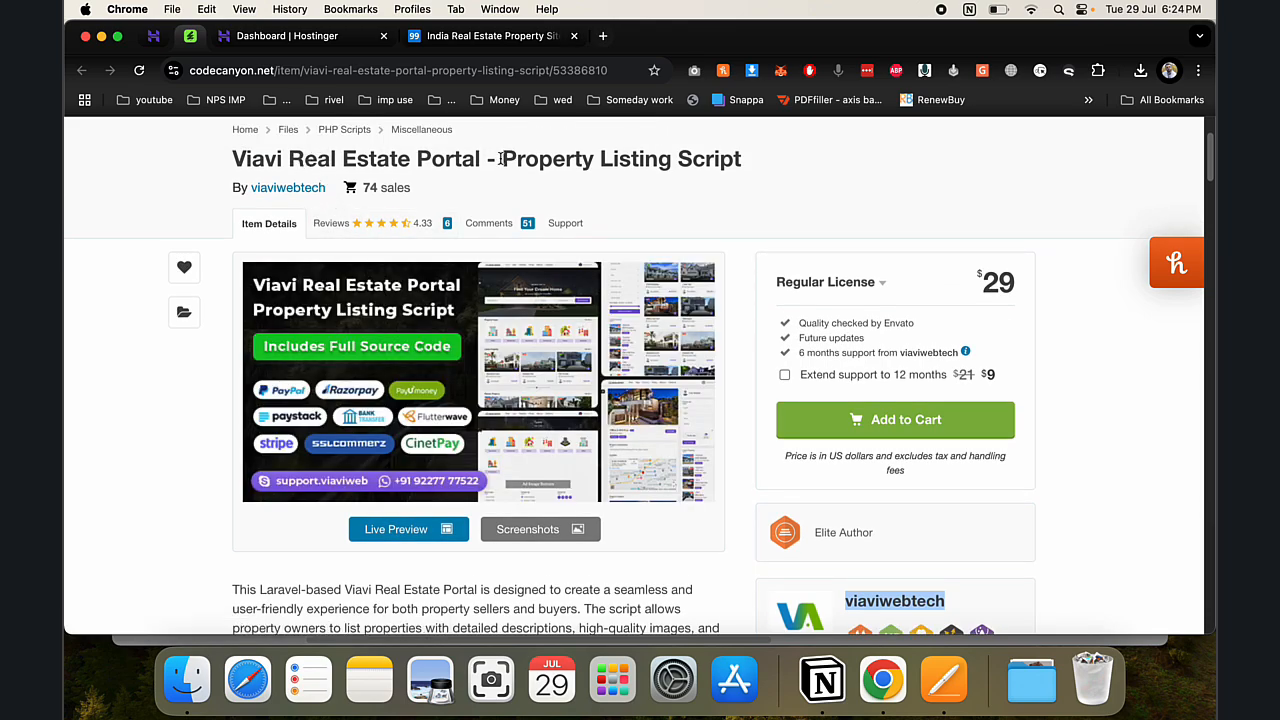
{"action": "left_click", "coordinate": [500, 160]}
{"action": "left_click_drag", "start_coordinate": [428, 194], "coordinate": [358, 187]}
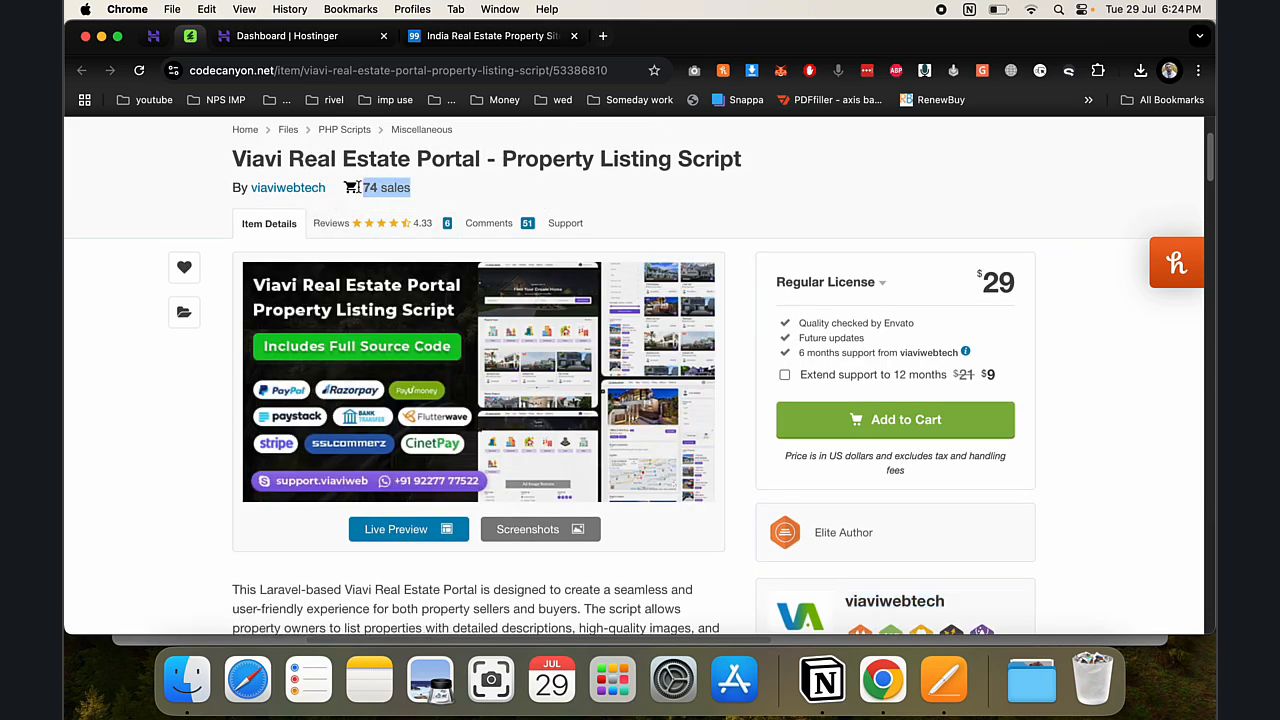
{"action": "scroll", "coordinate": [842, 297], "scroll_direction": "down", "scroll_amount": 3}
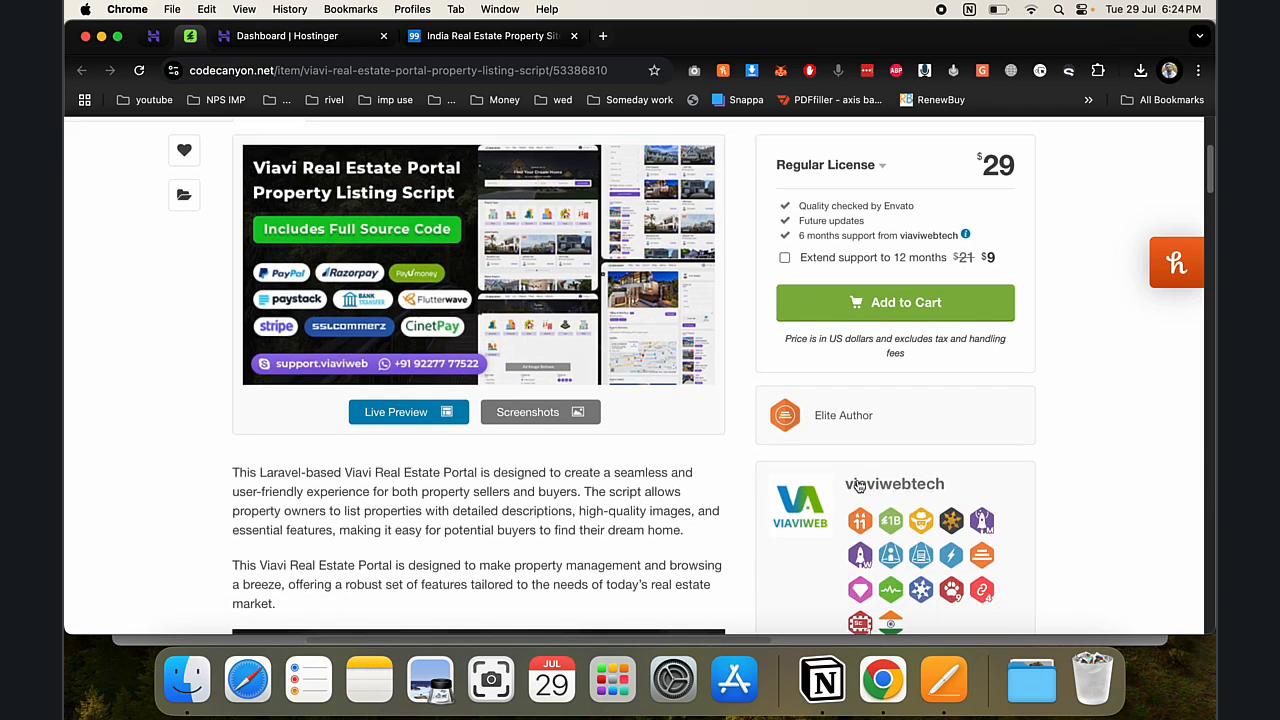
{"action": "scroll", "coordinate": [390, 400], "scroll_direction": "up", "scroll_amount": 1}
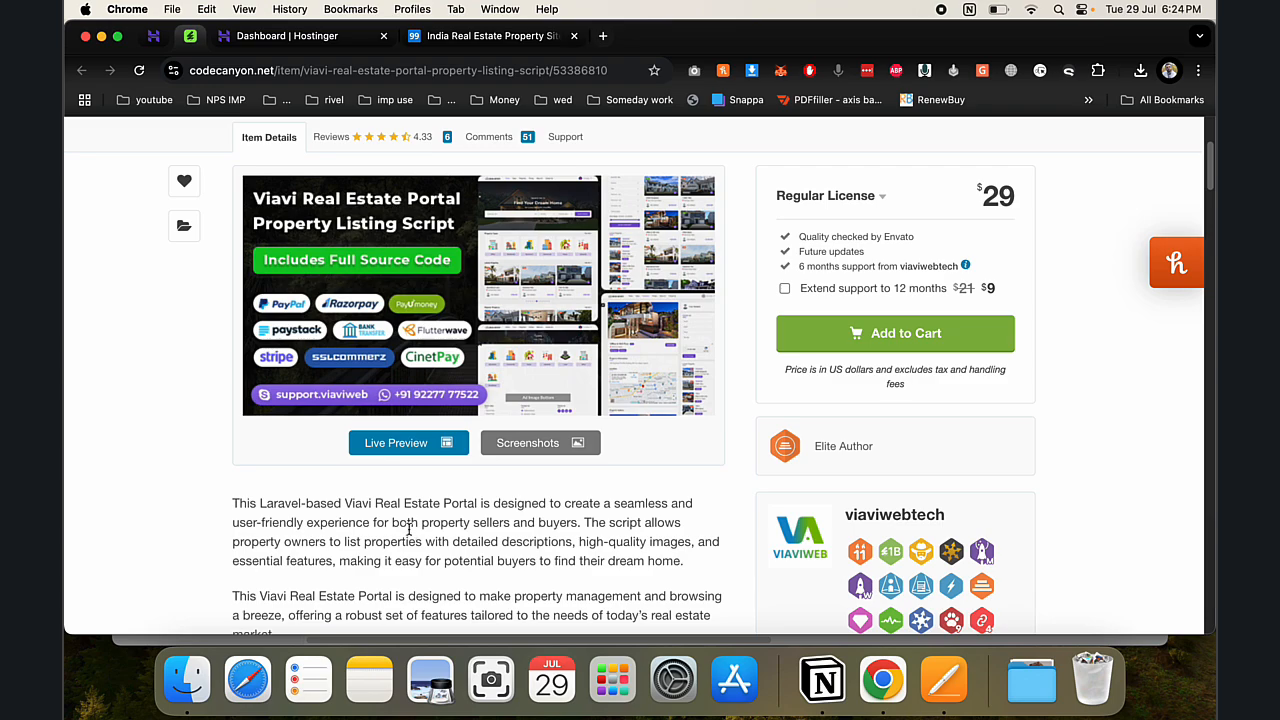
{"action": "scroll", "coordinate": [408, 530], "scroll_direction": "up", "scroll_amount": 3}
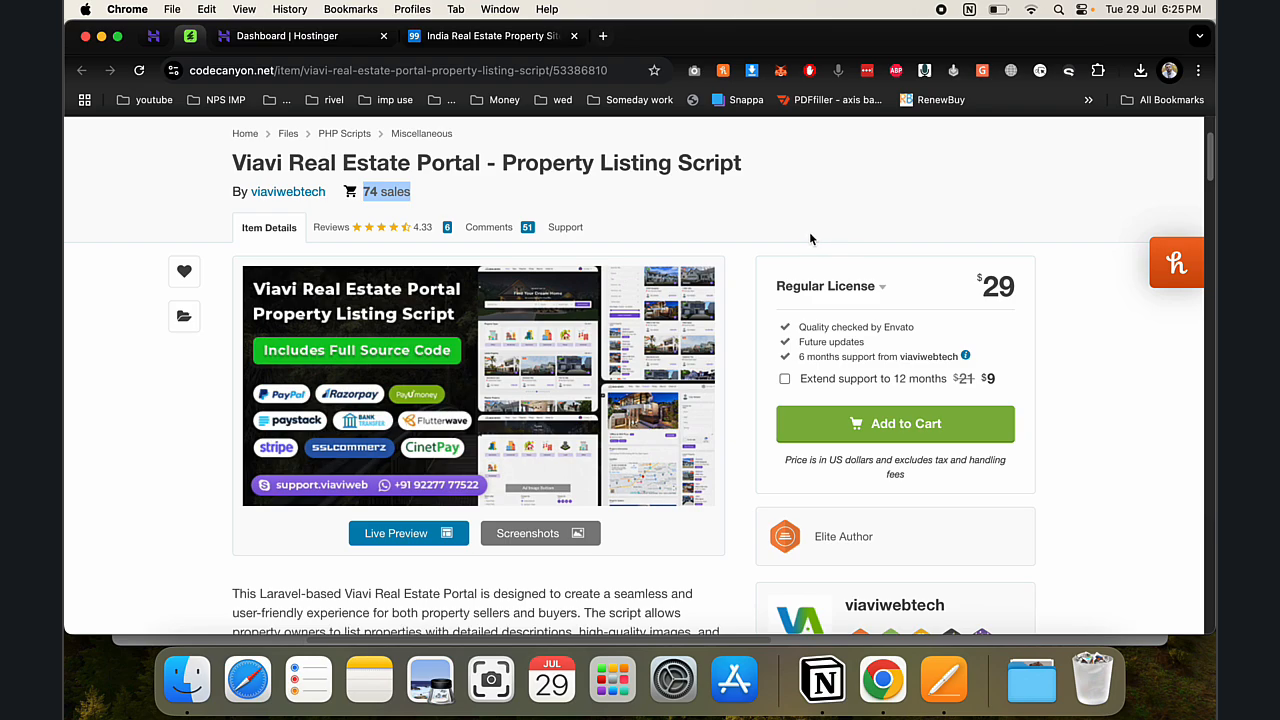
{"action": "left_click_drag", "start_coordinate": [195, 176], "coordinate": [733, 170]}
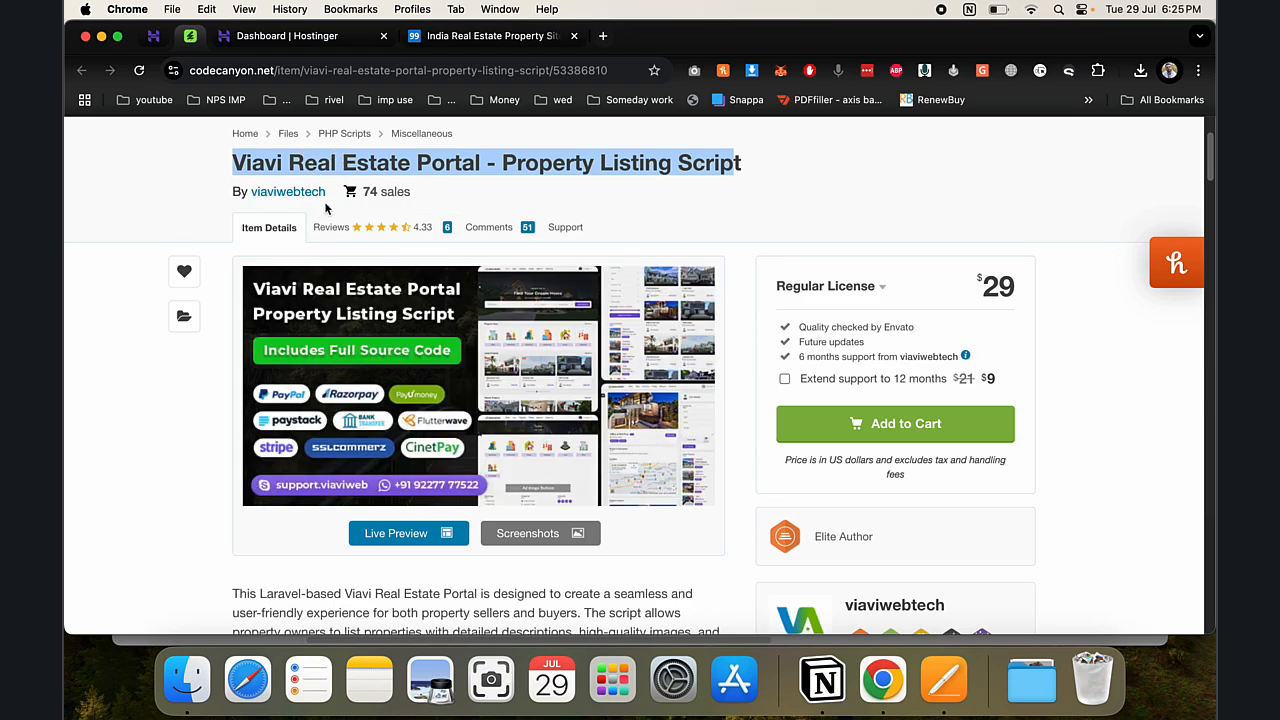
{"action": "left_click", "coordinate": [312, 40]}
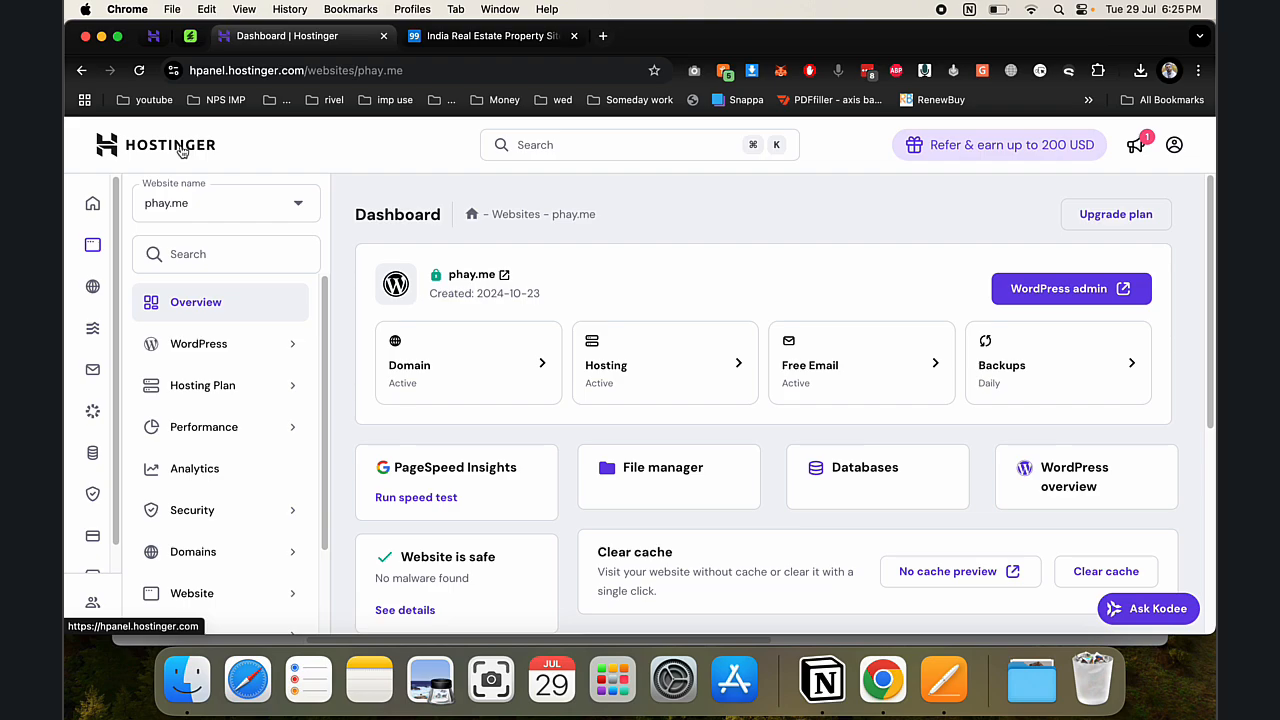
- Open the phay.me file manager, pin the 99acres tab, and browse into public_html/demo1
{"action": "left_click", "coordinate": [678, 455]}
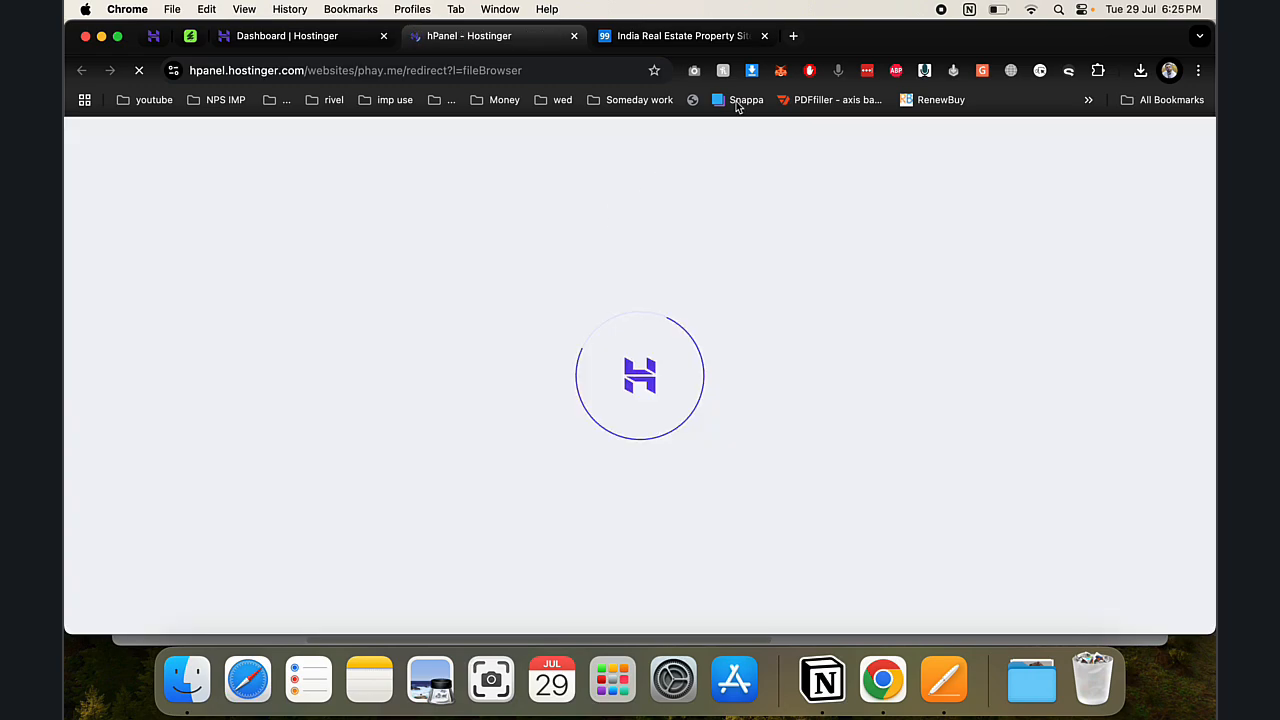
{"action": "right_click", "coordinate": [705, 35]}
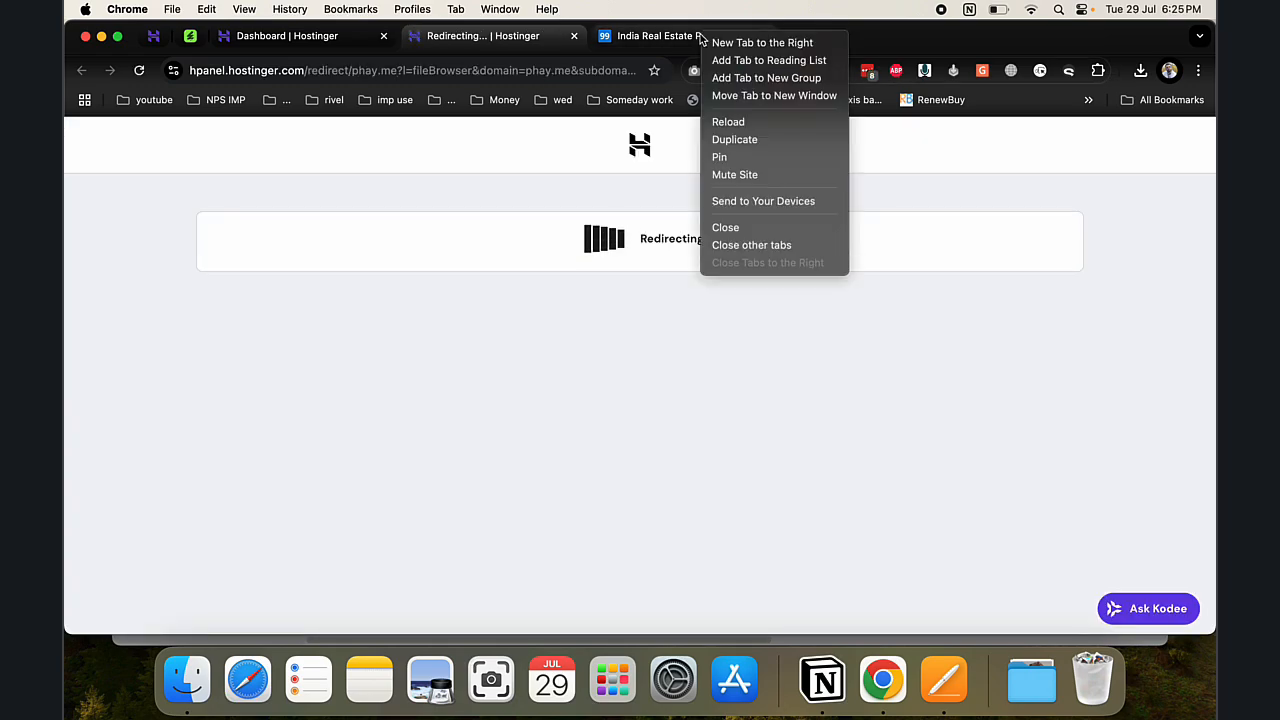
{"action": "left_click", "coordinate": [754, 158]}
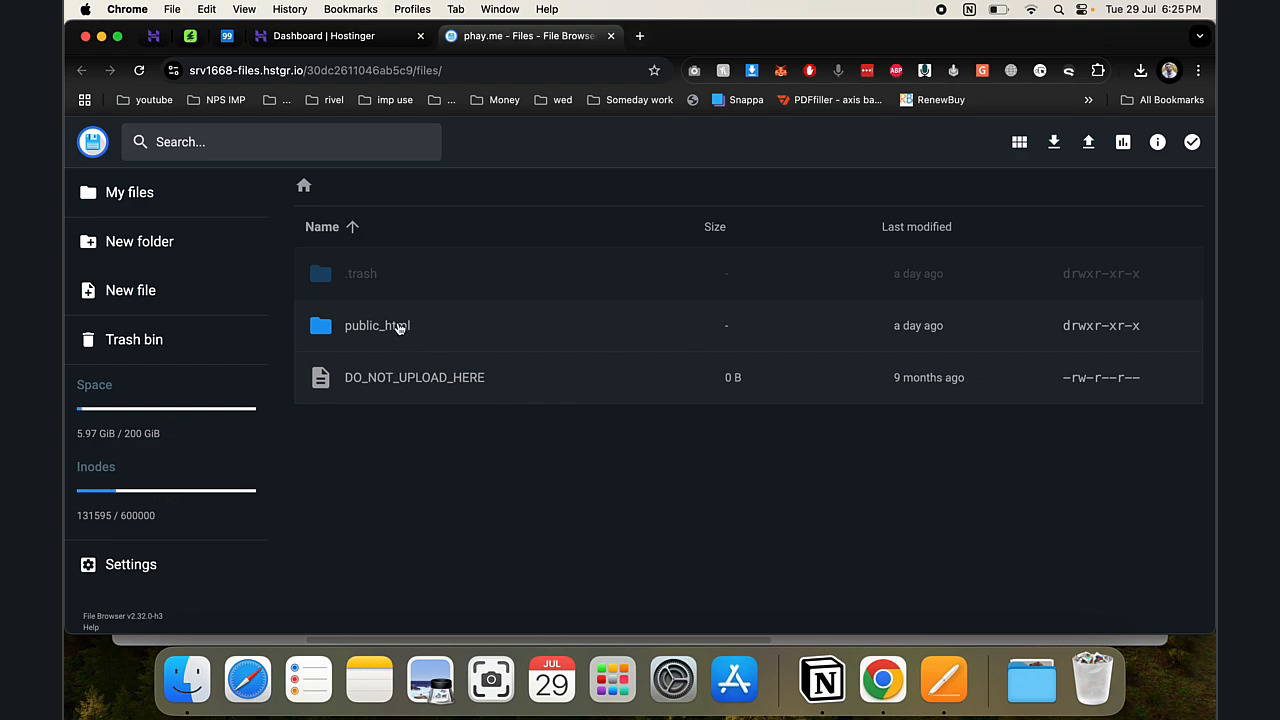
{"action": "double_click", "coordinate": [397, 328]}
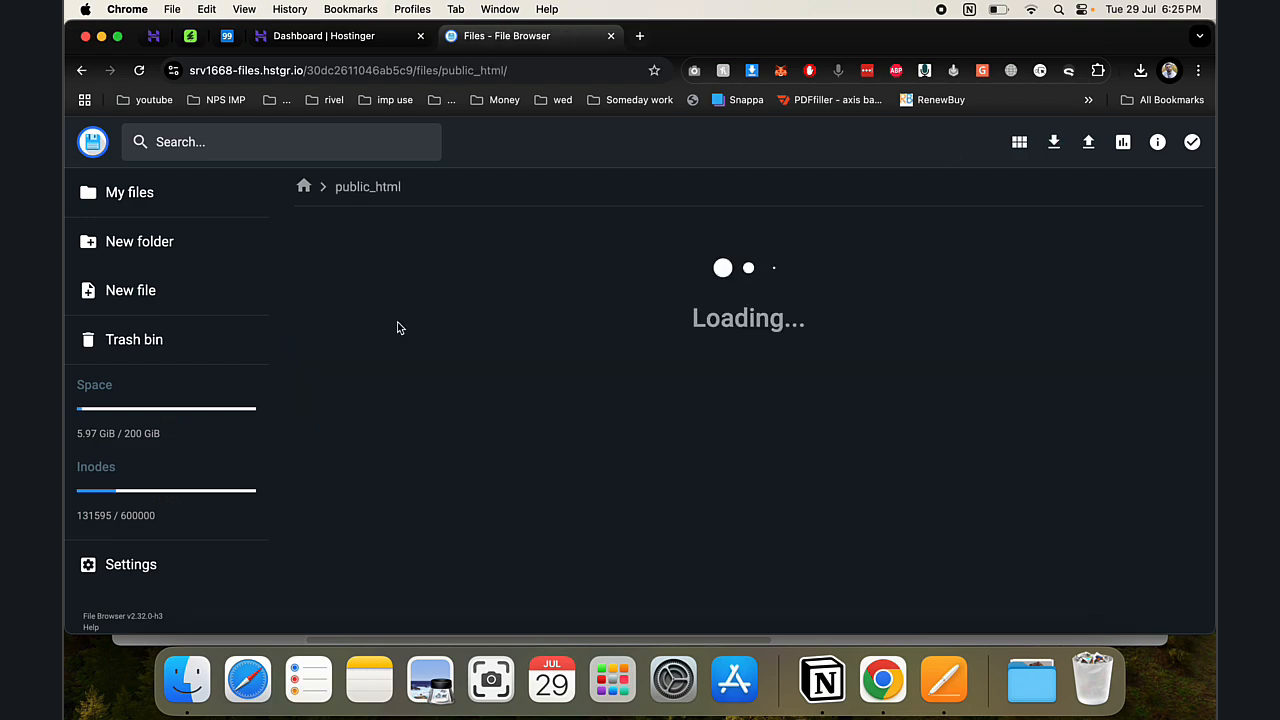
{"action": "double_click", "coordinate": [372, 430]}
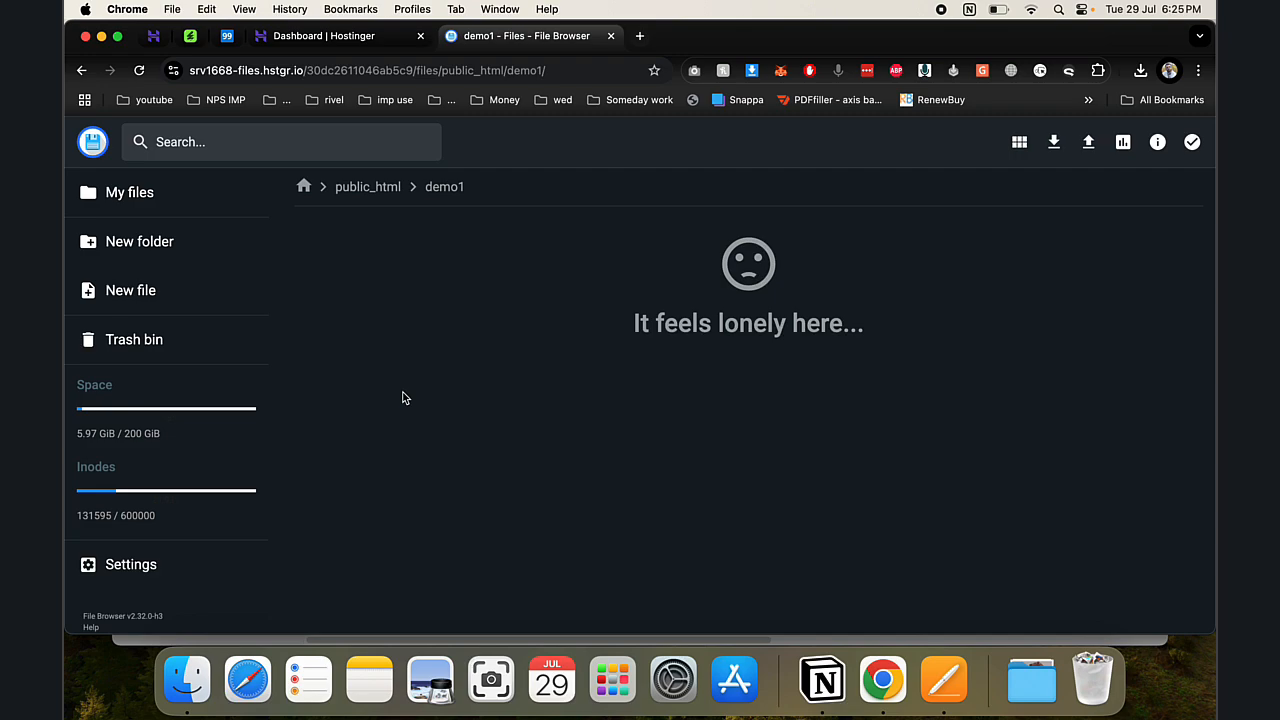
- Drag Archive.zip from Finder's real_estate_script folder into demo1 to upload it
{"action": "left_click", "coordinate": [187, 680]}
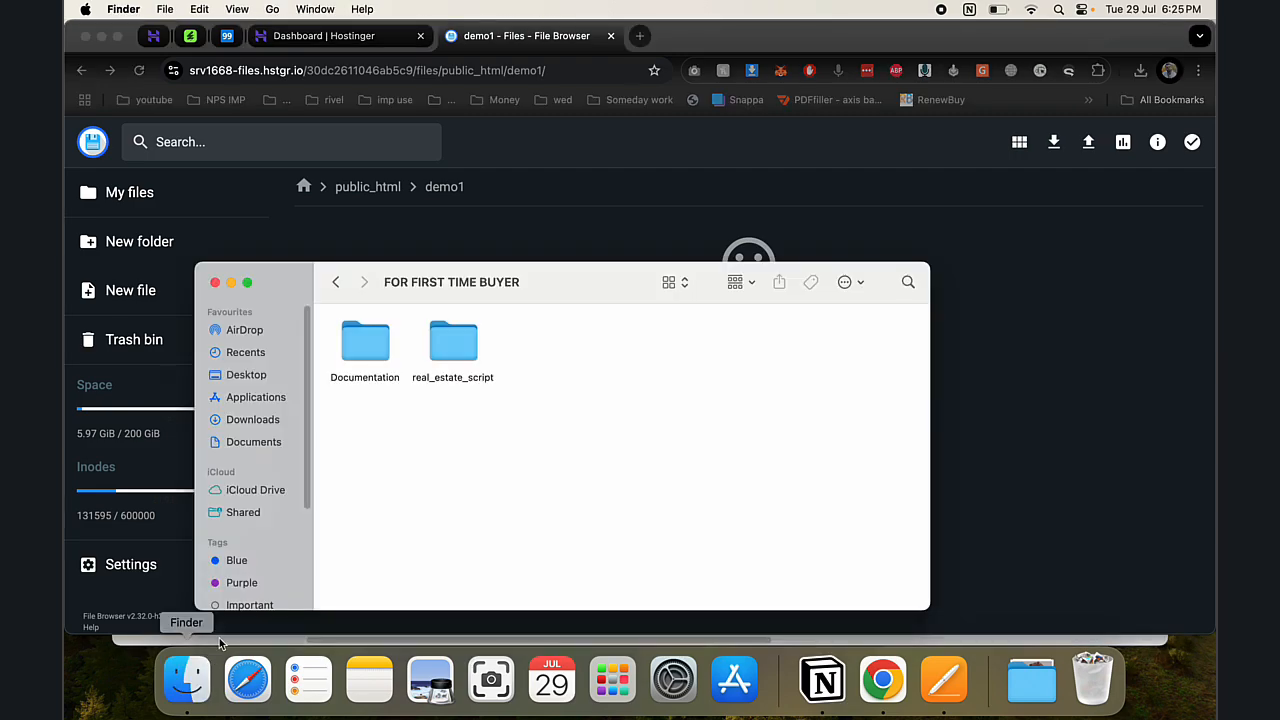
{"action": "double_click", "coordinate": [453, 345]}
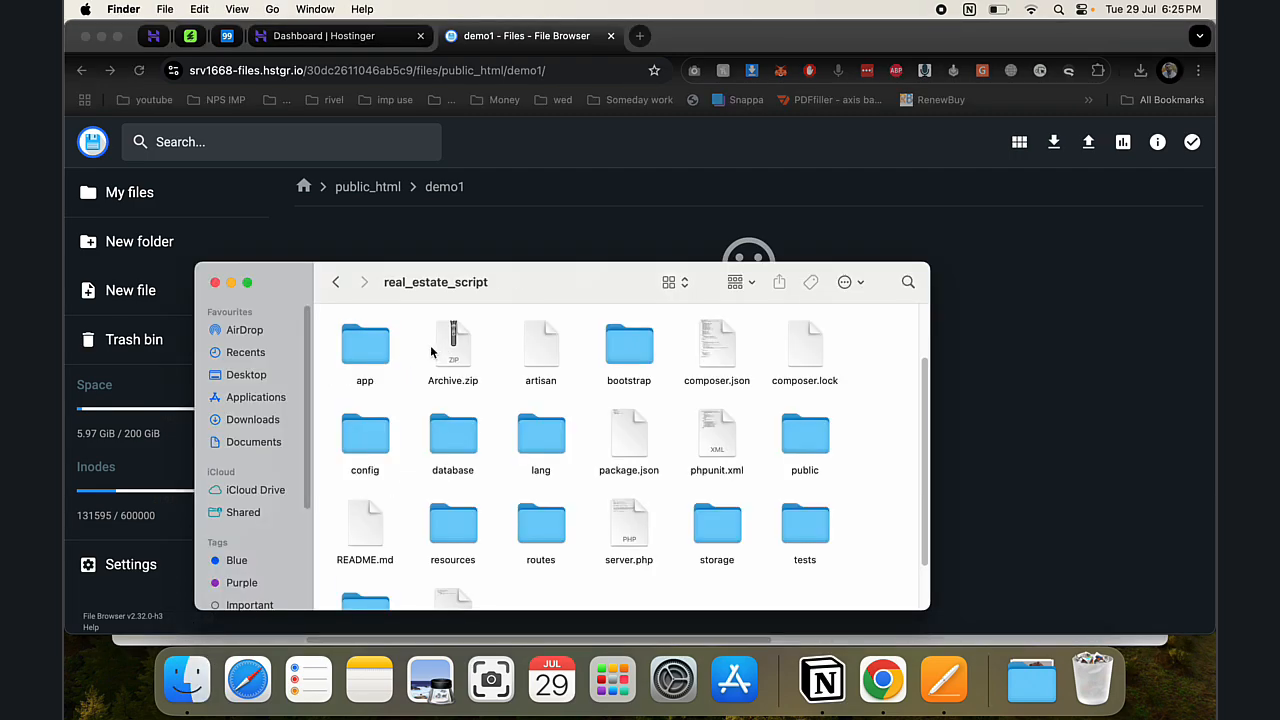
{"action": "left_click_drag", "start_coordinate": [471, 343], "coordinate": [698, 222]}
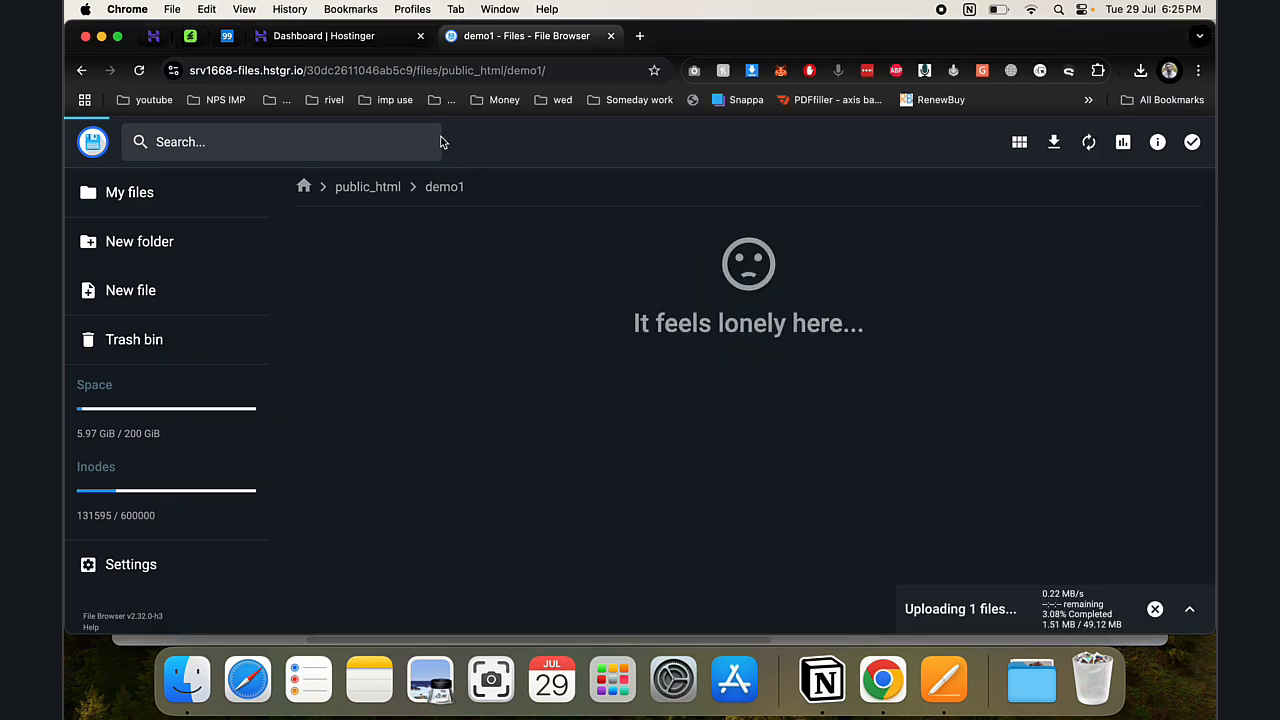
{"action": "left_click", "coordinate": [323, 35]}
{"action": "scroll", "coordinate": [200, 511], "scroll_direction": "down", "scroll_amount": 2}
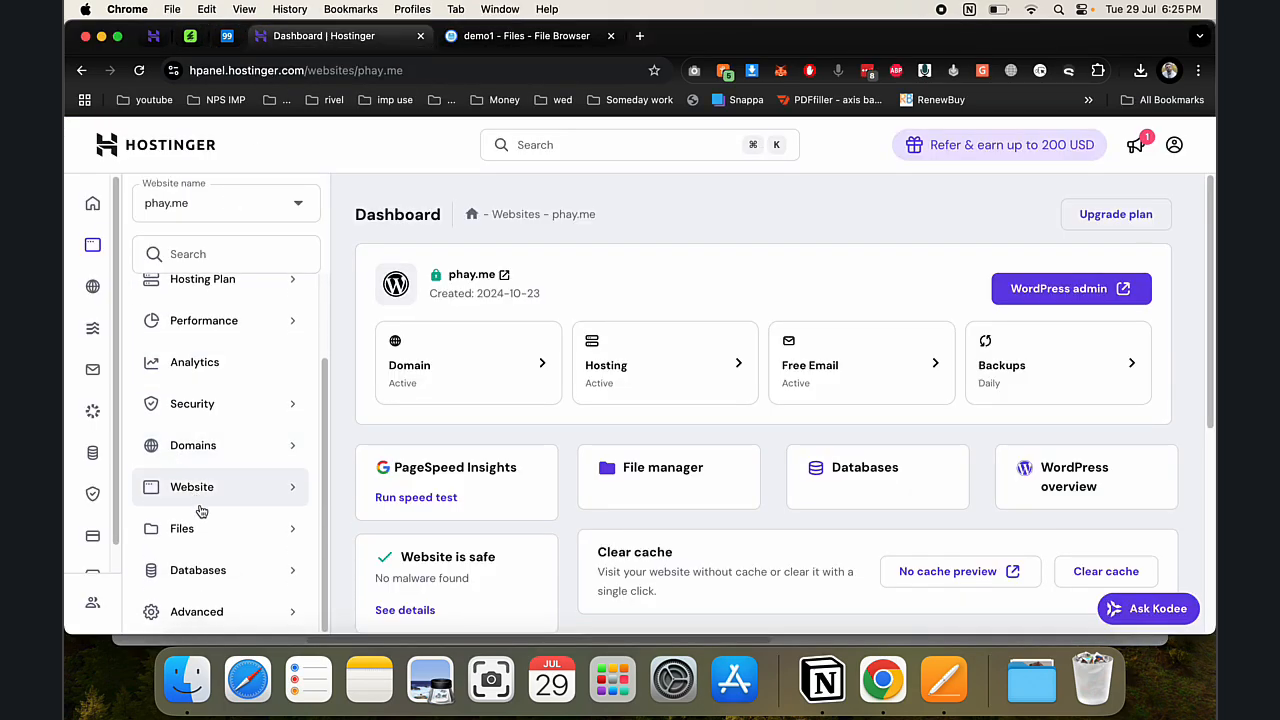
- Fill in a new MySQL database named demo12 with username demo and a password, and submit
{"action": "left_click", "coordinate": [205, 570]}
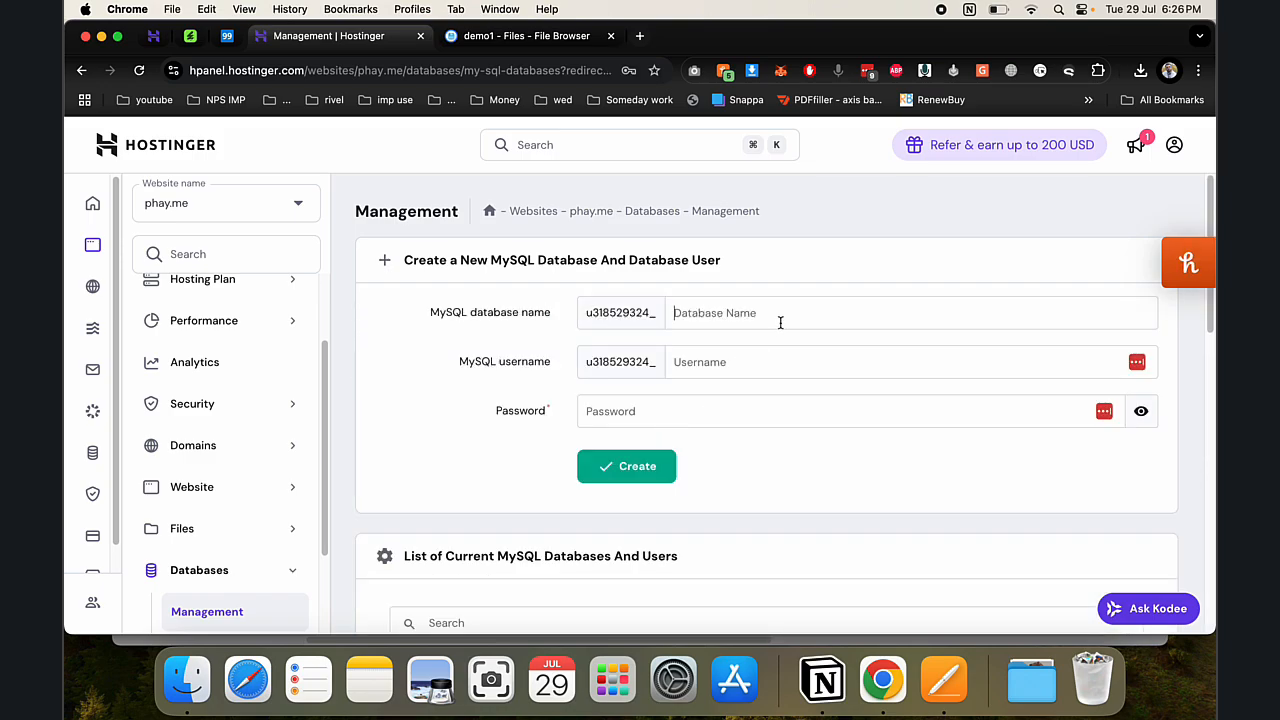
{"action": "left_click", "coordinate": [780, 322]}
{"action": "type", "text": "demo12"}
{"action": "key", "text": "Tab"}
{"action": "type", "text": "demo"}
{"action": "key", "text": "Tab"}
{"action": "type", "text": "•"}
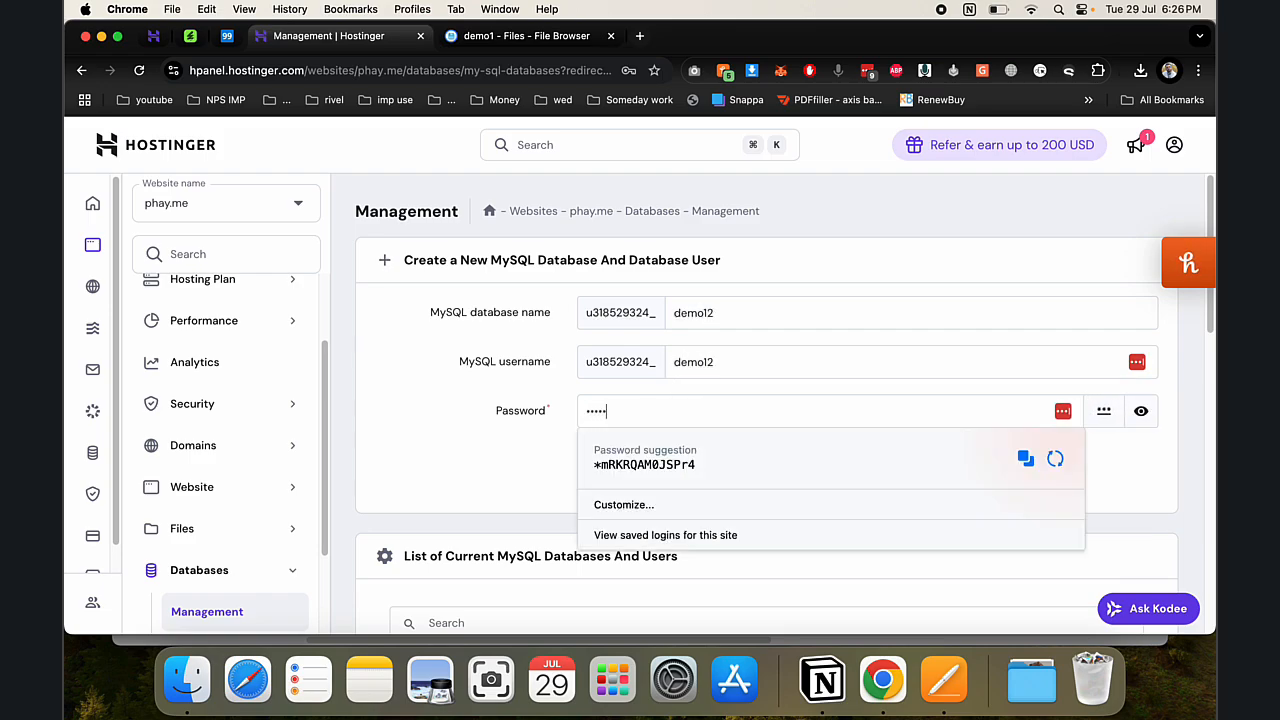
{"action": "key", "text": "Return"}
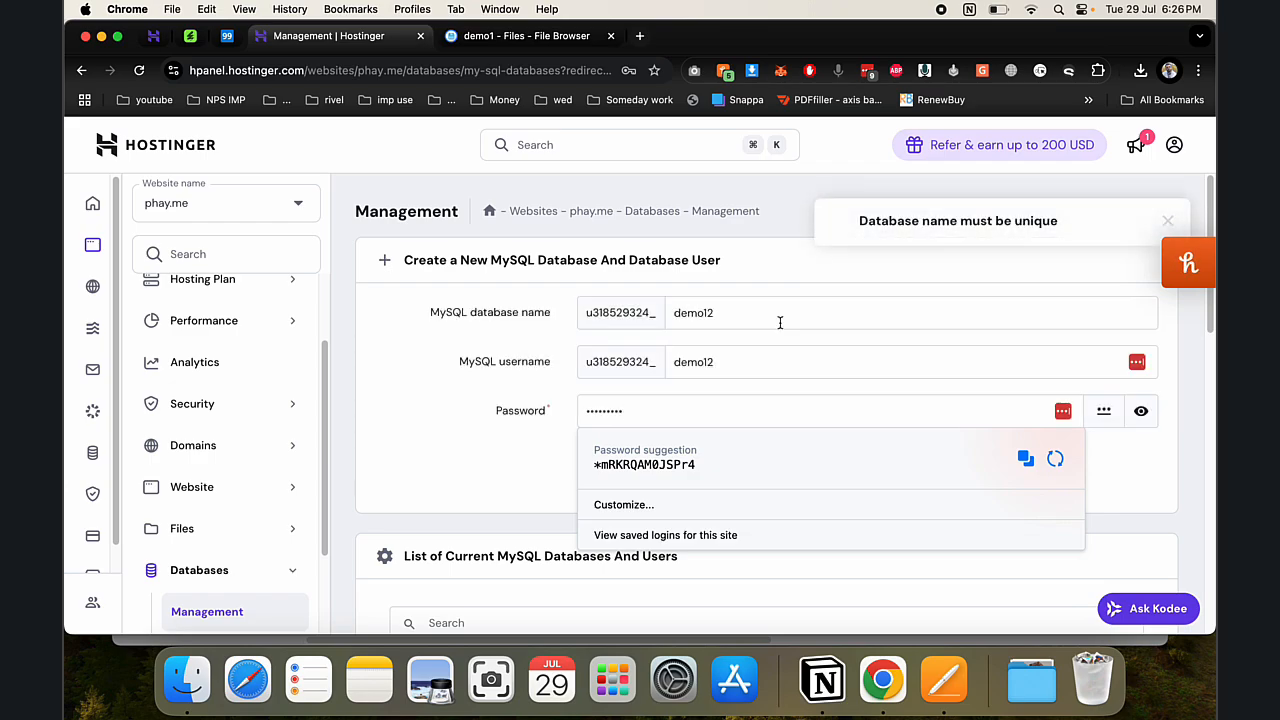
- Correct the duplicate database name to demo123 and create the database
{"action": "left_click", "coordinate": [606, 275]}
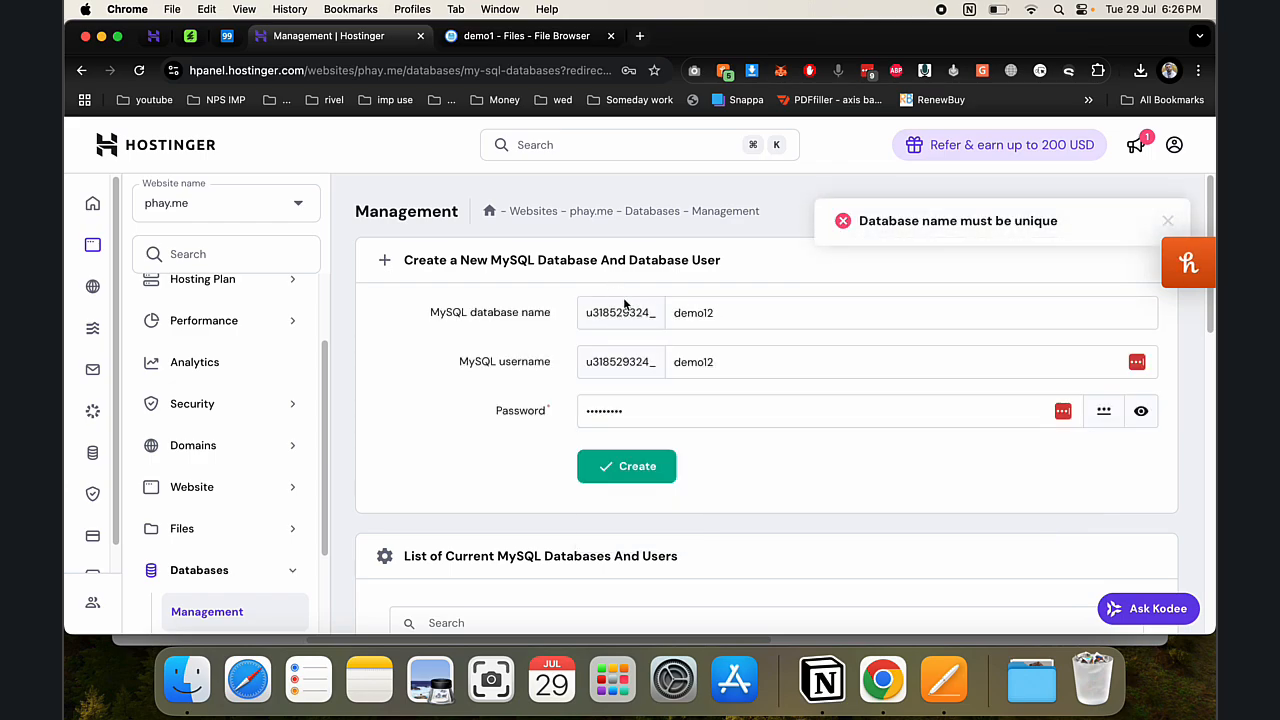
{"action": "scroll", "coordinate": [688, 383], "scroll_direction": "down", "scroll_amount": 3}
{"action": "scroll", "coordinate": [720, 300], "scroll_direction": "up", "scroll_amount": 1}
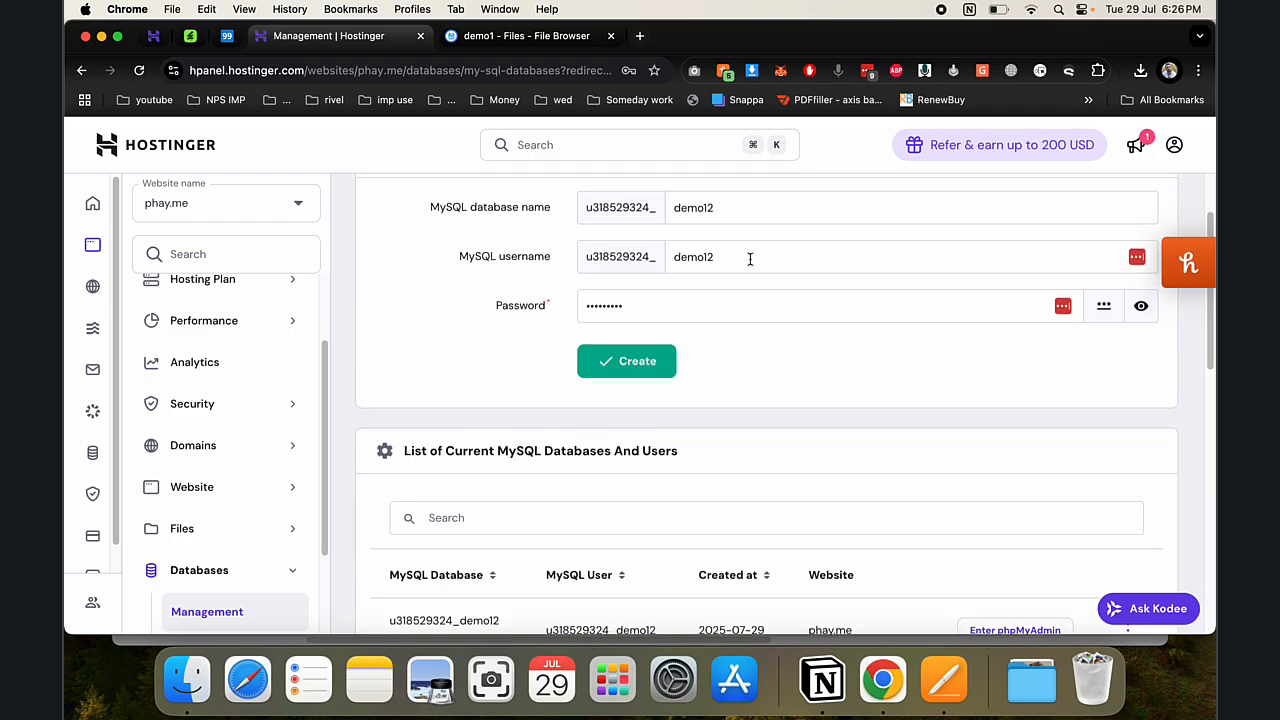
{"action": "left_click", "coordinate": [748, 219]}
{"action": "type", "text": "3"}
{"action": "left_click", "coordinate": [607, 362]}
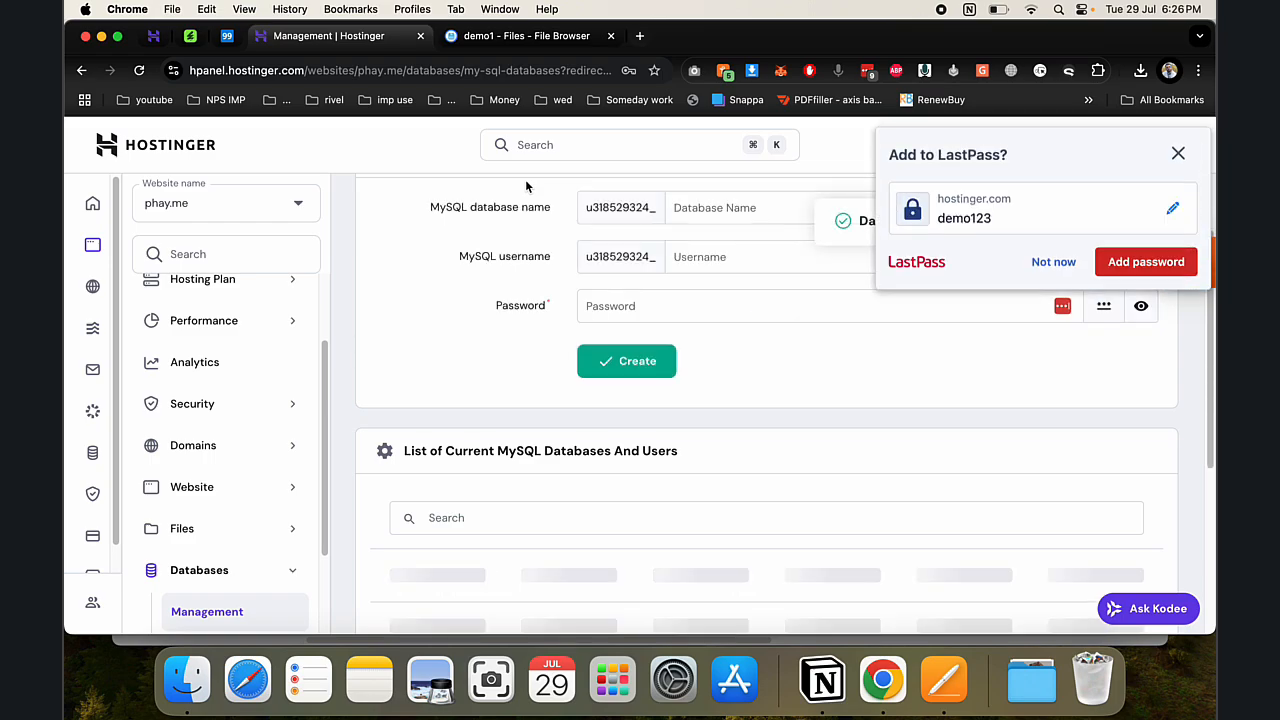
{"action": "left_click", "coordinate": [522, 36]}
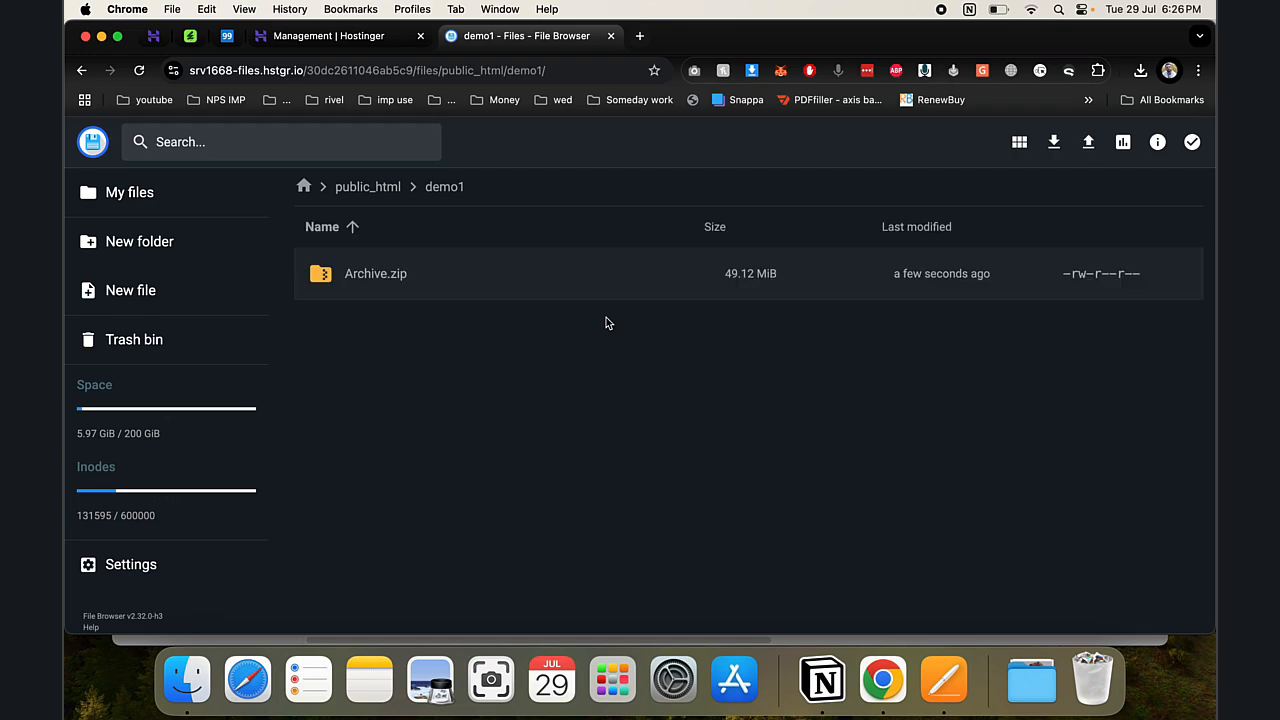
- Extract Archive.zip into a folder named demo1 in the parent directory
{"action": "right_click", "coordinate": [403, 288]}
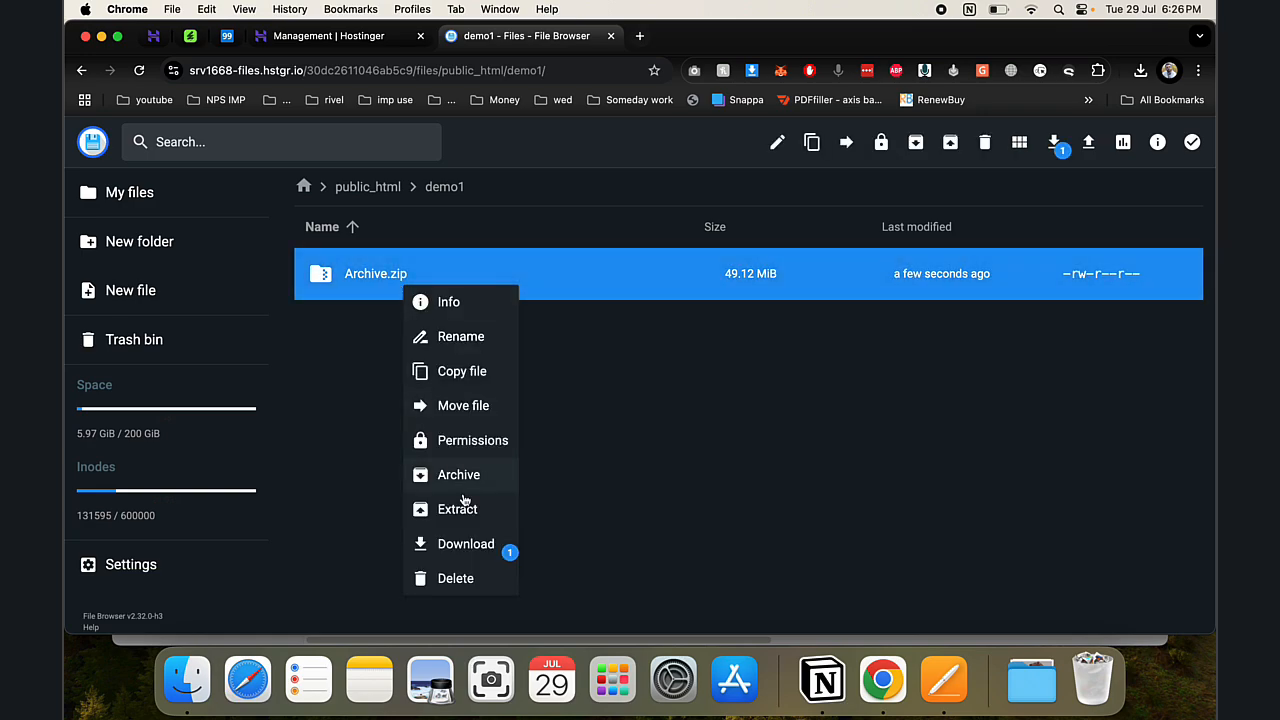
{"action": "left_click", "coordinate": [457, 511]}
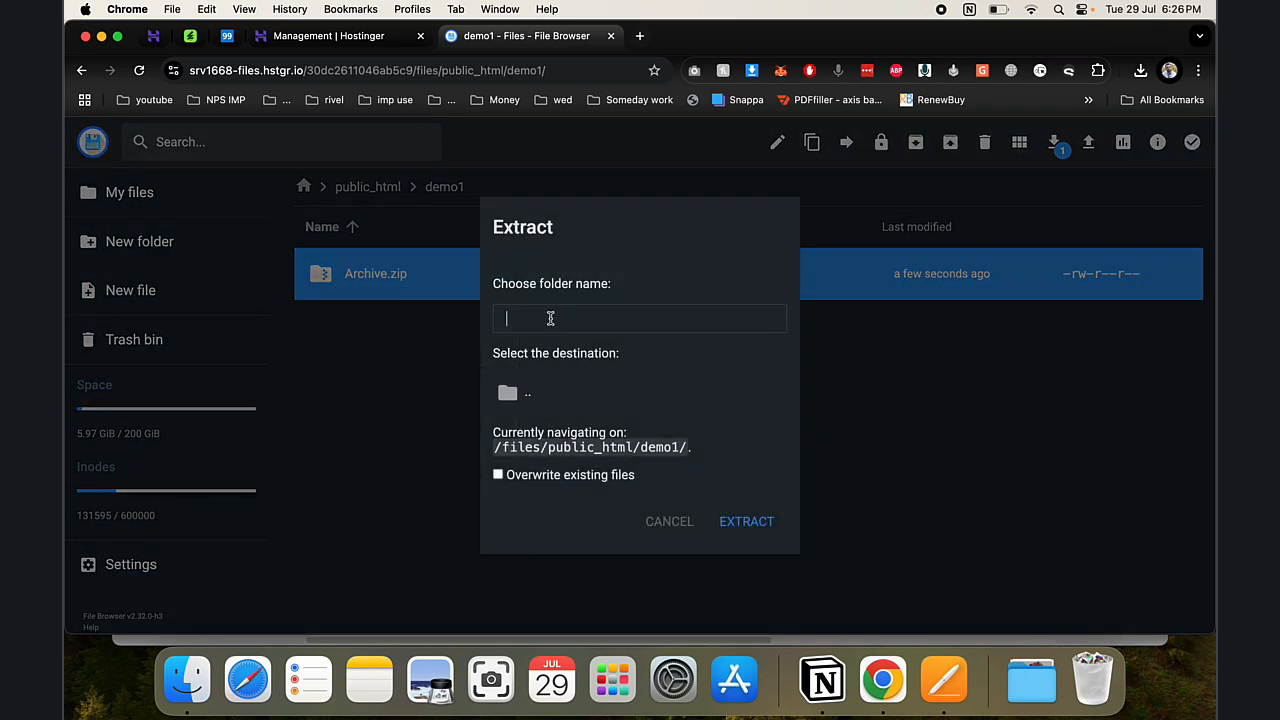
{"action": "type", "text": "demo1"}
{"action": "left_click", "coordinate": [565, 400]}
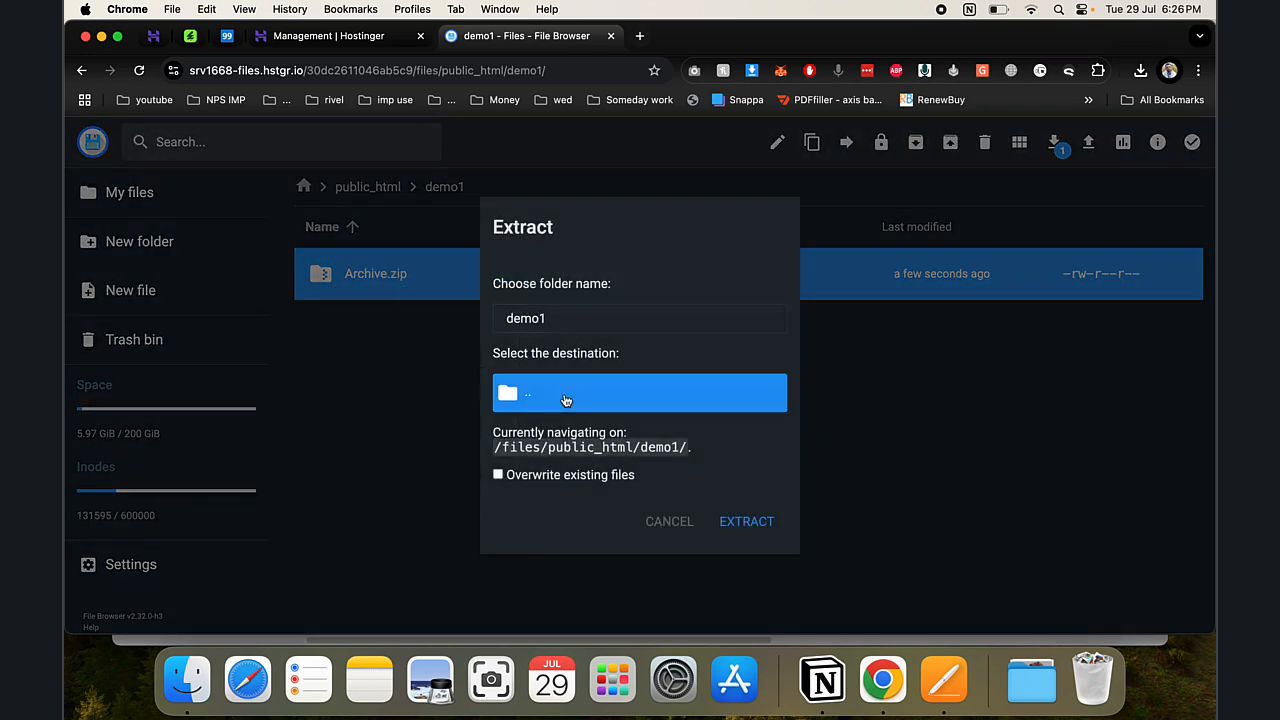
{"action": "left_click", "coordinate": [726, 524]}
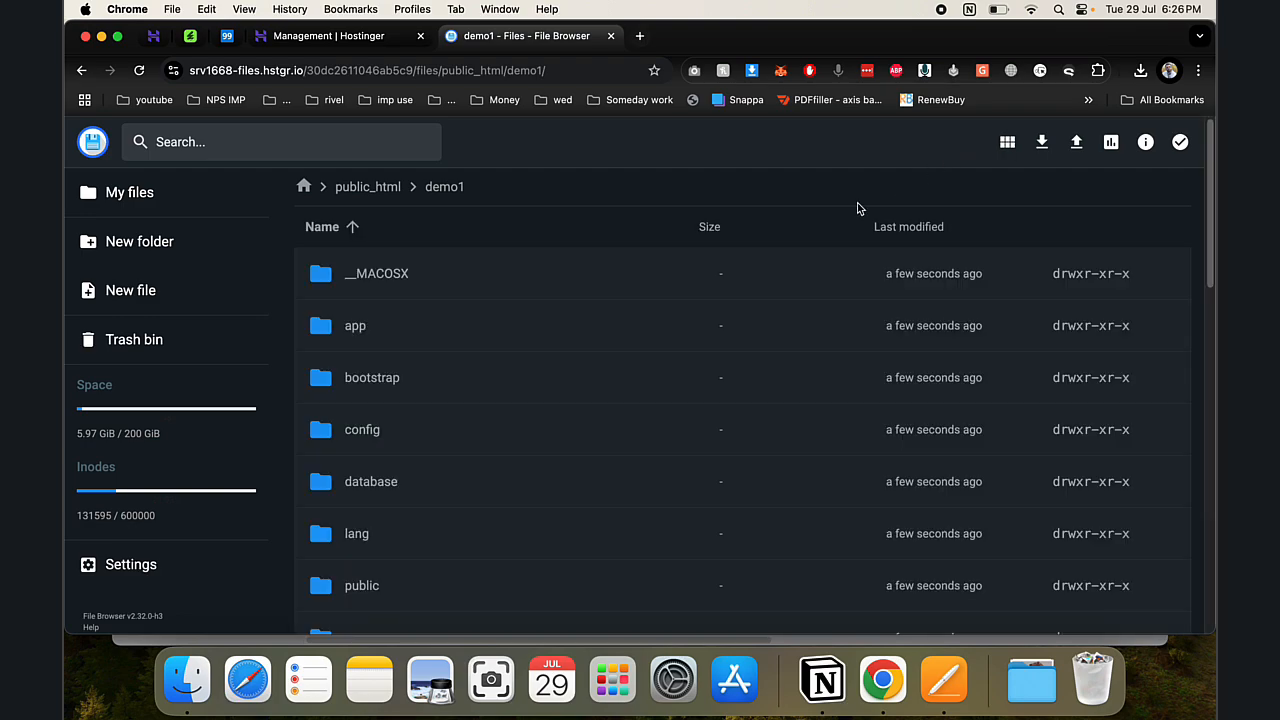
- Load demo1.phay.me and pass the installer's Requirements and Verify steps
{"action": "left_click", "coordinate": [639, 36]}
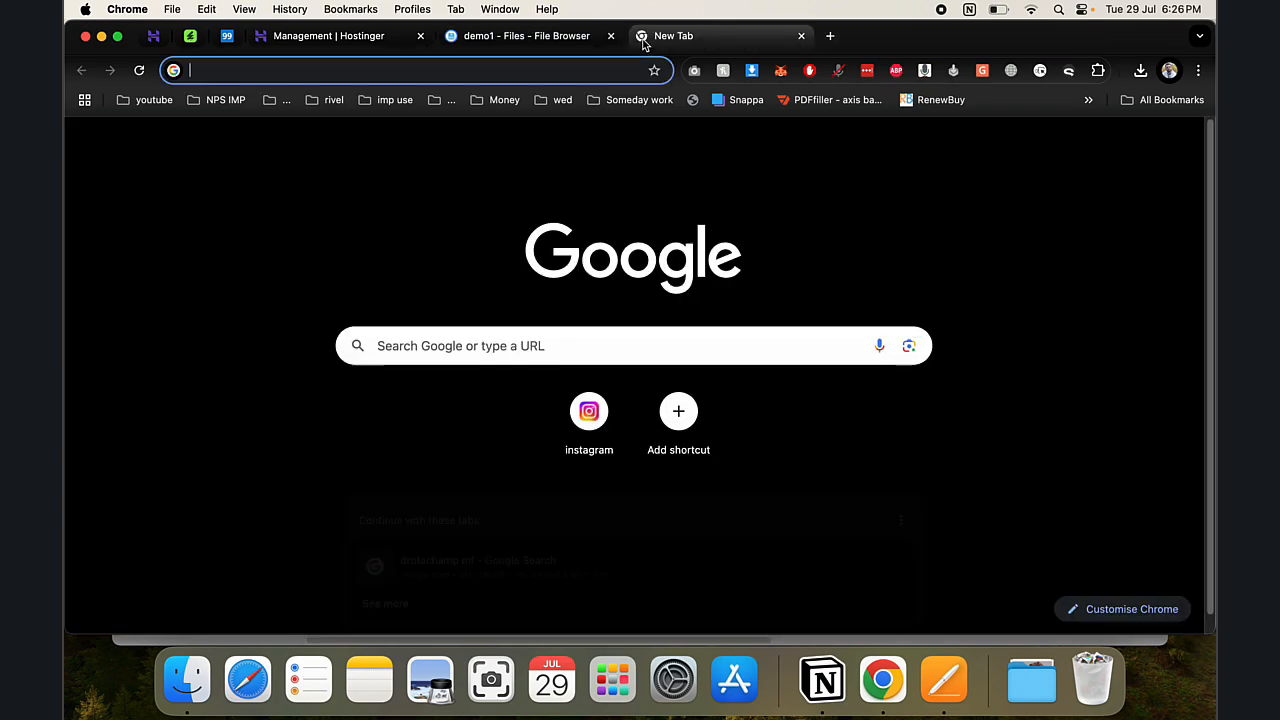
{"action": "type", "text": "demo1.p"}
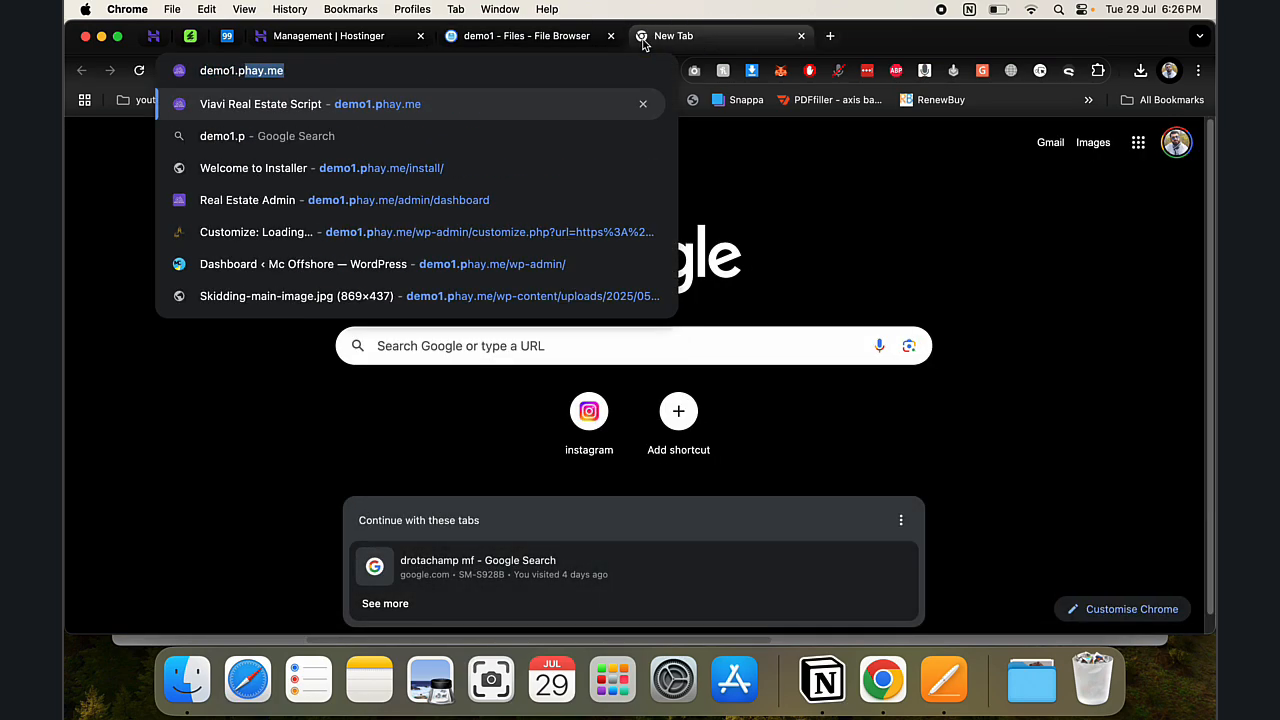
{"action": "key", "text": "Return"}
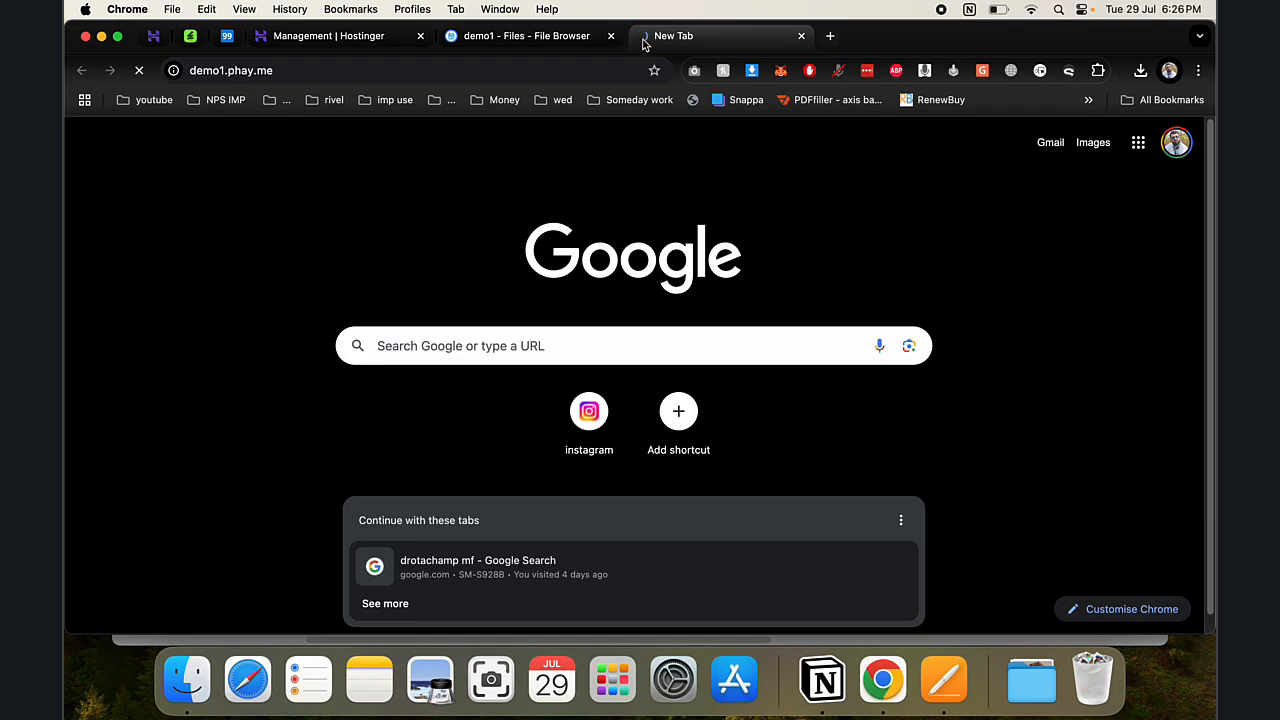
{"action": "scroll", "coordinate": [655, 411], "scroll_direction": "down", "scroll_amount": 2}
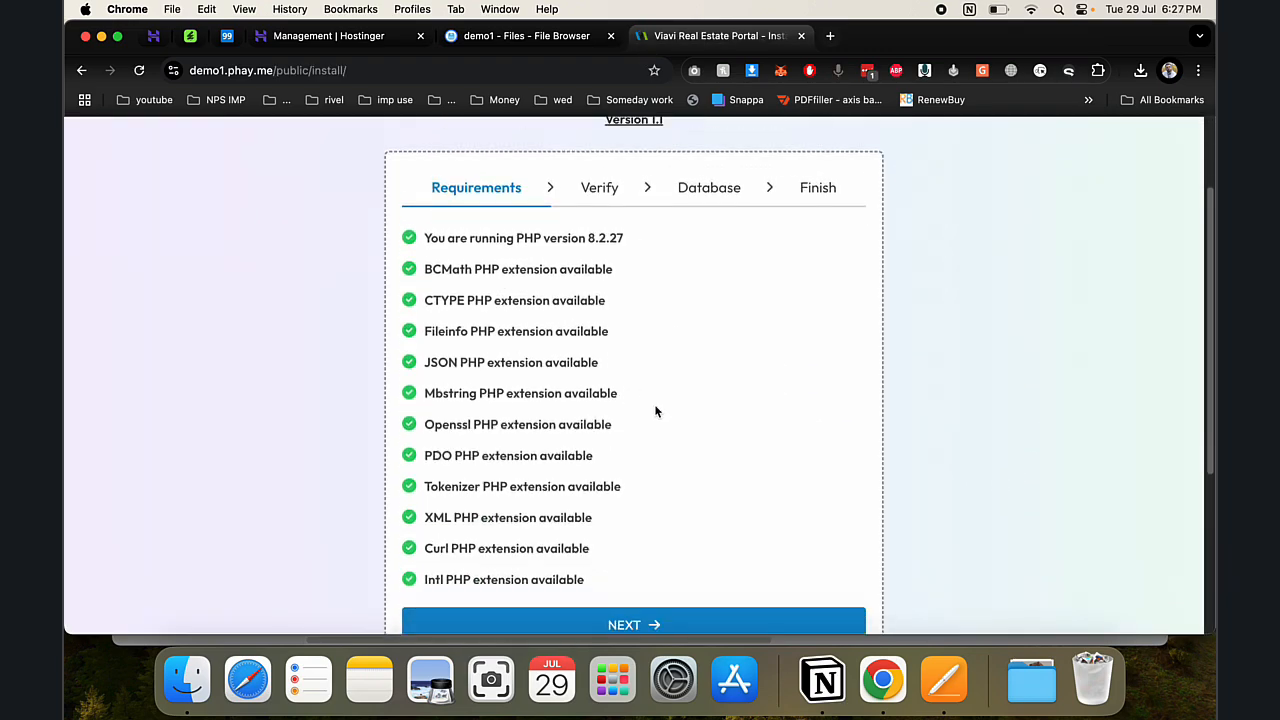
{"action": "scroll", "coordinate": [655, 411], "scroll_direction": "down", "scroll_amount": 1}
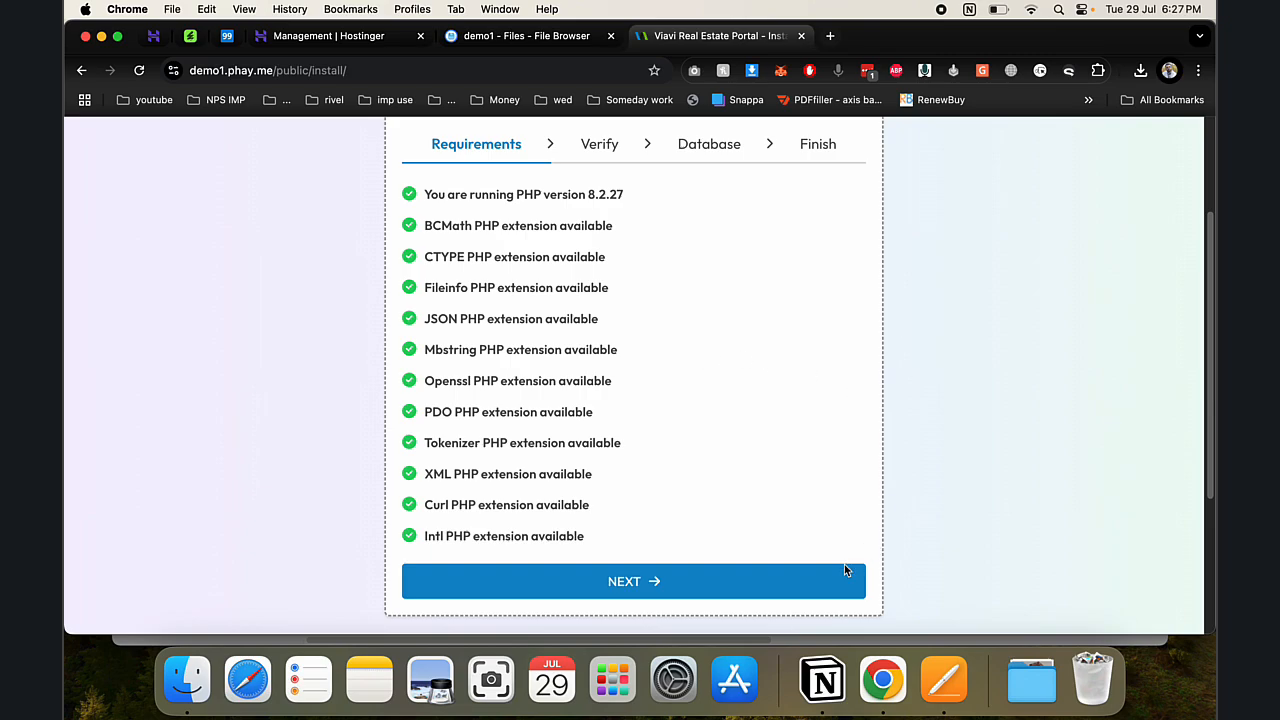
{"action": "left_click", "coordinate": [830, 596]}
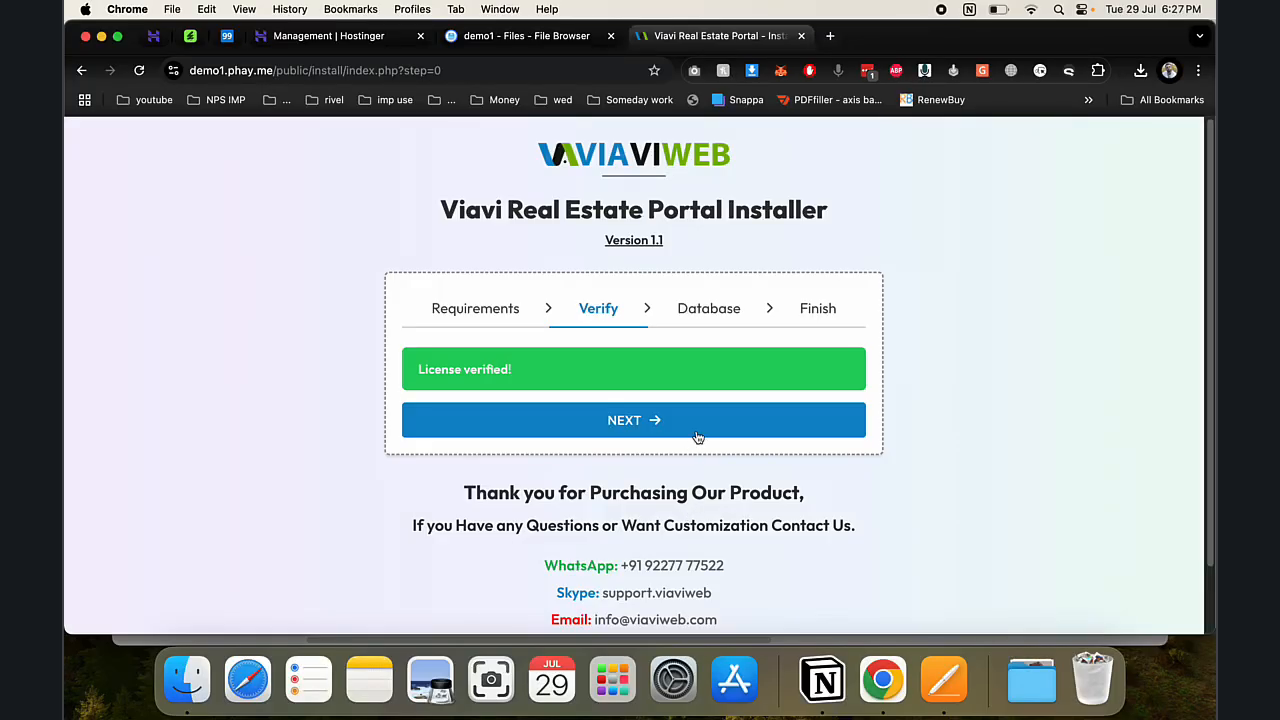
{"action": "left_click", "coordinate": [686, 432]}
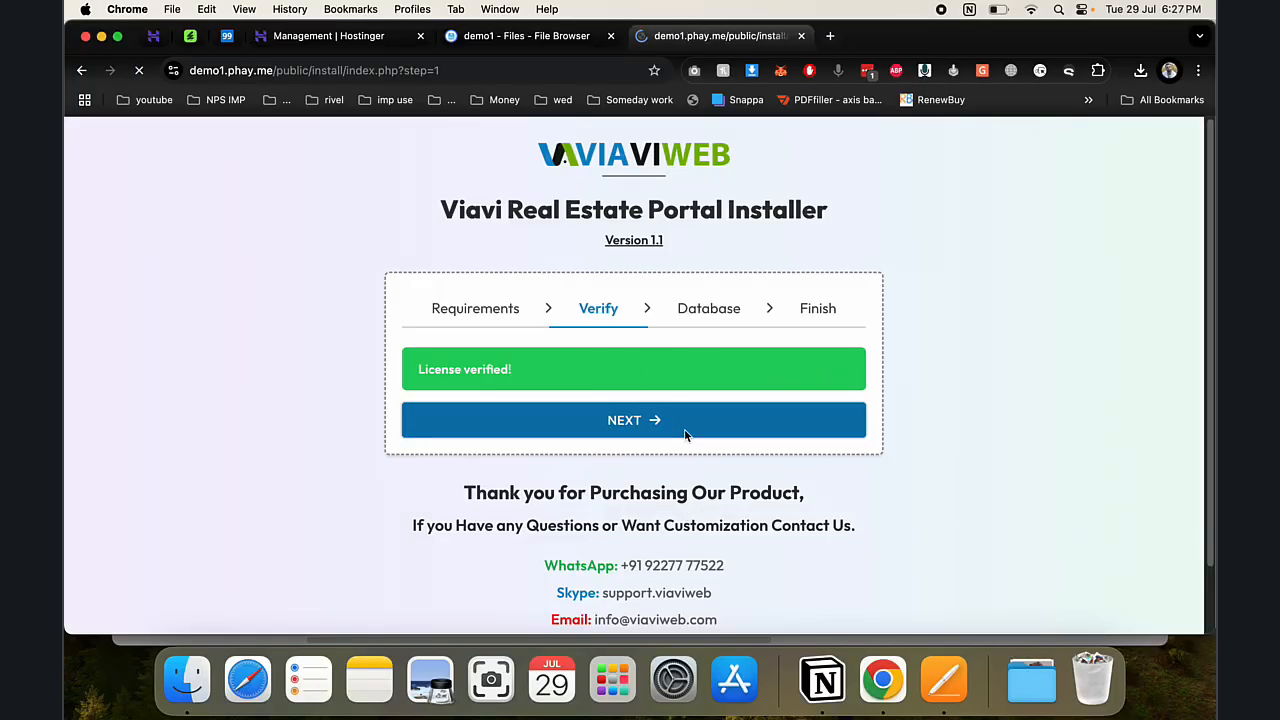
- Copy the new database's name from Hostinger's database list
{"action": "left_click", "coordinate": [258, 37]}
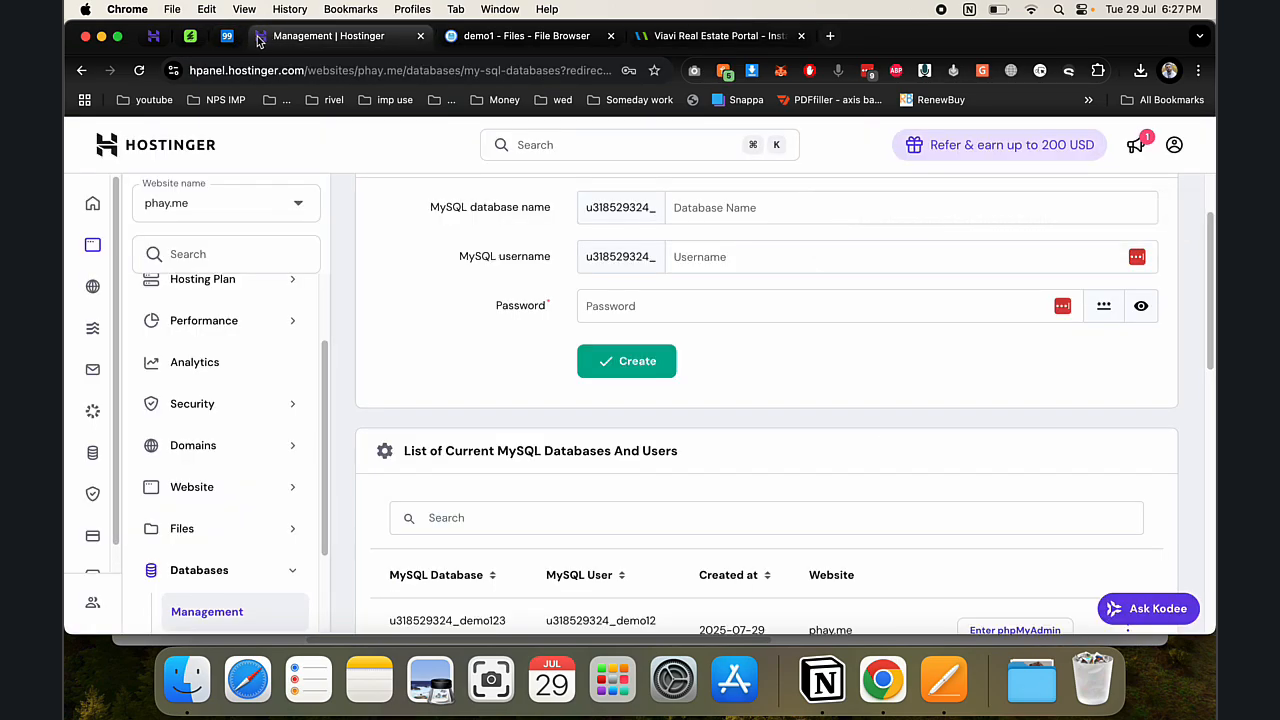
{"action": "double_click", "coordinate": [485, 620]}
{"action": "key", "text": "super+c"}
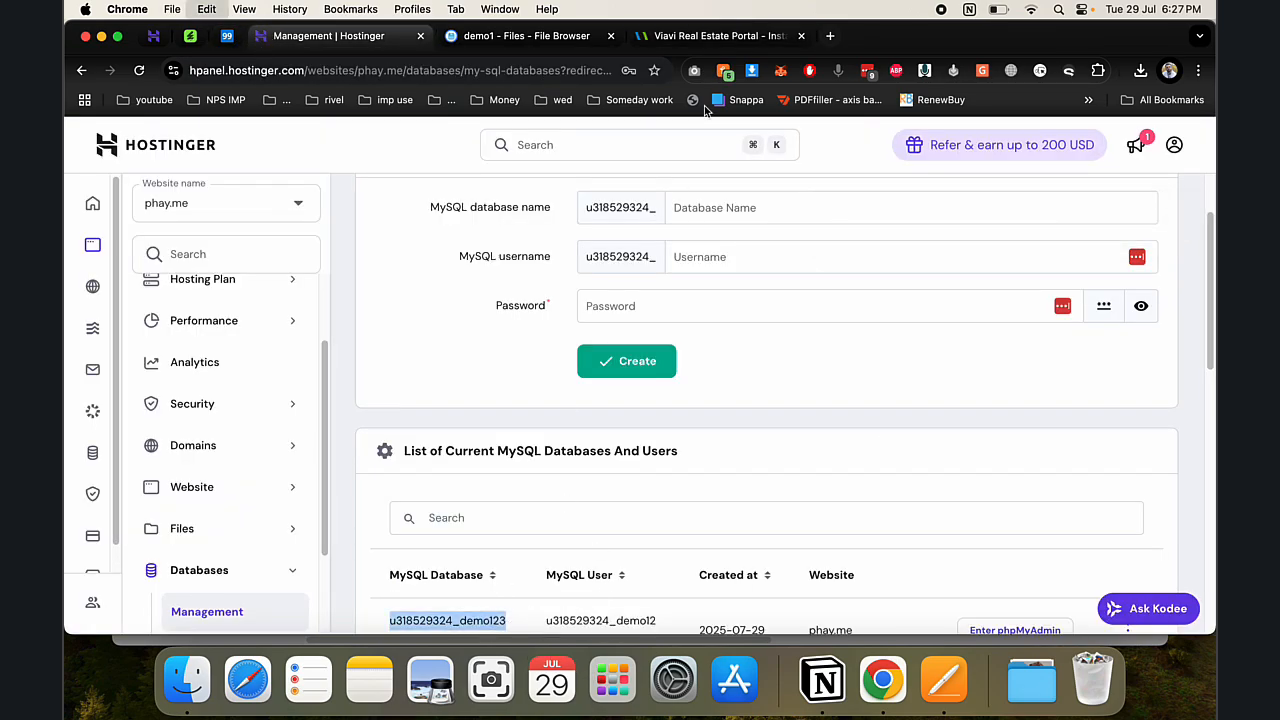
{"action": "left_click", "coordinate": [697, 37]}
- Enter host localhost, the database username, password and name, and import the database
{"action": "left_click", "coordinate": [520, 390]}
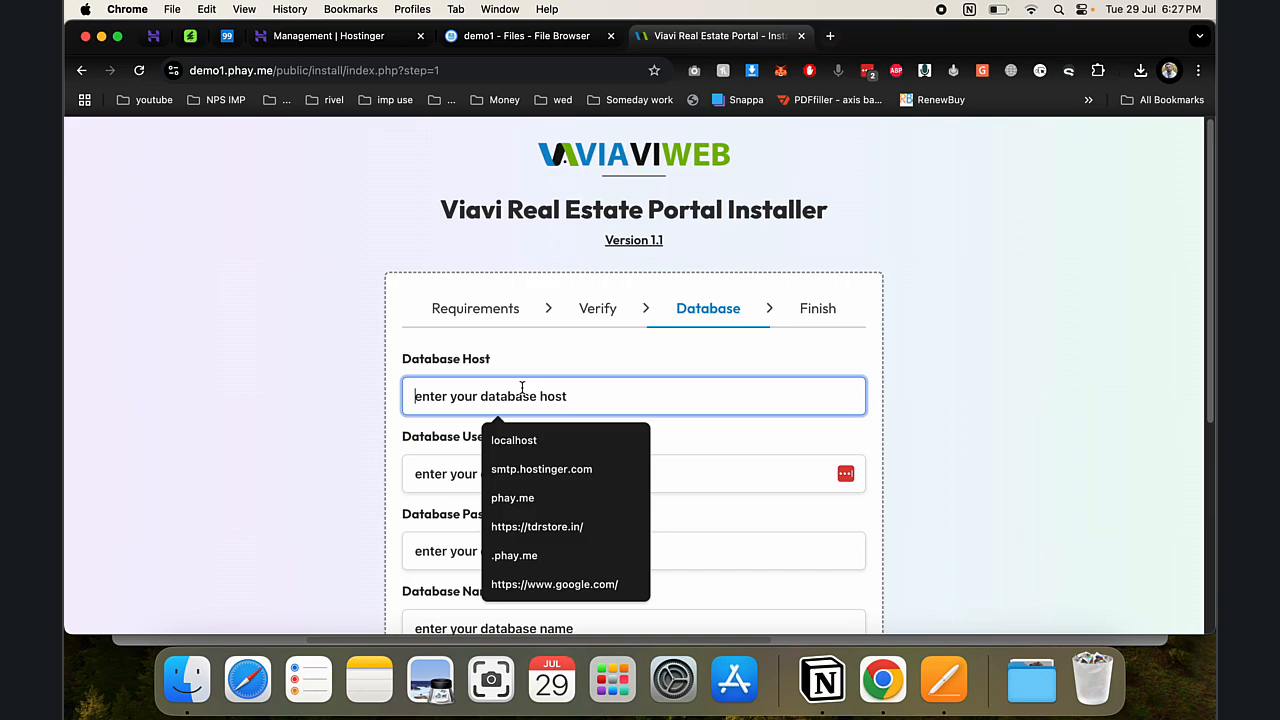
{"action": "left_click", "coordinate": [524, 448]}
{"action": "left_click", "coordinate": [500, 472]}
{"action": "key", "text": "super+v"}
{"action": "left_click", "coordinate": [488, 545]}
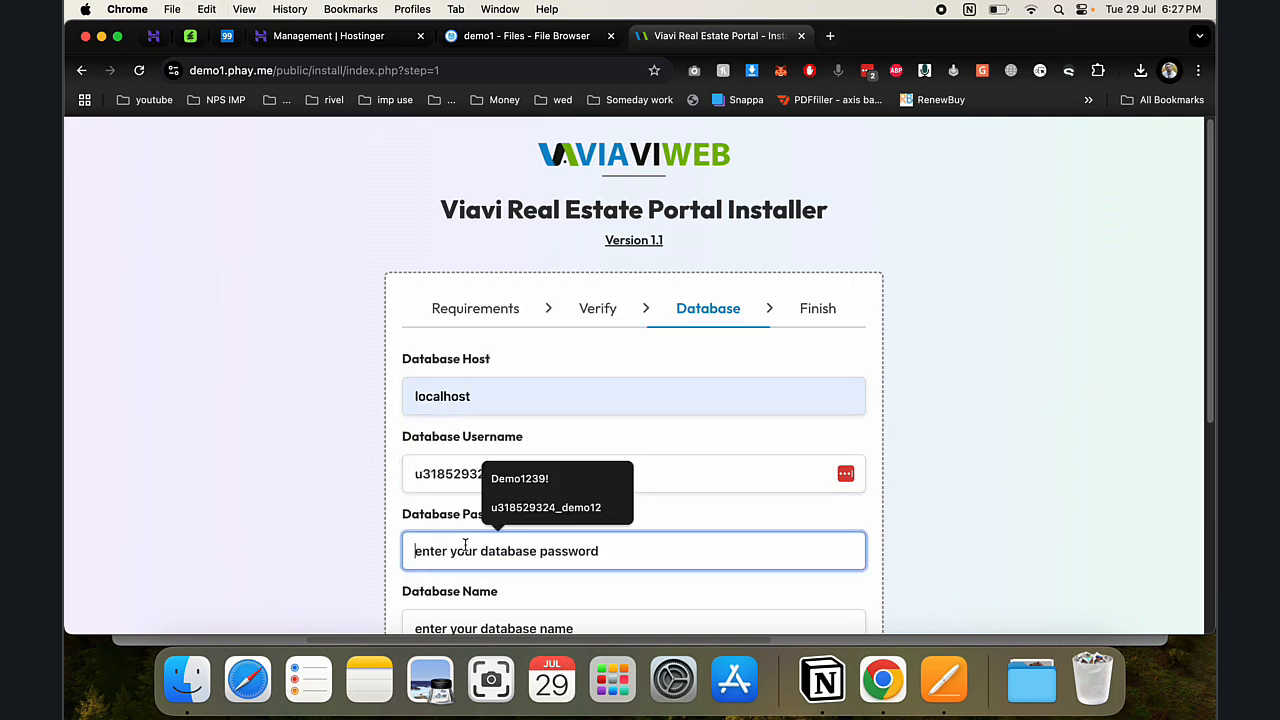
{"action": "left_click", "coordinate": [519, 478]}
{"action": "scroll", "coordinate": [514, 500], "scroll_direction": "down", "scroll_amount": 3}
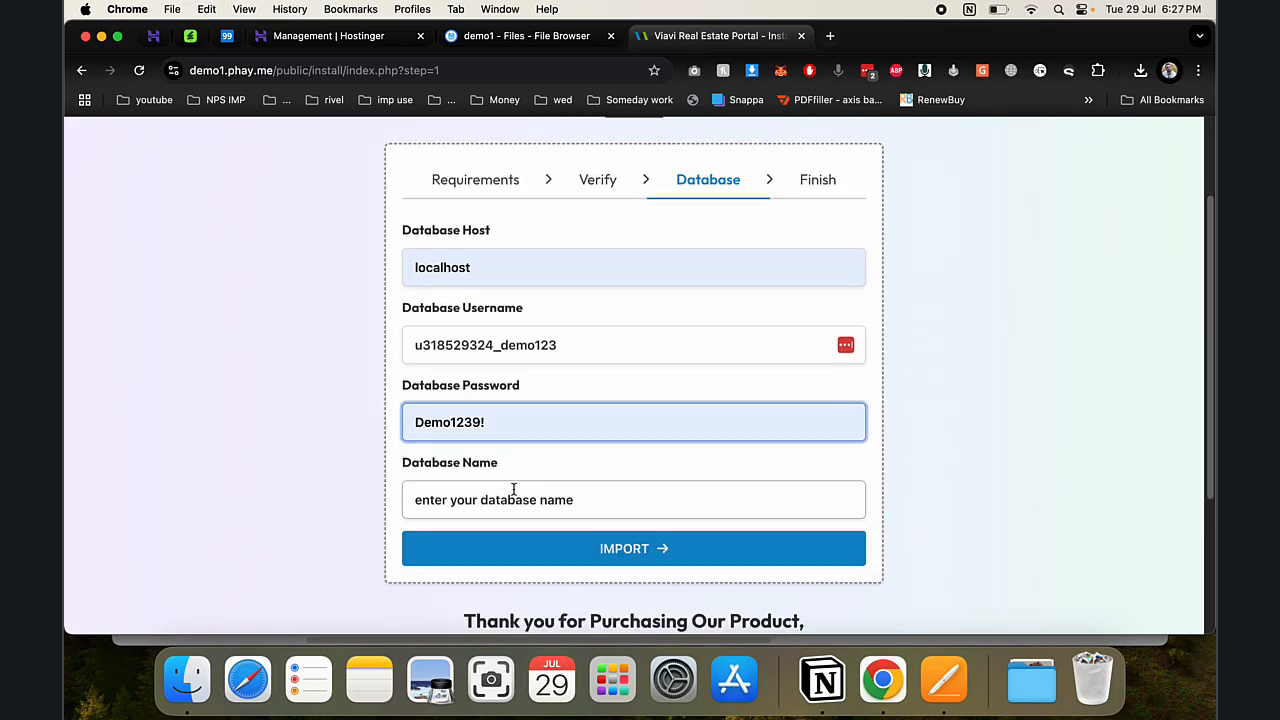
{"action": "left_click", "coordinate": [509, 505]}
{"action": "key", "text": "super+v"}
{"action": "left_click", "coordinate": [518, 562]}
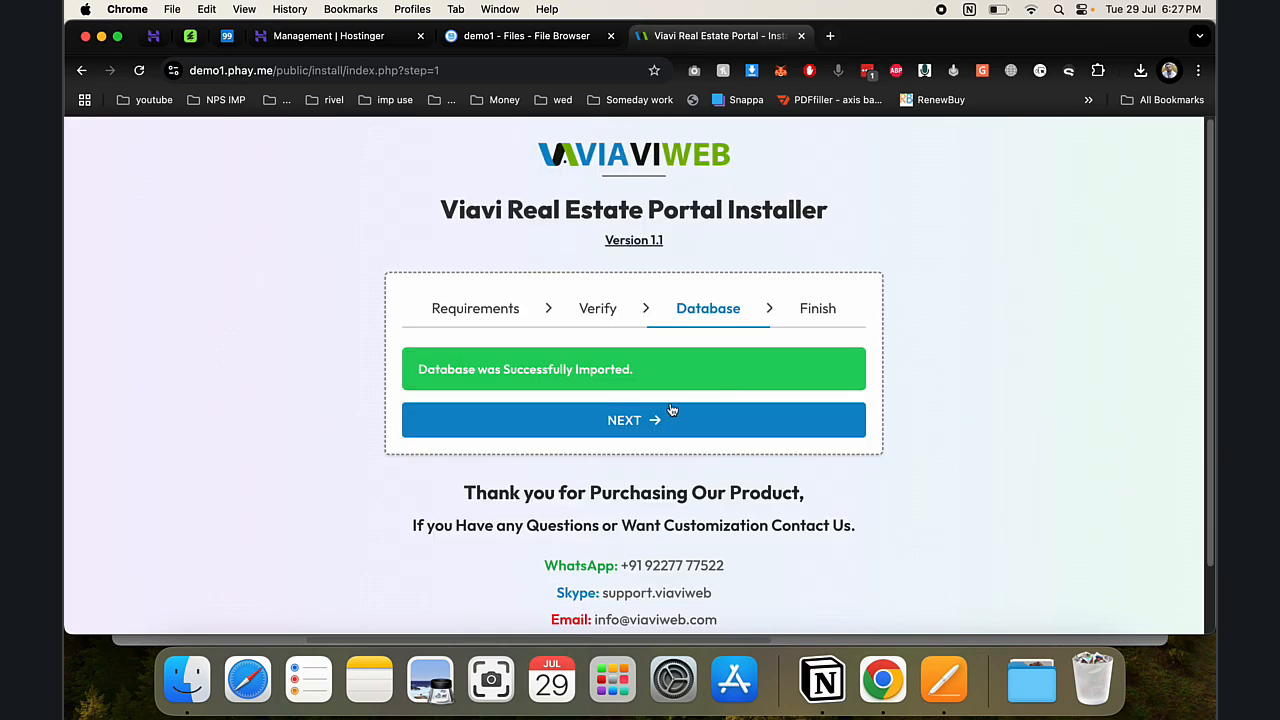
- Finish installation and copy the default admin email before going to the sign-in page
{"action": "left_click", "coordinate": [654, 421]}
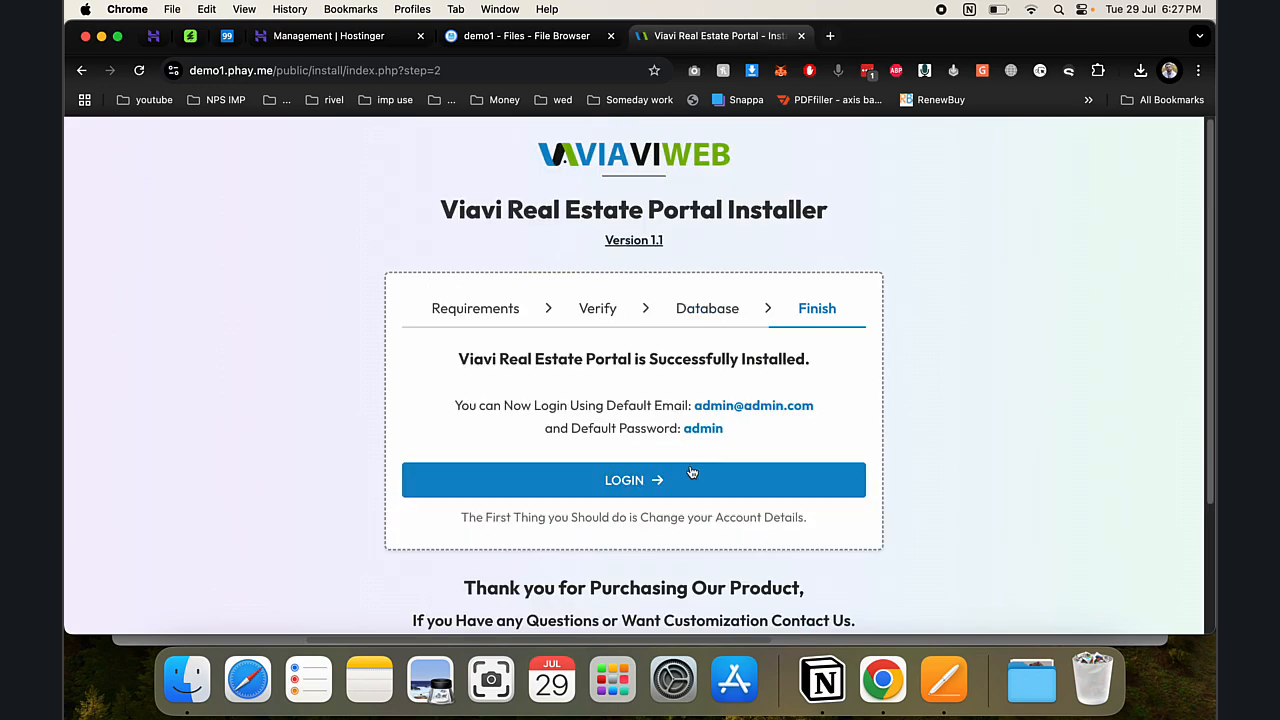
{"action": "left_click_drag", "start_coordinate": [806, 405], "coordinate": [693, 406]}
{"action": "key", "text": "super+c"}
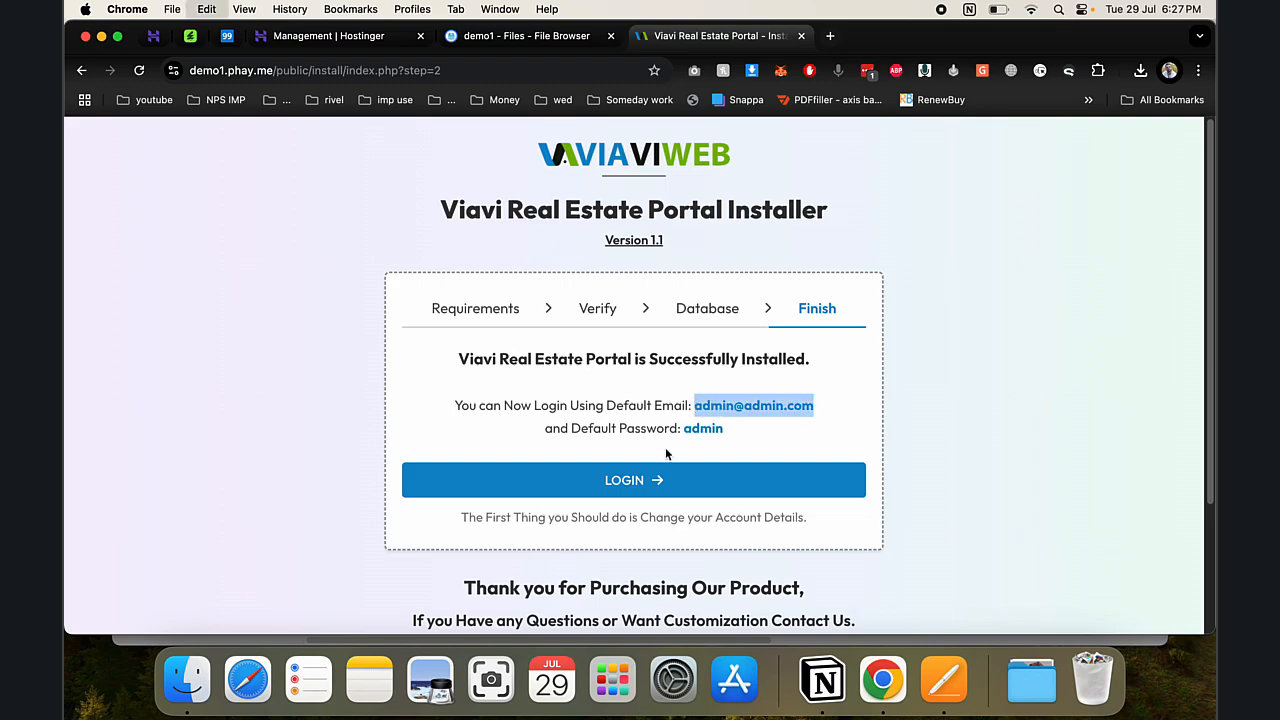
{"action": "left_click", "coordinate": [634, 481]}
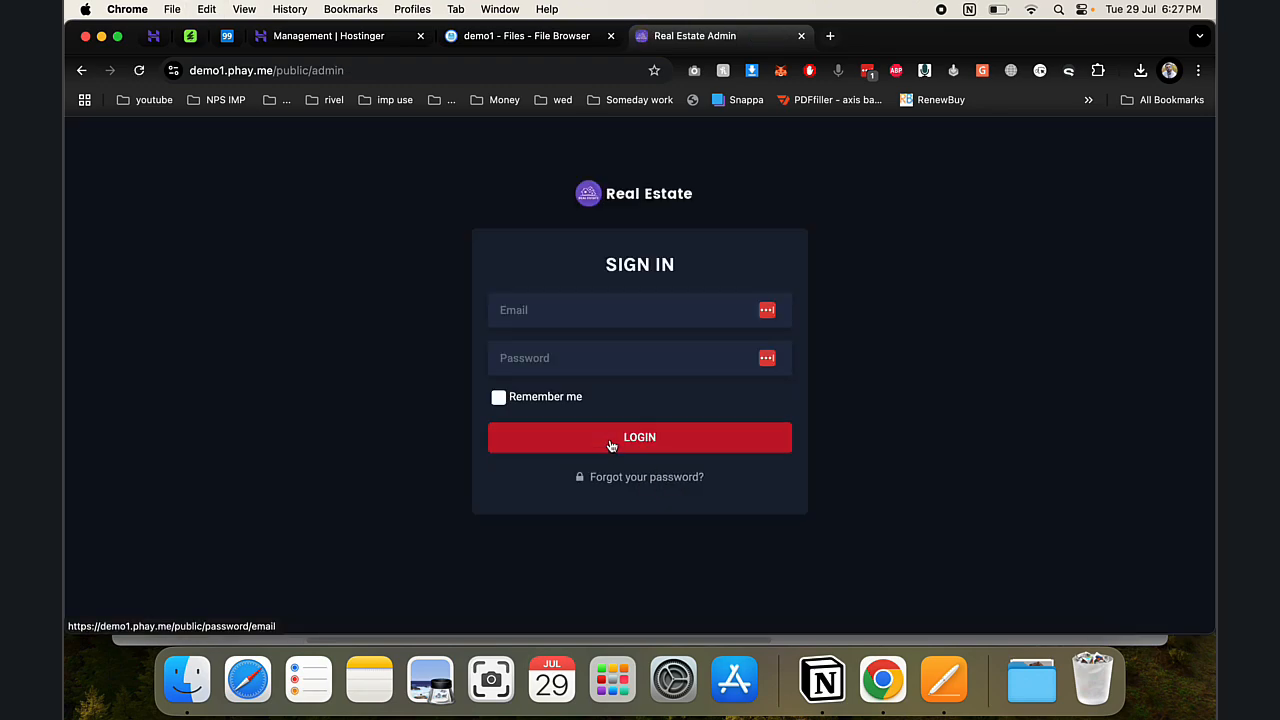
- Sign in to the admin dashboard with the default admin email, skipping password warnings
{"action": "left_click", "coordinate": [571, 308]}
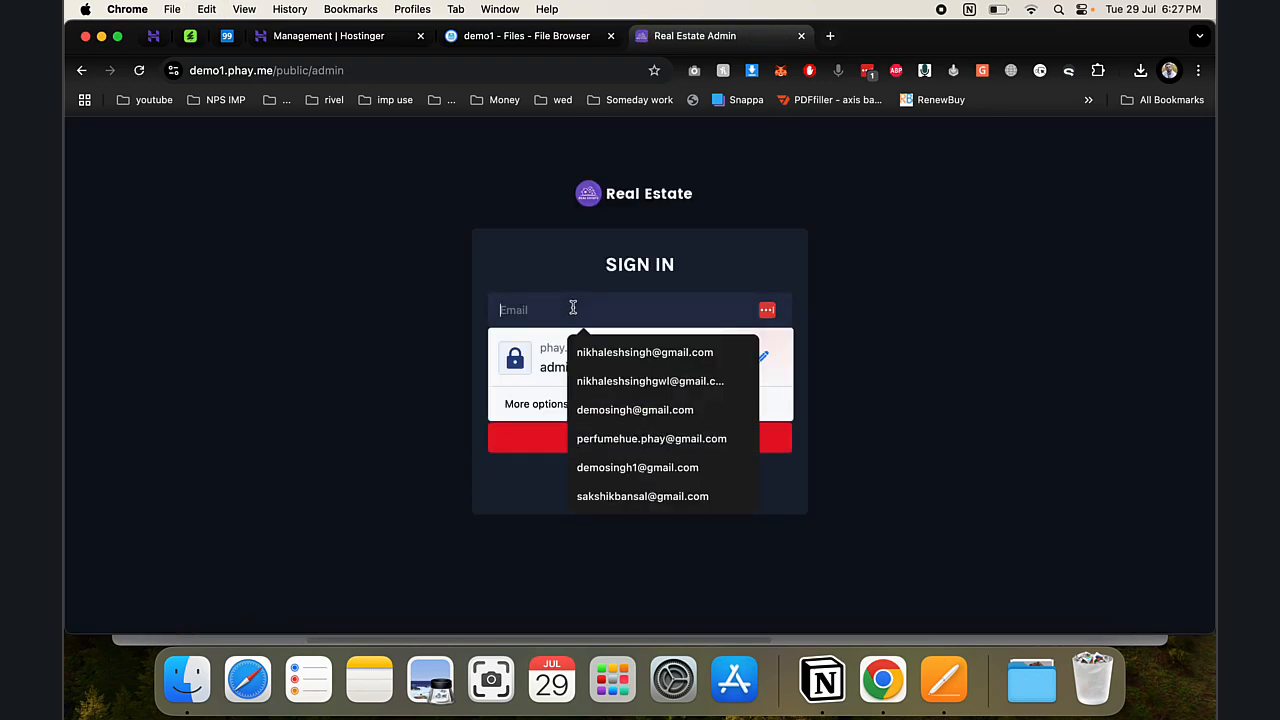
{"action": "key", "text": "super+v"}
{"action": "key", "text": "Tab"}
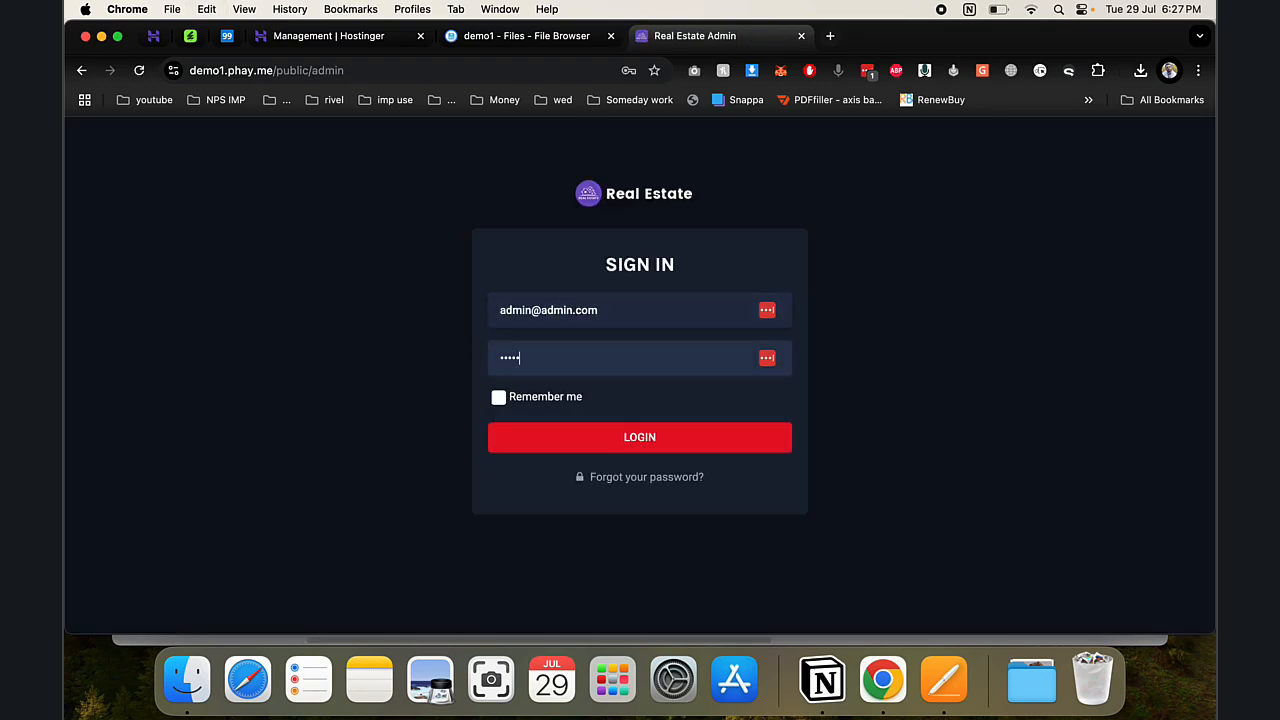
{"action": "key", "text": "Return"}
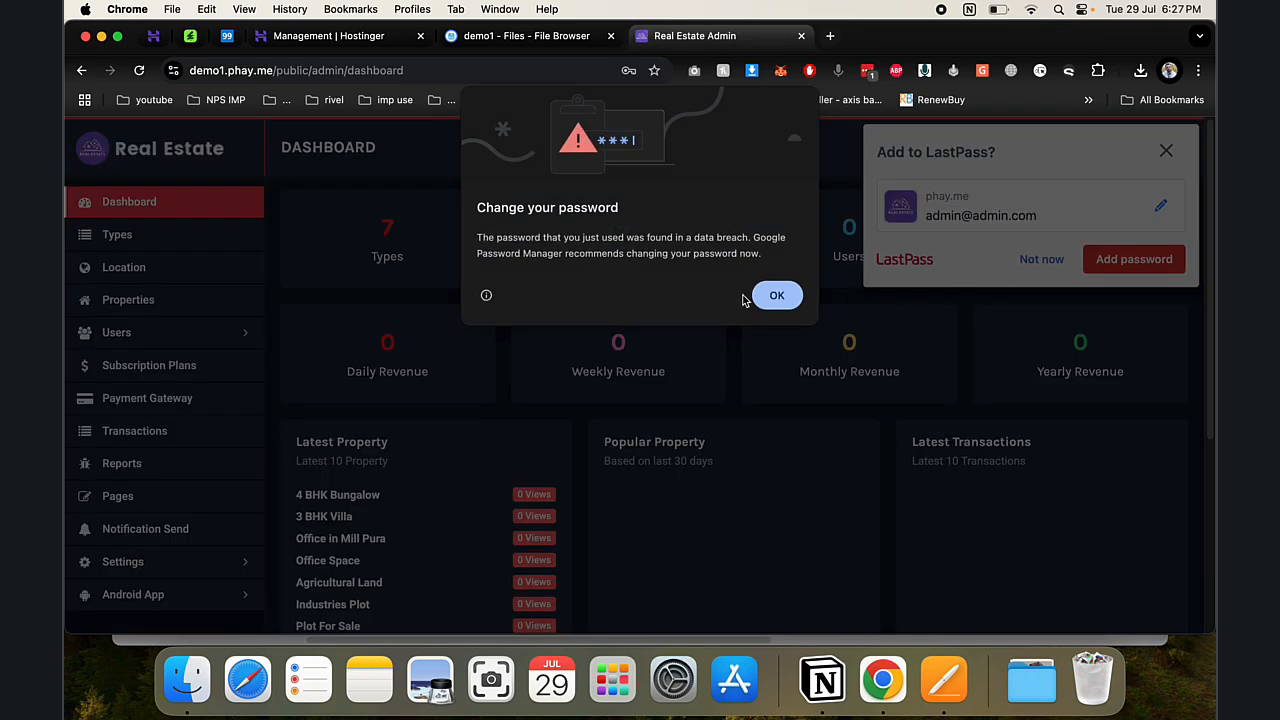
{"action": "left_click", "coordinate": [772, 296]}
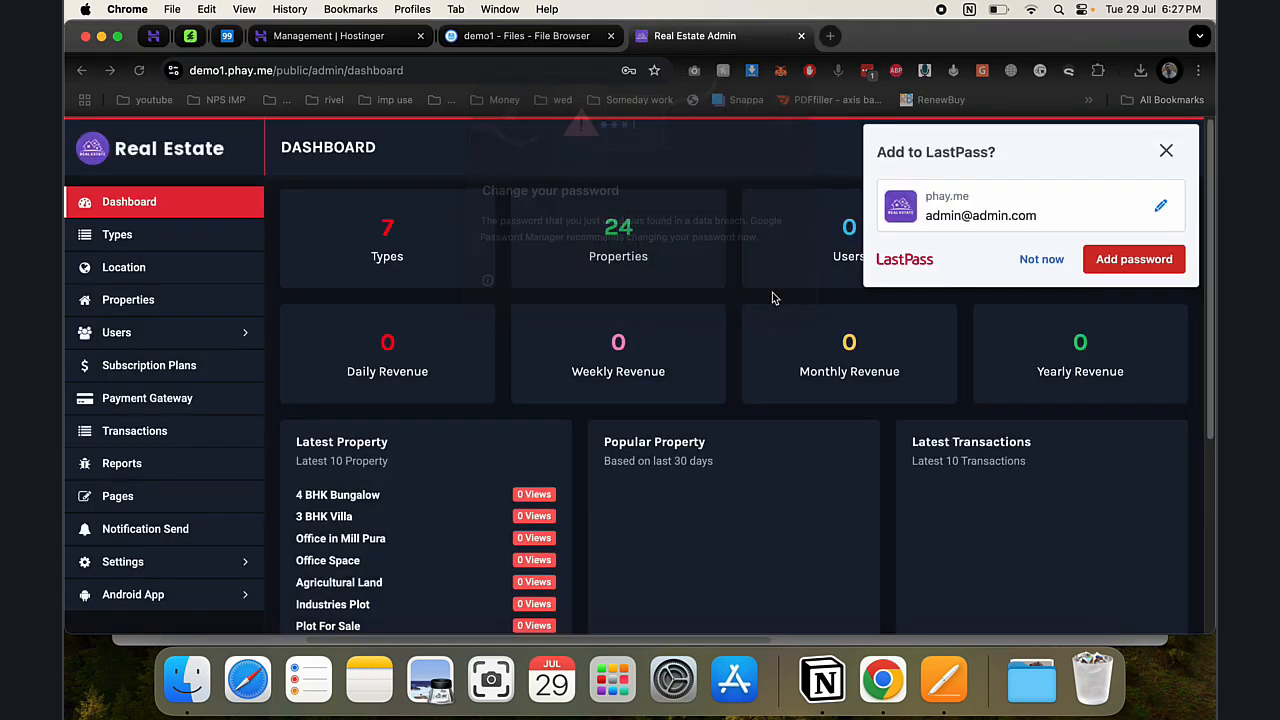
{"action": "left_click", "coordinate": [1045, 260]}
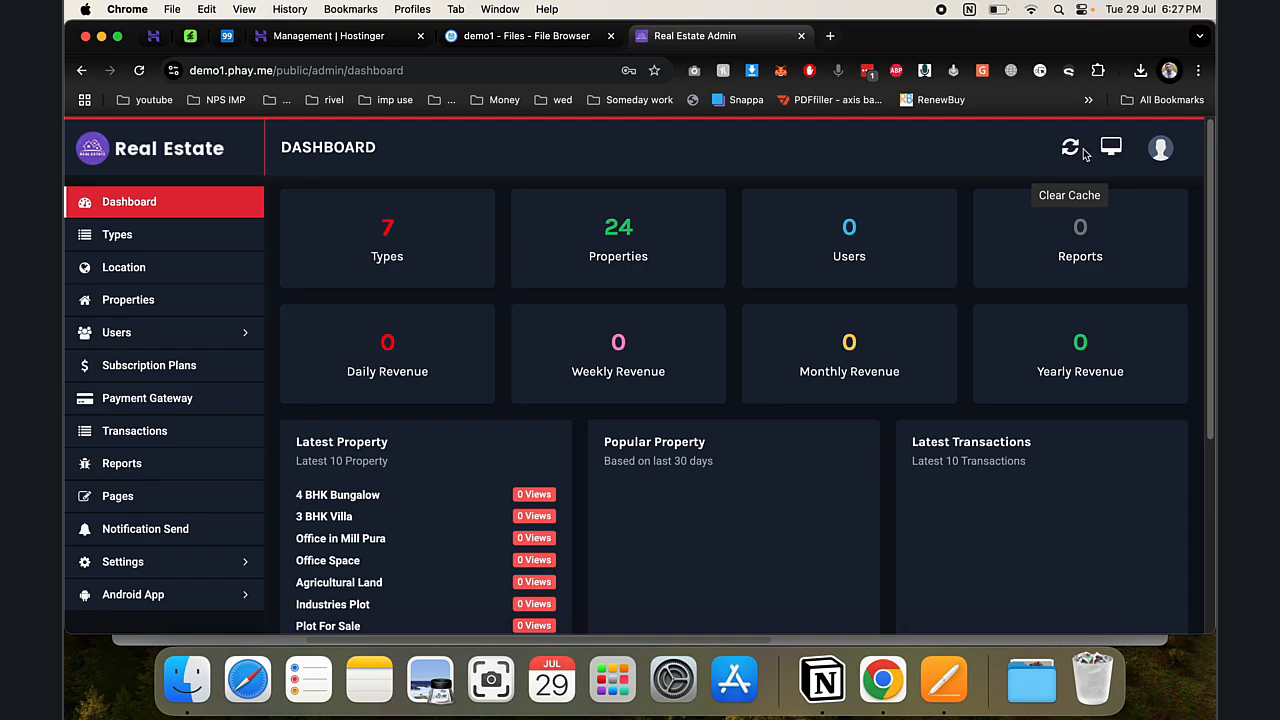
- Open the public site in a new tab and pin the File Browser and Hostinger tabs
{"action": "right_click", "coordinate": [1108, 147]}
{"action": "left_click", "coordinate": [1092, 154]}
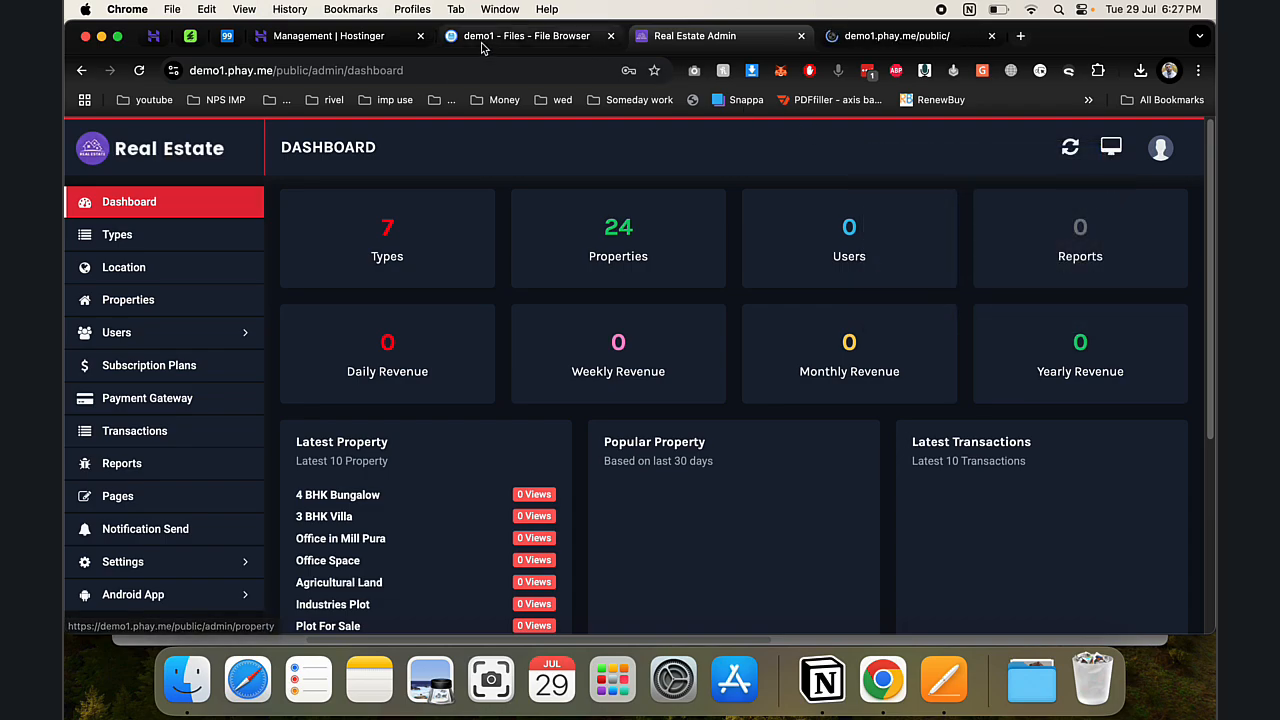
{"action": "left_click", "coordinate": [360, 36]}
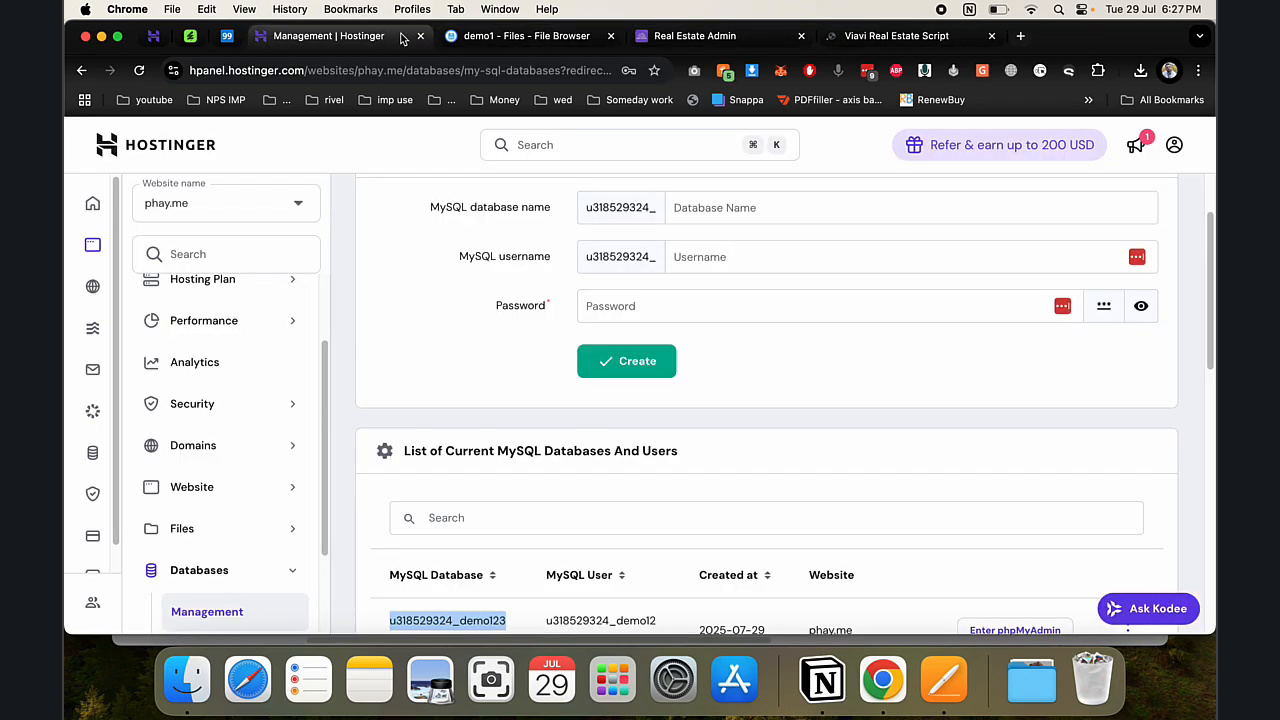
{"action": "right_click", "coordinate": [543, 36]}
{"action": "left_click", "coordinate": [562, 160]}
{"action": "right_click", "coordinate": [336, 36]}
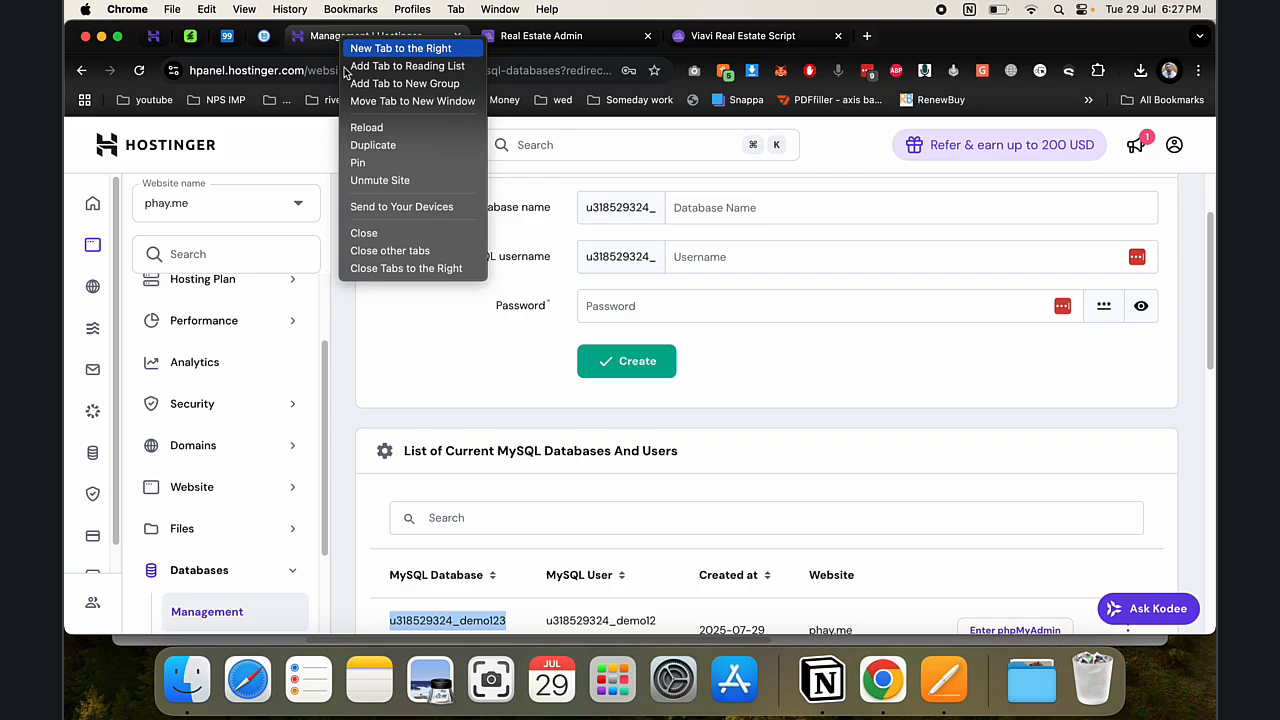
{"action": "left_click", "coordinate": [361, 161]}
- Explore the home page search filters and slide through the Property Types section
{"action": "scroll", "coordinate": [622, 368], "scroll_direction": "down", "scroll_amount": 3}
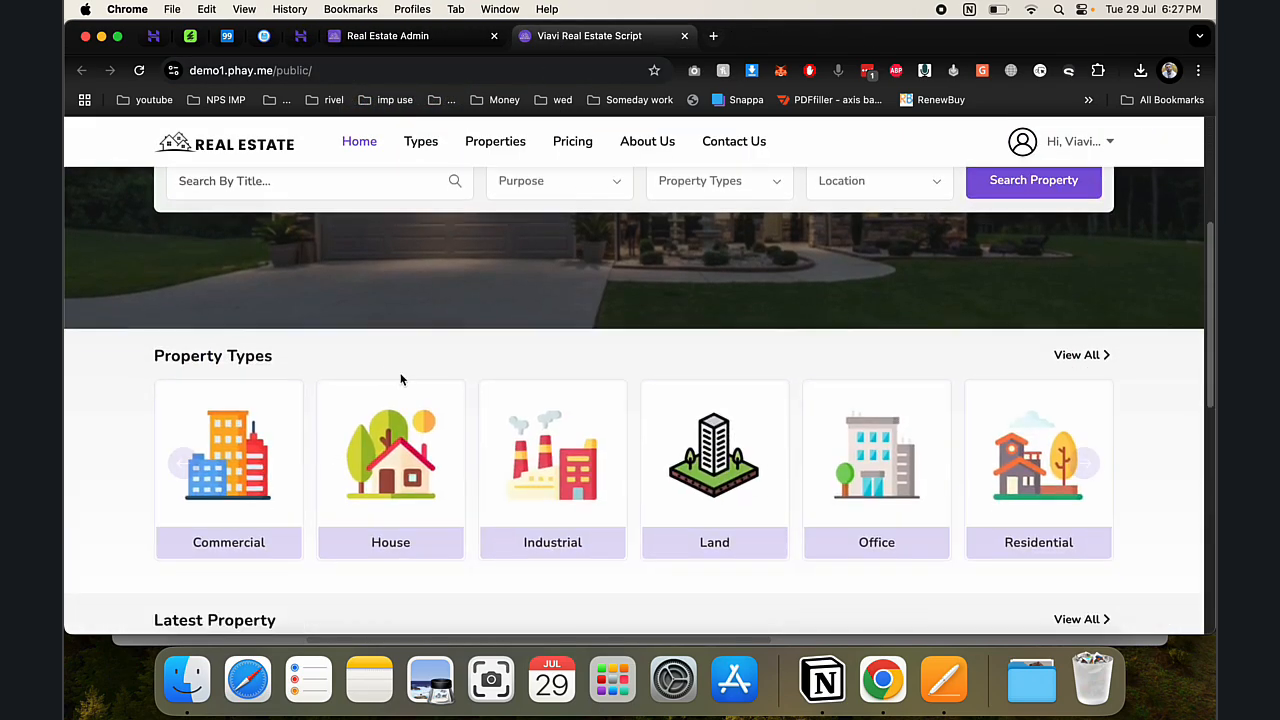
{"action": "scroll", "coordinate": [400, 374], "scroll_direction": "up", "scroll_amount": 3}
{"action": "left_click", "coordinate": [365, 465]}
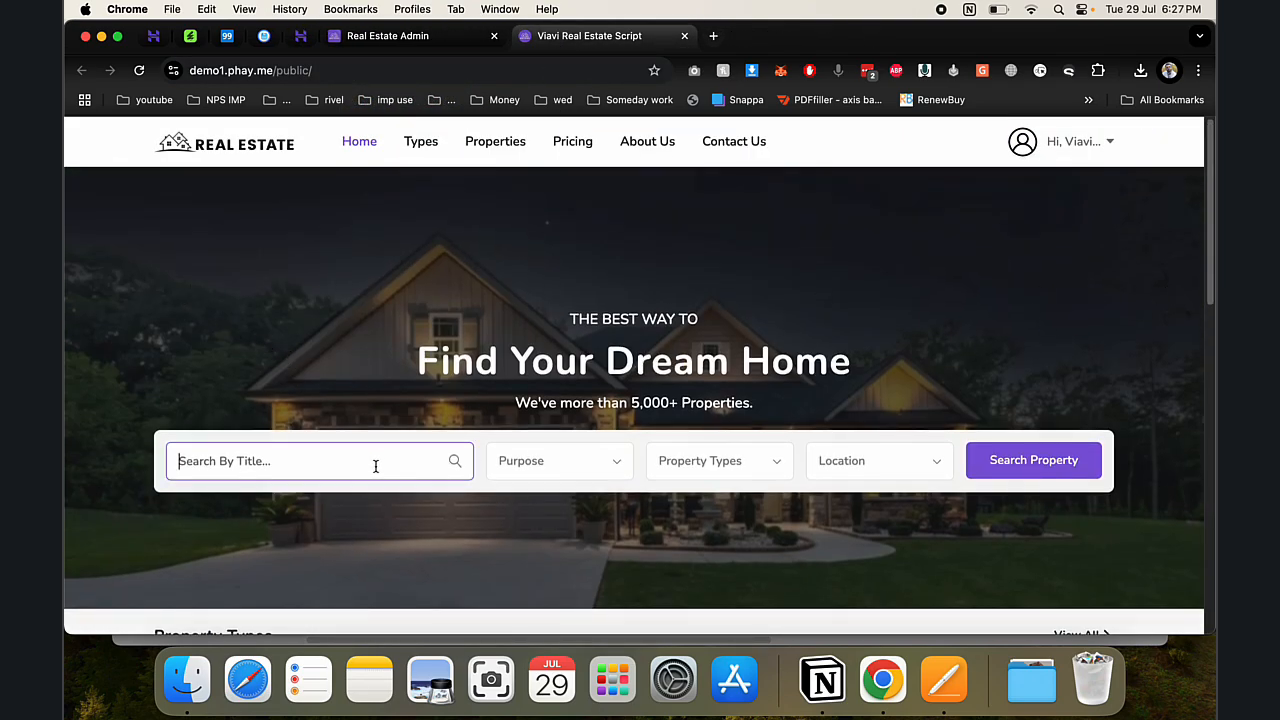
{"action": "left_click", "coordinate": [546, 470]}
{"action": "left_click", "coordinate": [826, 478]}
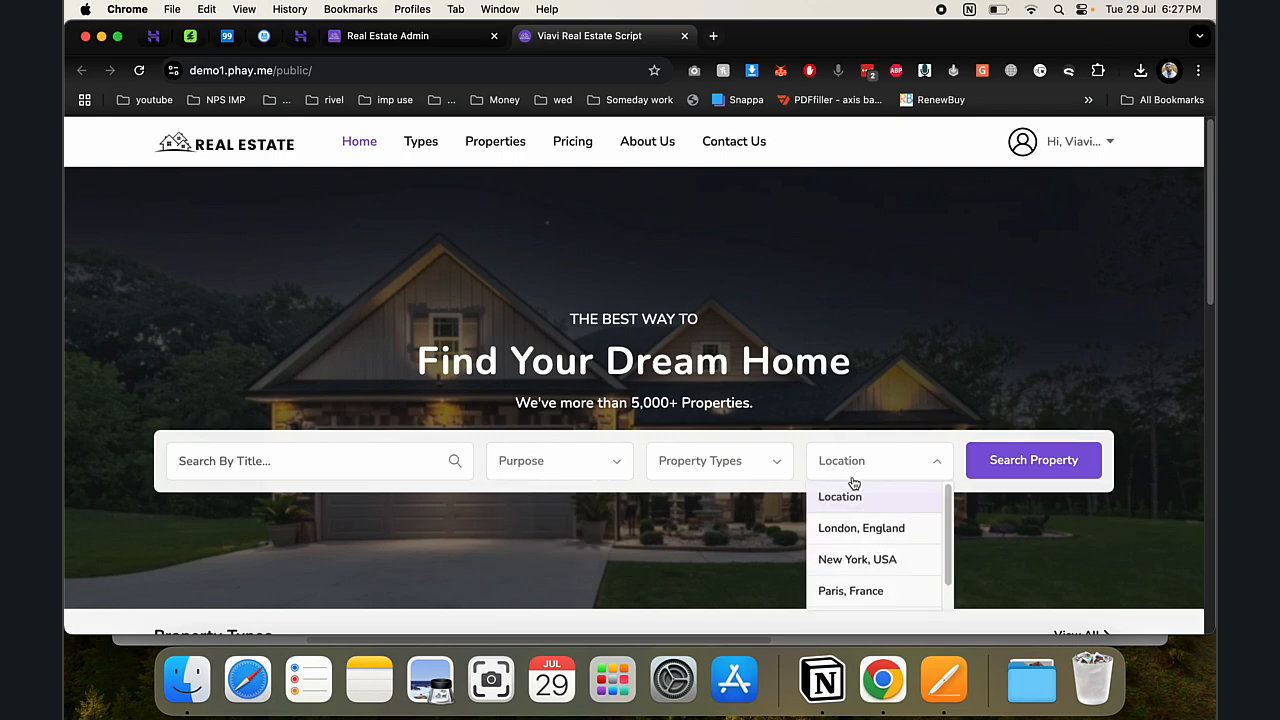
{"action": "scroll", "coordinate": [850, 560], "scroll_direction": "down", "scroll_amount": 1}
{"action": "scroll", "coordinate": [726, 537], "scroll_direction": "down", "scroll_amount": 1}
{"action": "left_click", "coordinate": [690, 532]}
{"action": "scroll", "coordinate": [640, 520], "scroll_direction": "down", "scroll_amount": 3}
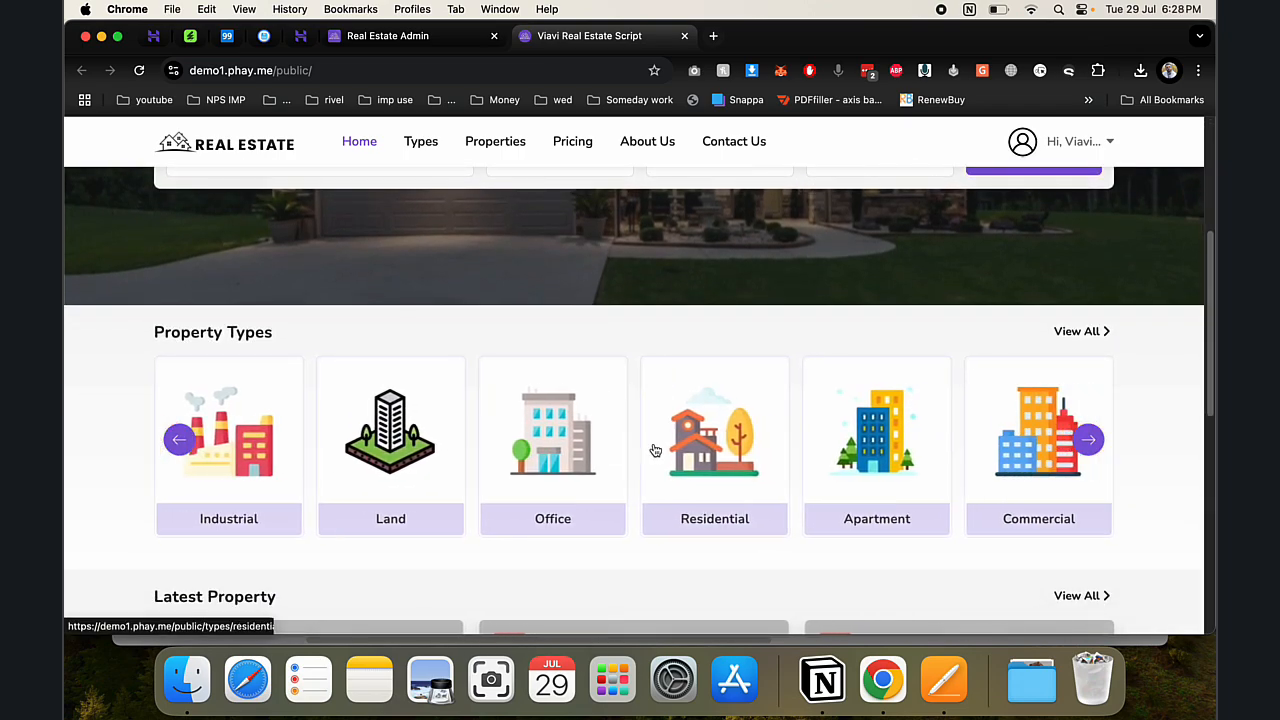
{"action": "left_click_drag", "start_coordinate": [932, 452], "coordinate": [329, 451]}
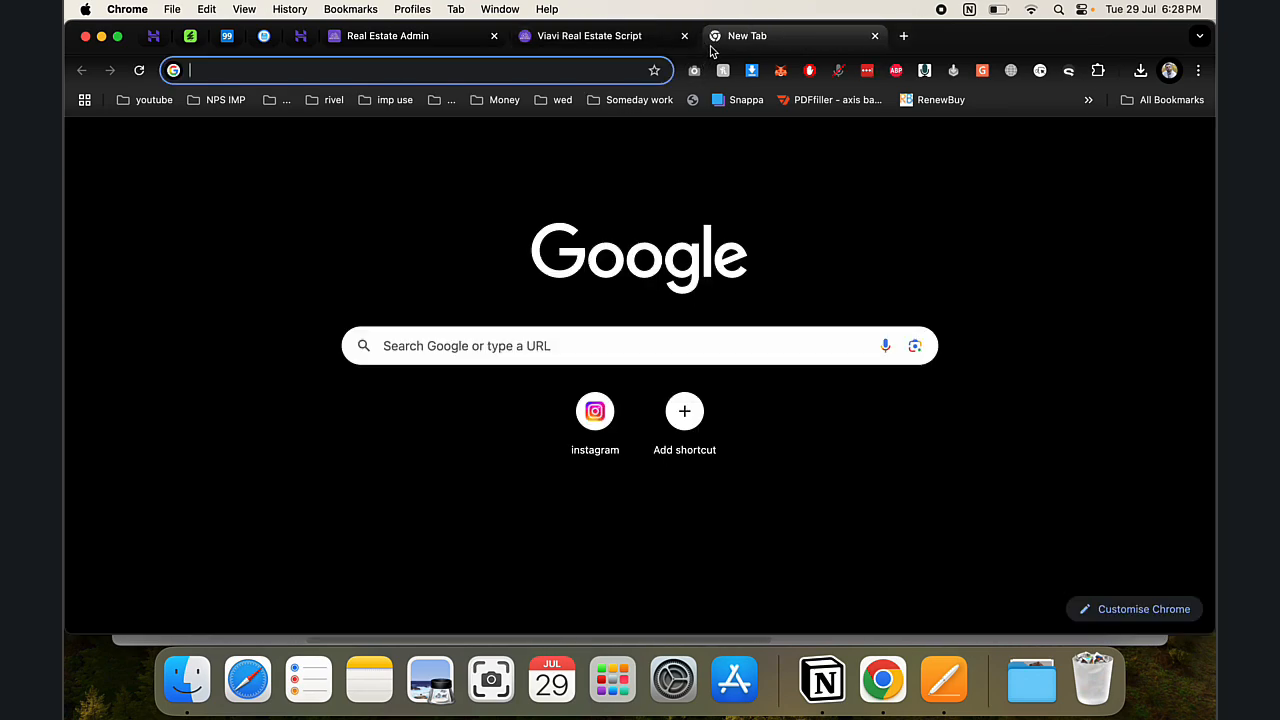
- Search Google for 'plot image' and save the first building-plot photo to Downloads
{"action": "left_click", "coordinate": [713, 36]}
{"action": "type", "text": "plot i"}
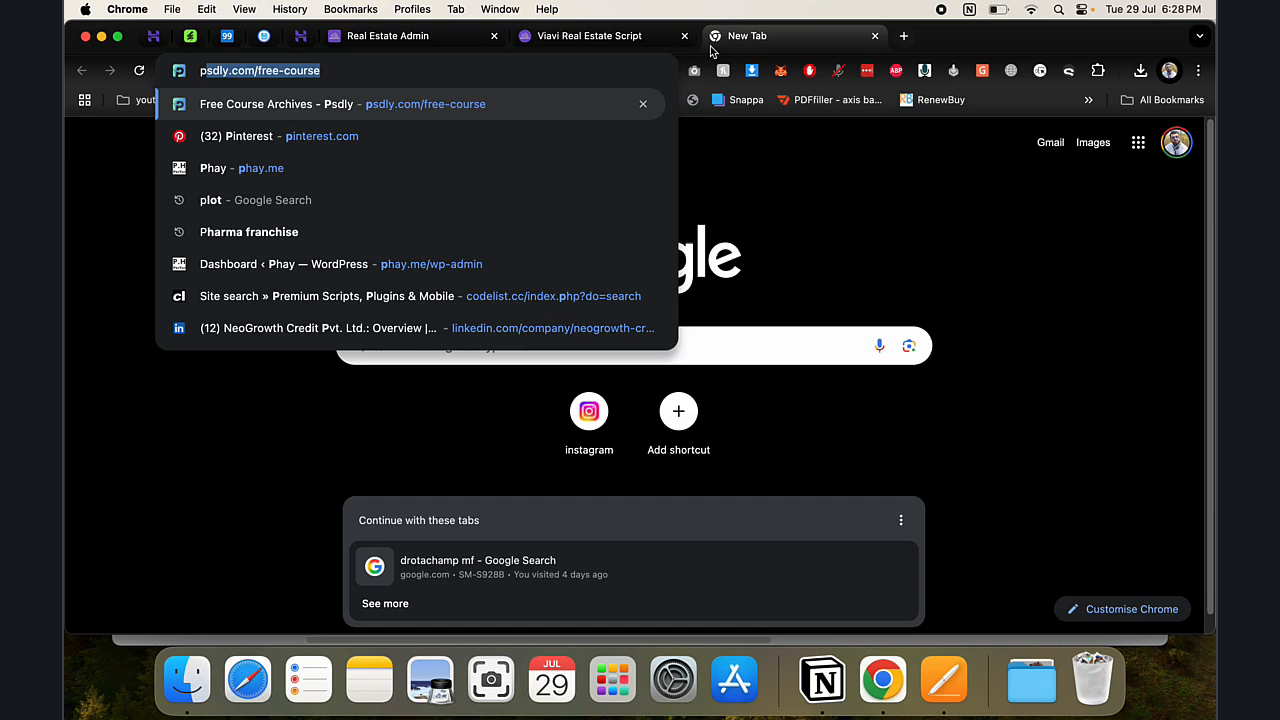
{"action": "type", "text": "mage"}
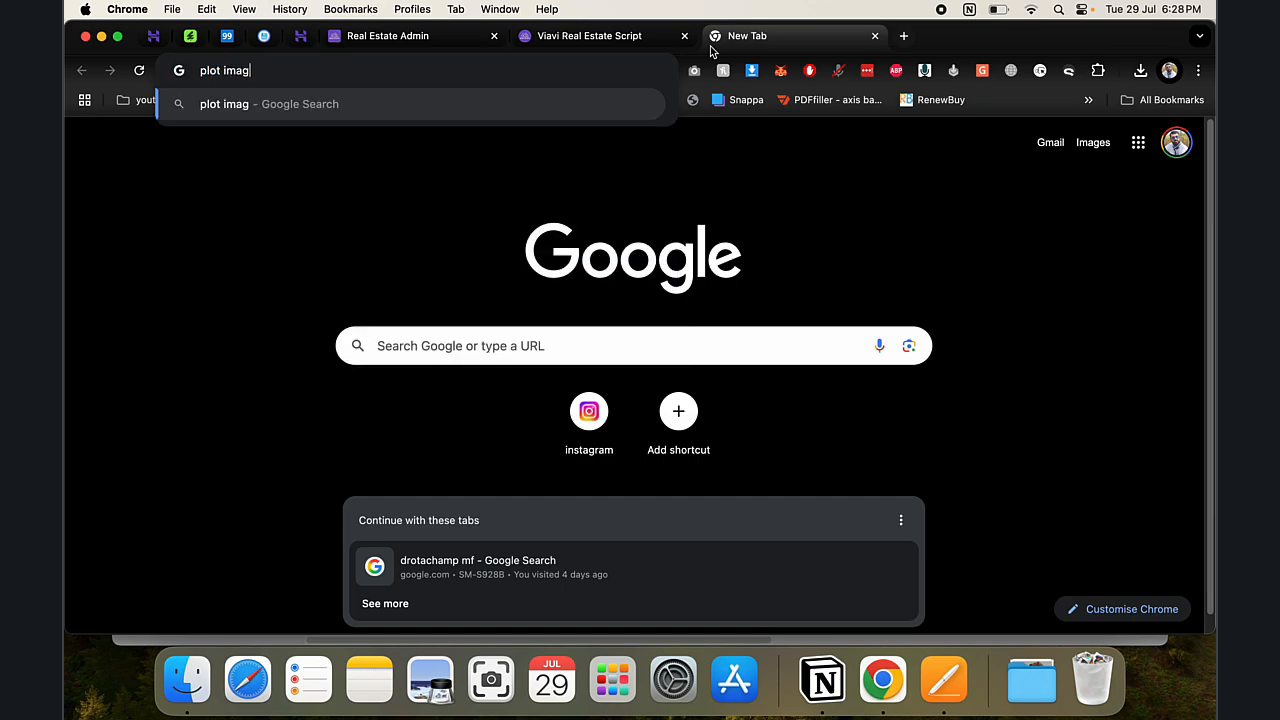
{"action": "key", "text": "Return"}
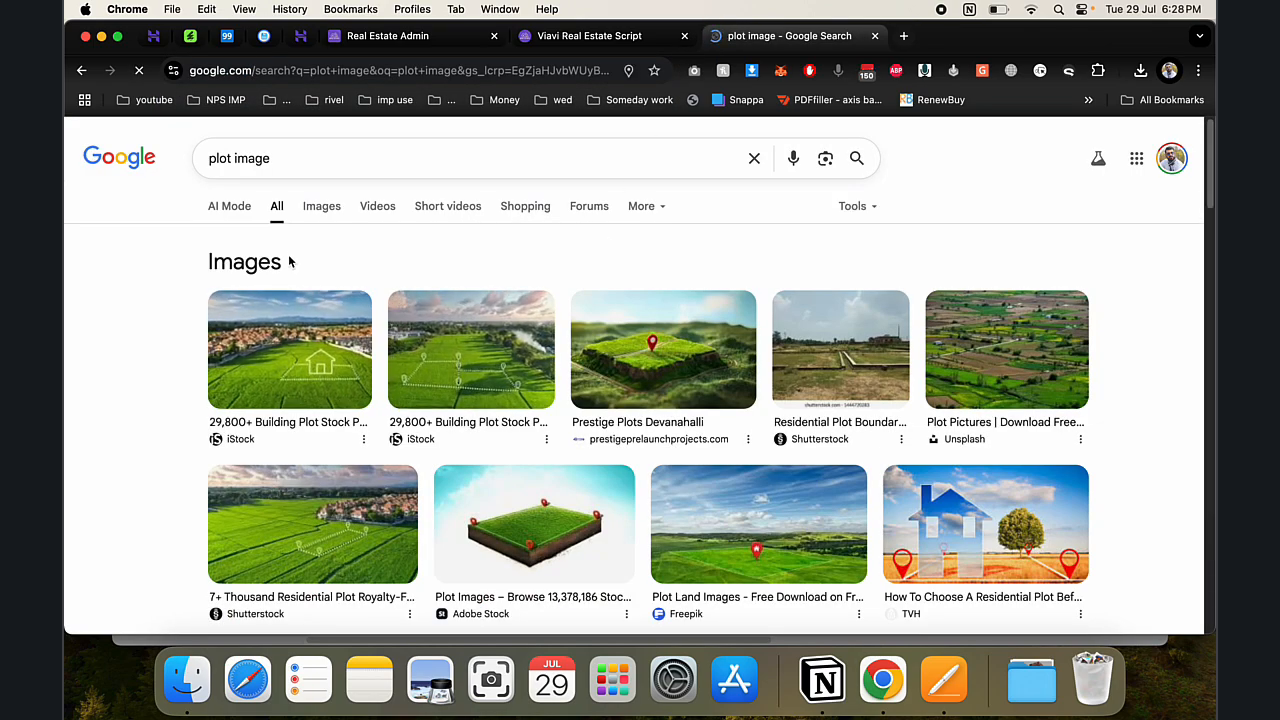
{"action": "left_click", "coordinate": [300, 355]}
{"action": "right_click", "coordinate": [921, 329]}
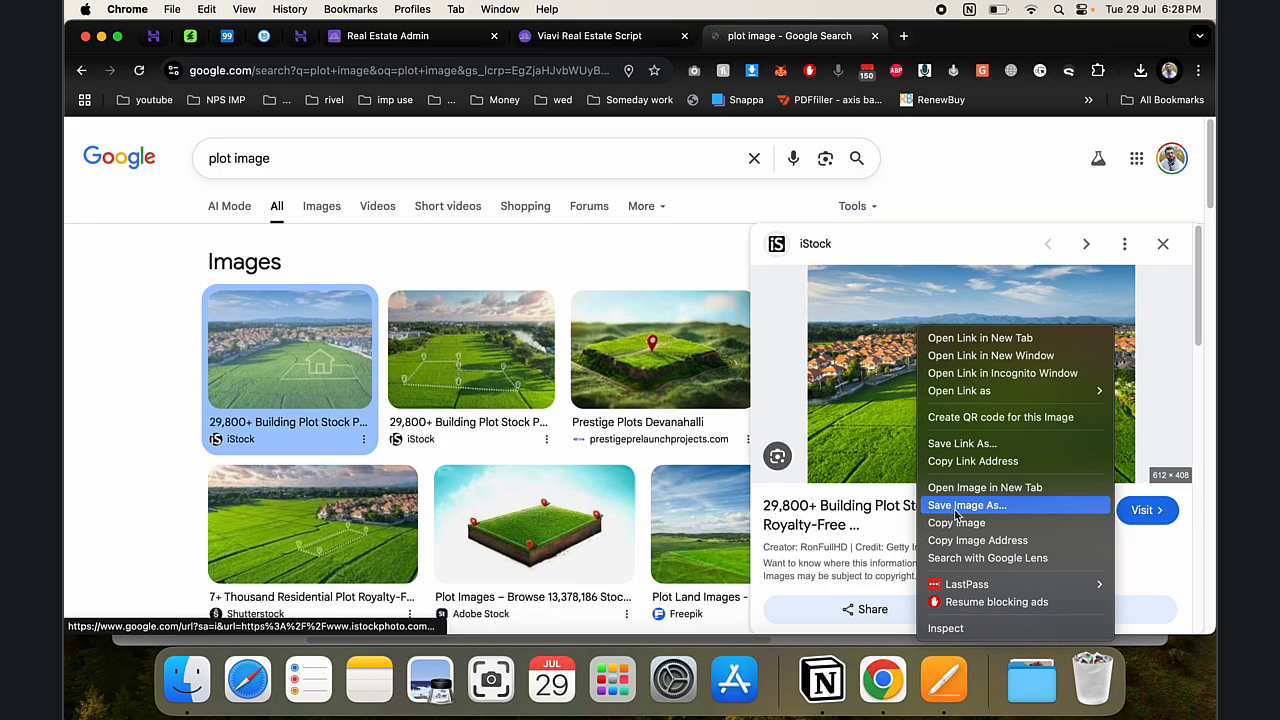
{"action": "left_click", "coordinate": [966, 505]}
{"action": "key", "text": "Return"}
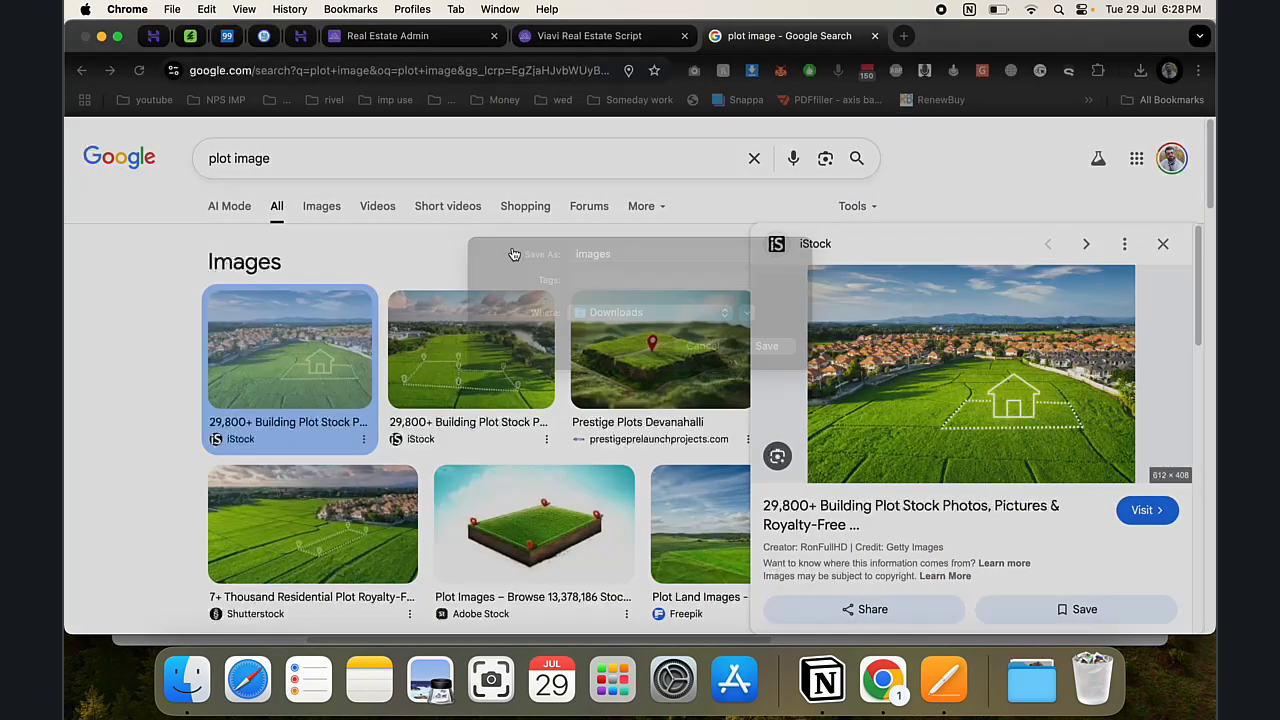
{"action": "left_click", "coordinate": [213, 158]}
{"action": "double_click", "coordinate": [218, 158]}
{"action": "left_click", "coordinate": [547, 50]}
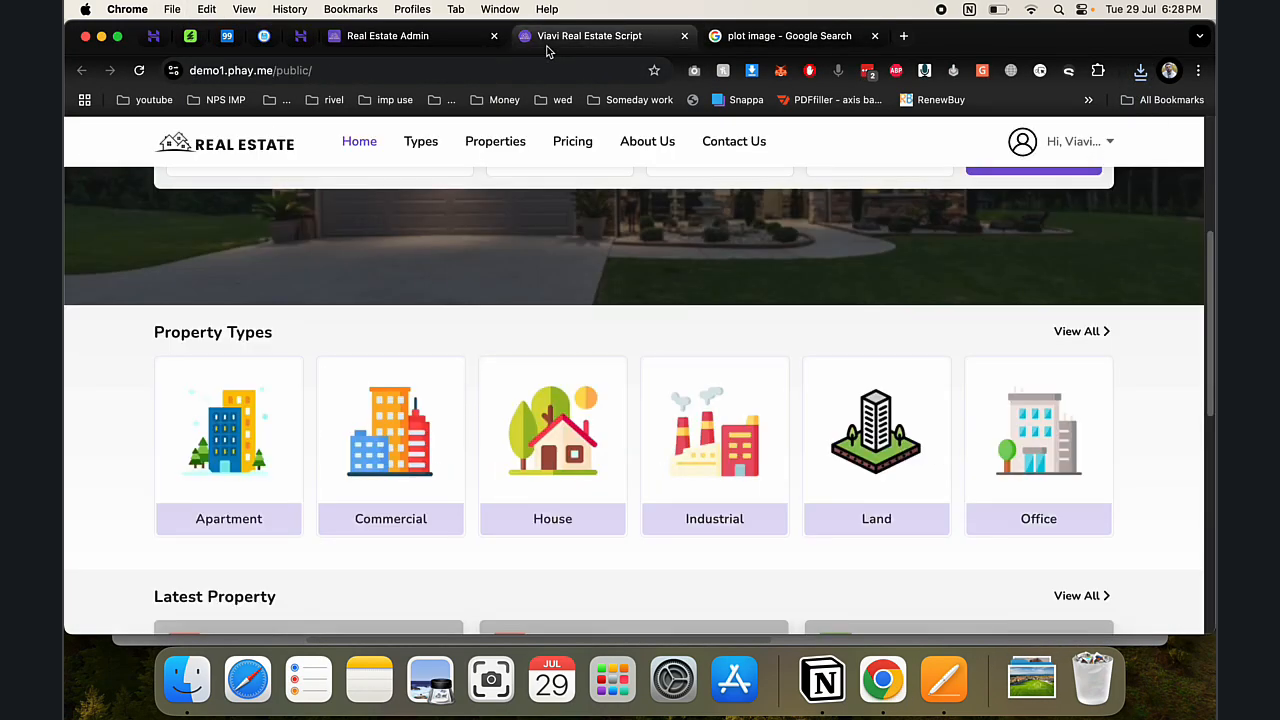
- Add a property type named 'plot' with images.jpeg as its image and save it
{"action": "left_click", "coordinate": [410, 38]}
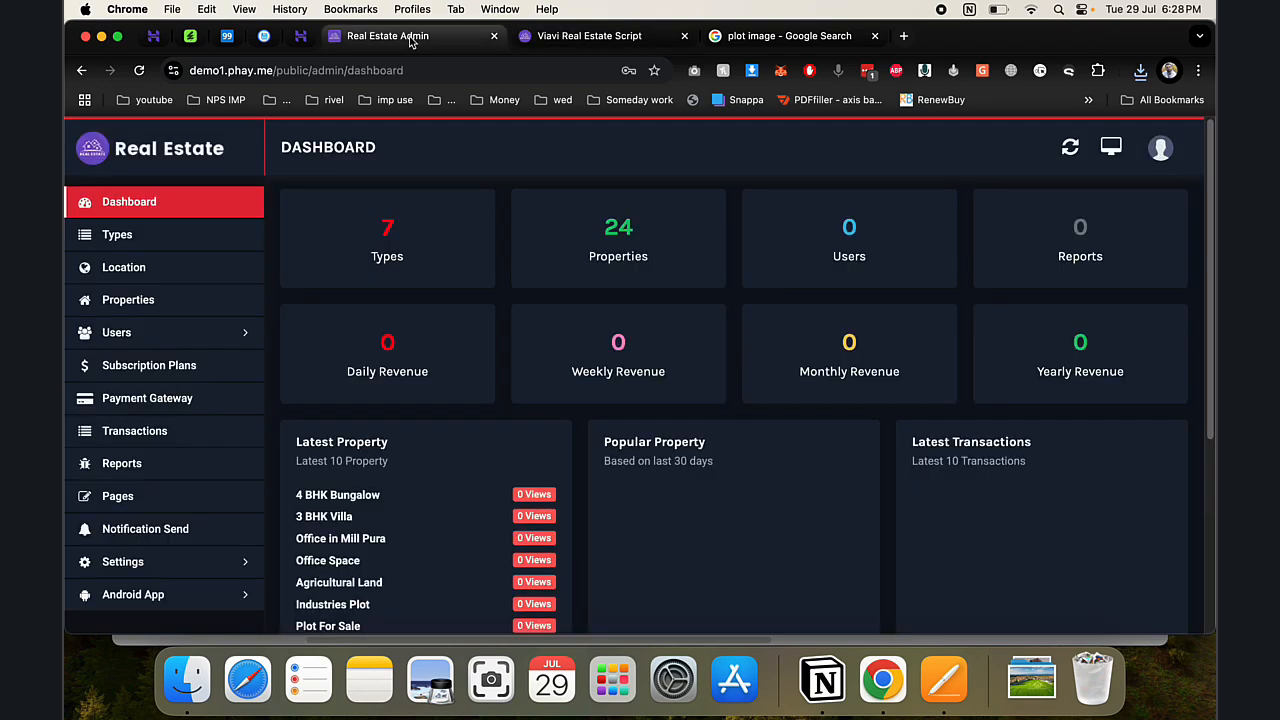
{"action": "left_click", "coordinate": [190, 252]}
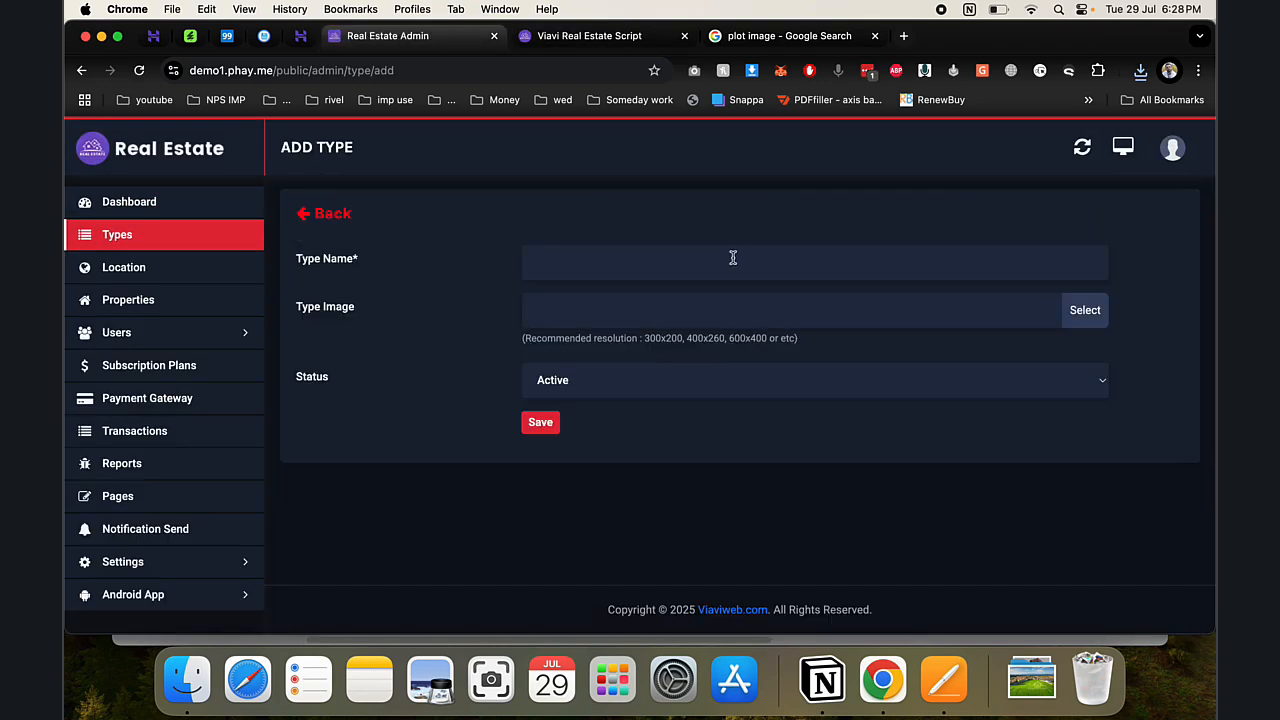
{"action": "left_click", "coordinate": [733, 258]}
{"action": "type", "text": "plot"}
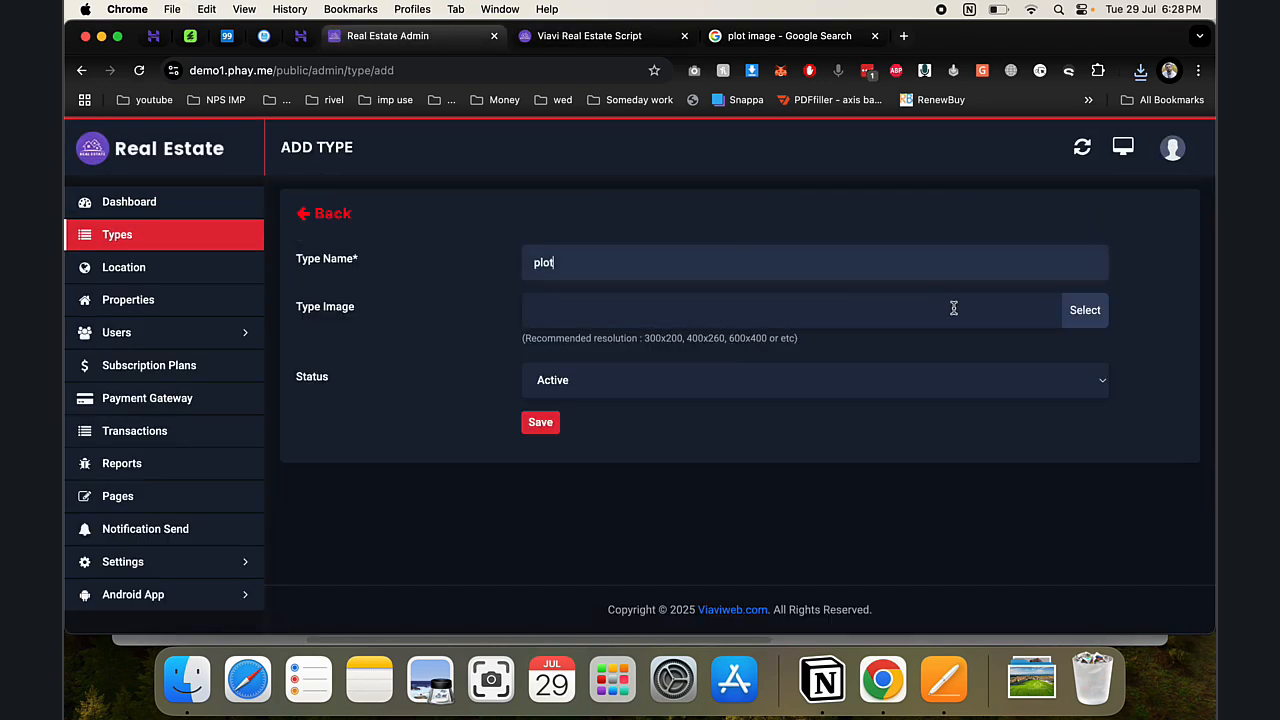
{"action": "left_click", "coordinate": [1085, 313]}
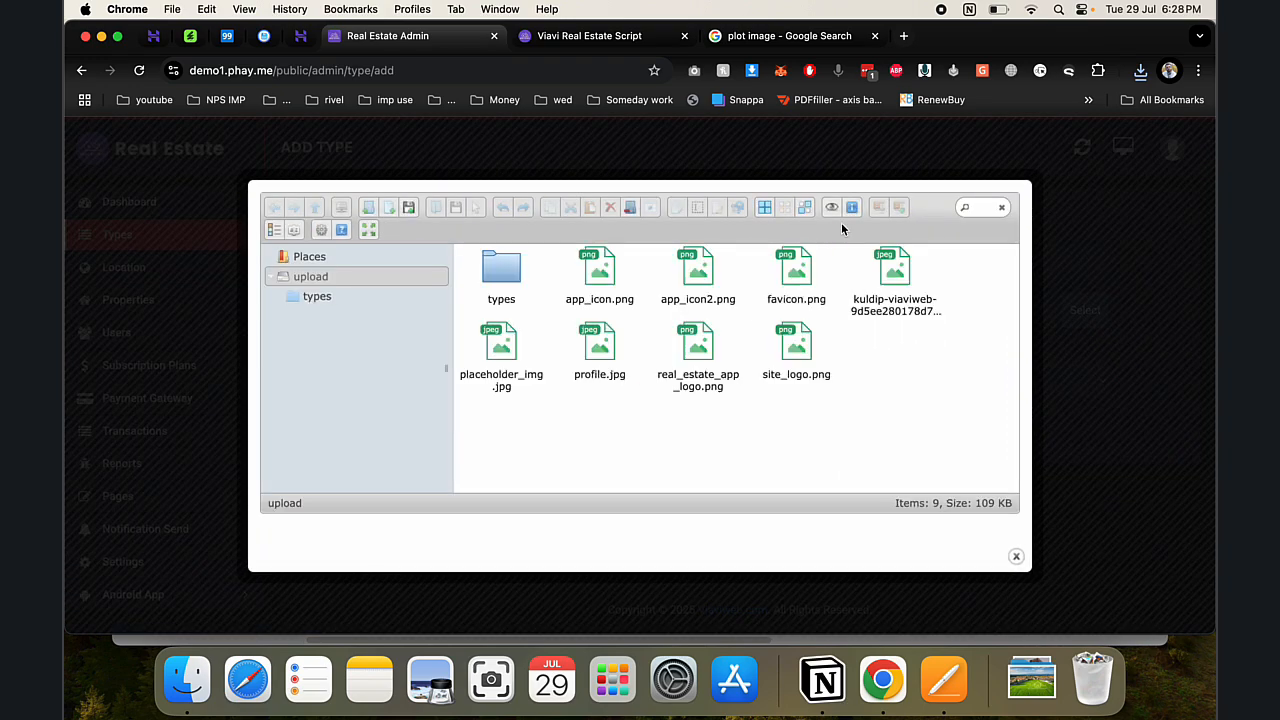
{"action": "left_click", "coordinate": [1140, 72]}
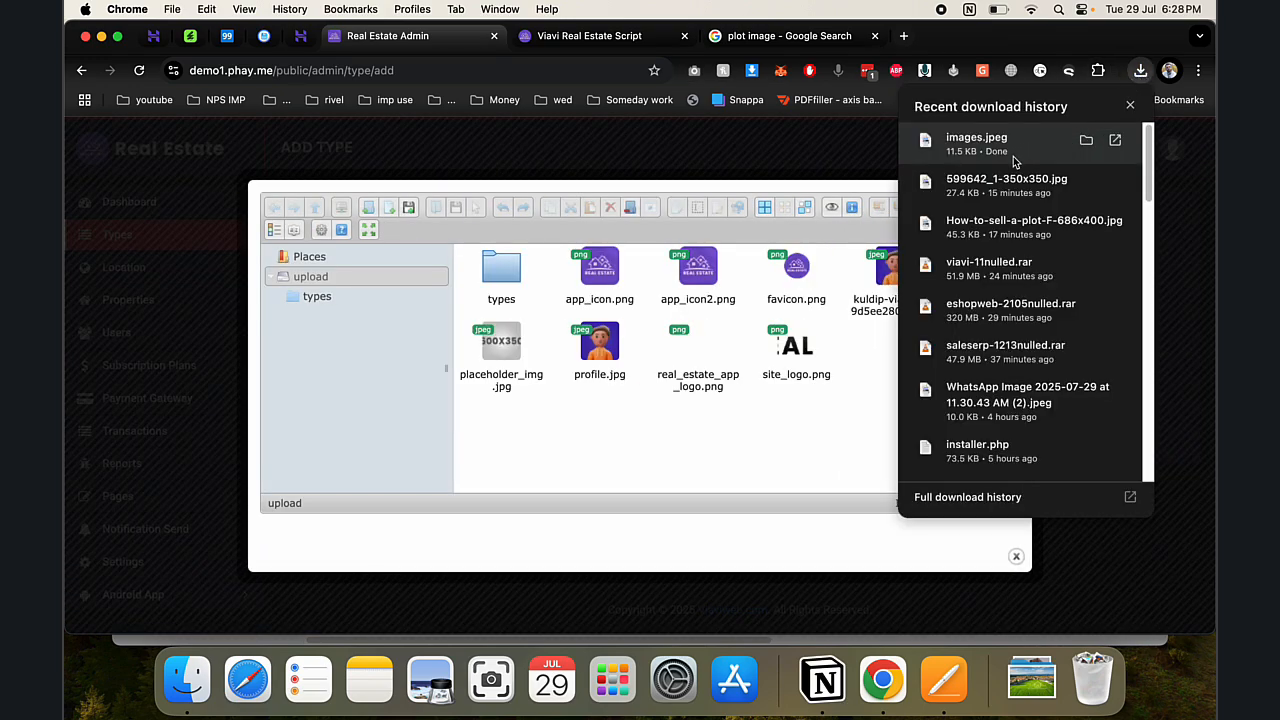
{"action": "left_click_drag", "start_coordinate": [1013, 162], "coordinate": [790, 345]}
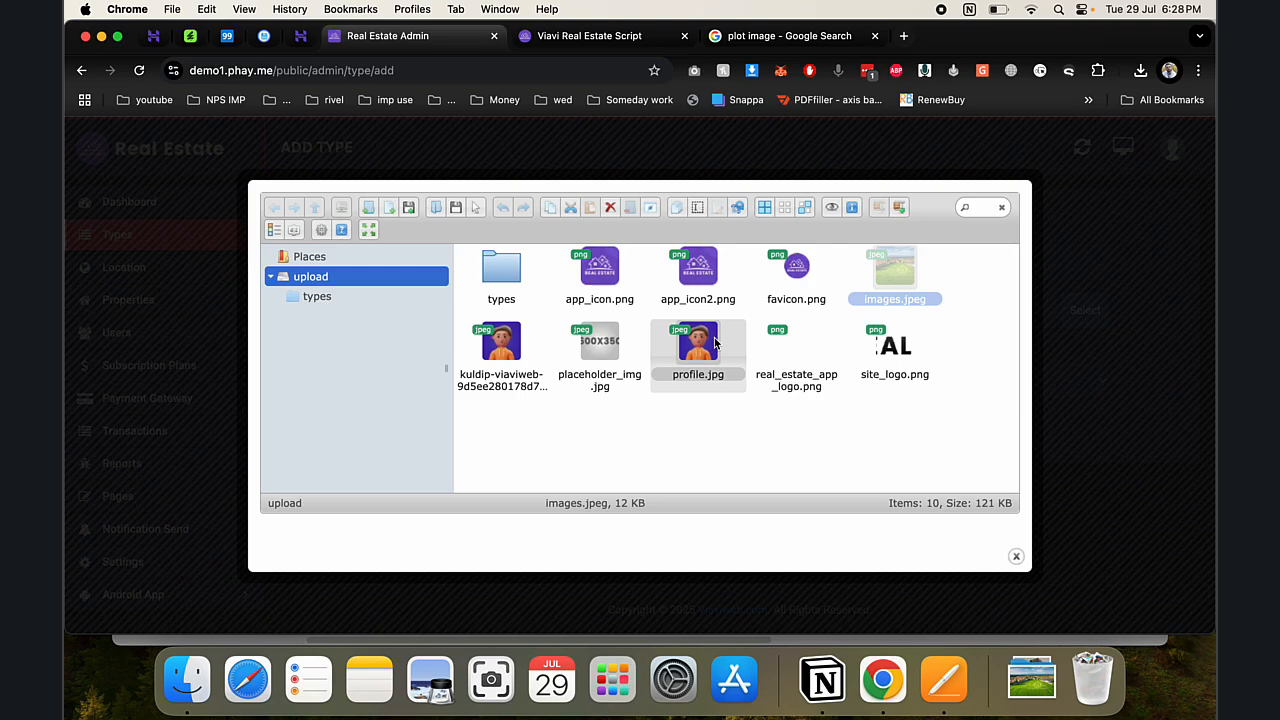
{"action": "double_click", "coordinate": [894, 287]}
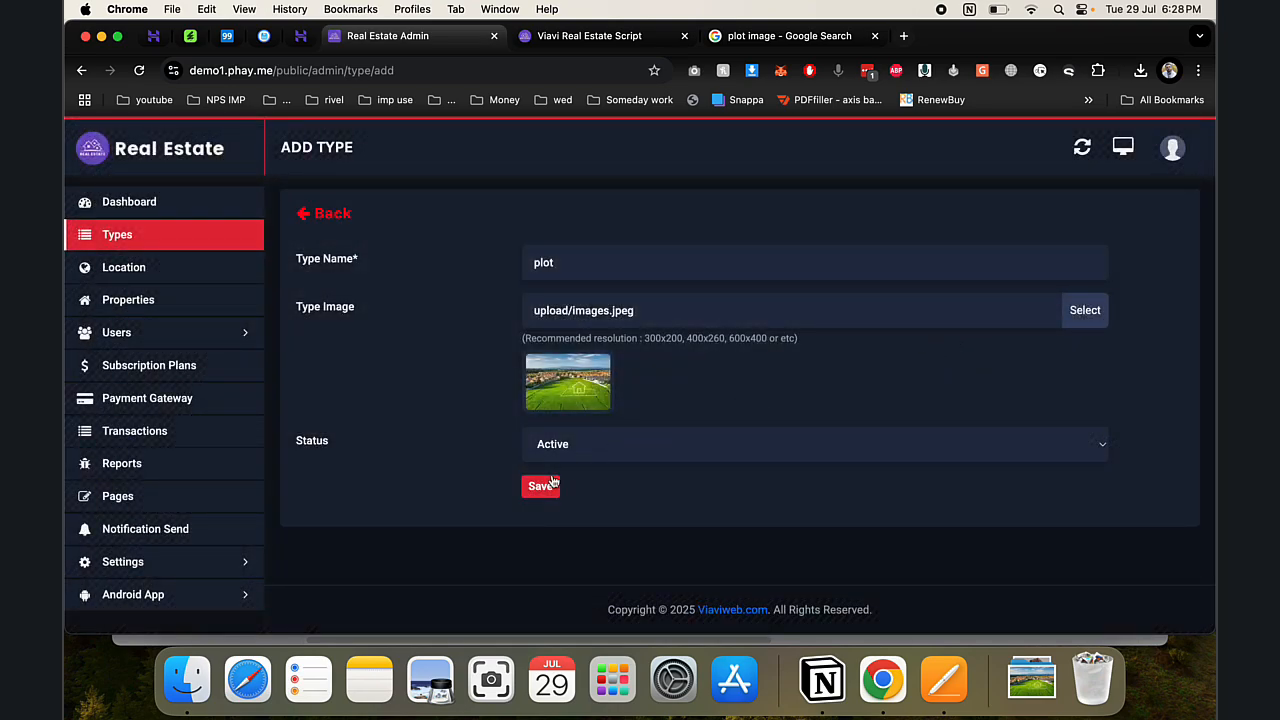
{"action": "left_click", "coordinate": [552, 482]}
- Reload the public site and open the new Plot card from the property types carousel
{"action": "key", "text": "ctrl+Tab"}
{"action": "key", "text": "super+r"}
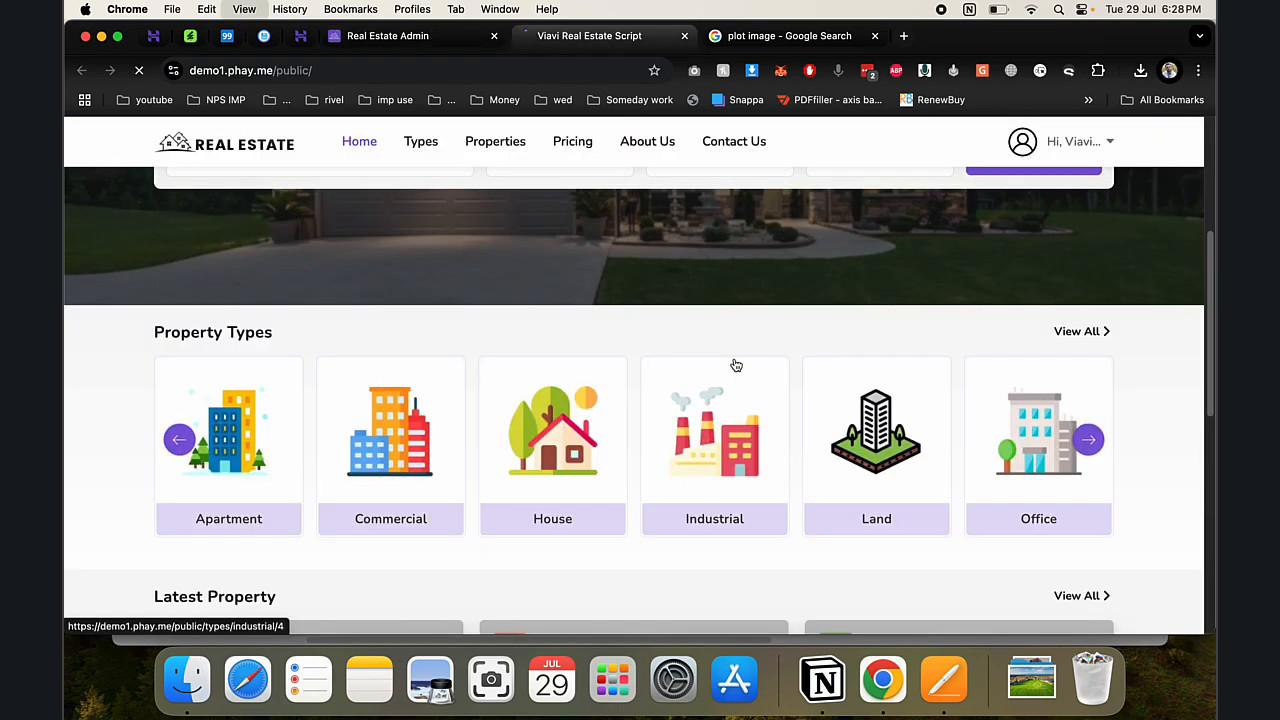
{"action": "left_click", "coordinate": [1088, 440]}
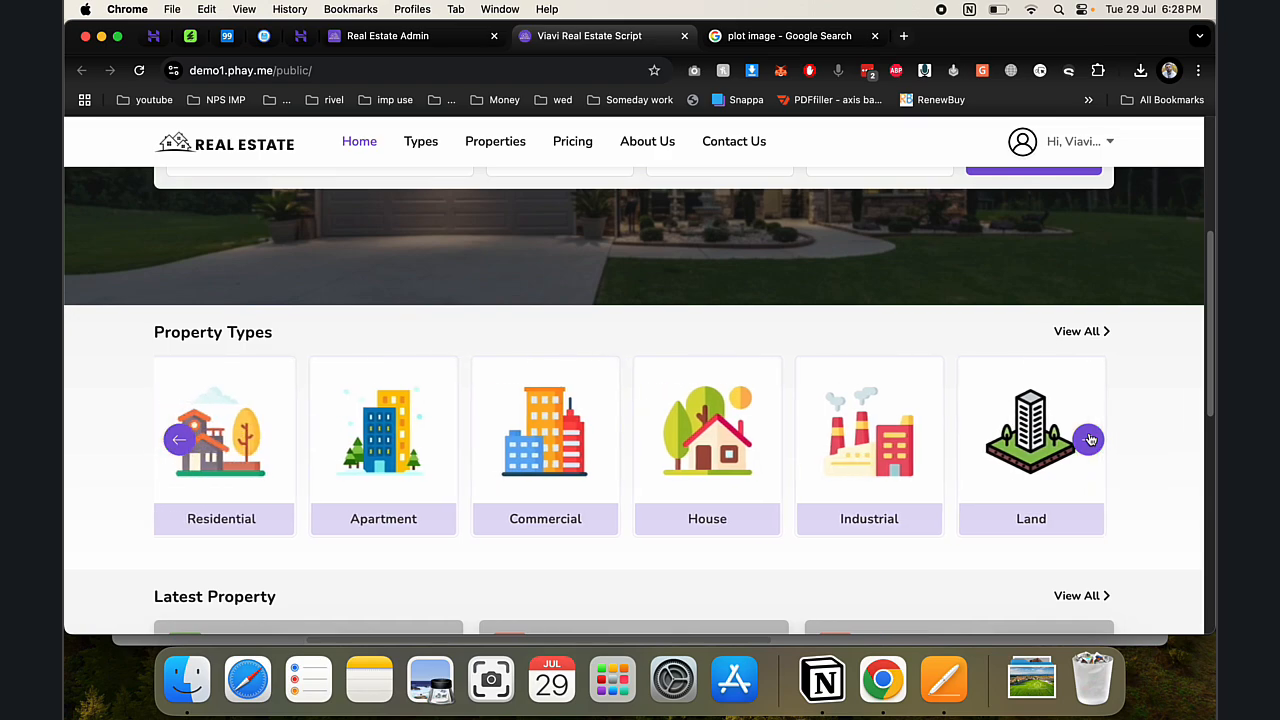
{"action": "left_click_drag", "start_coordinate": [1000, 452], "coordinate": [500, 426]}
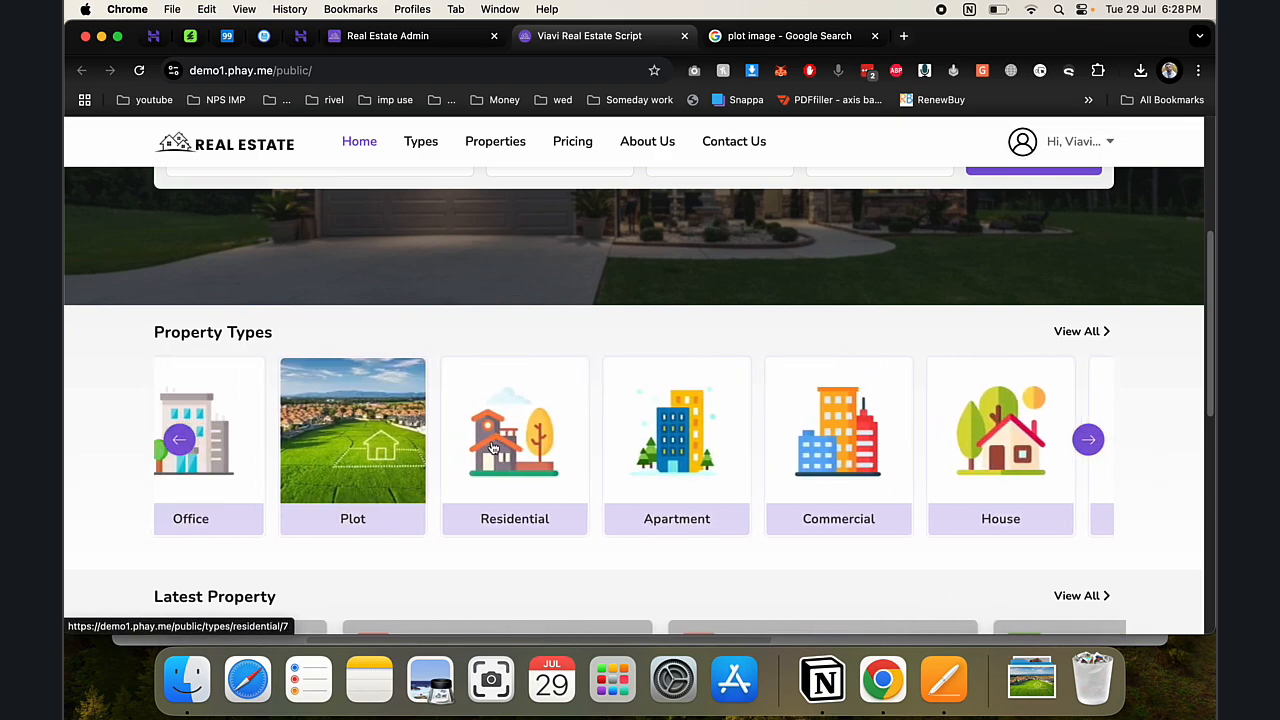
{"action": "left_click", "coordinate": [492, 447]}
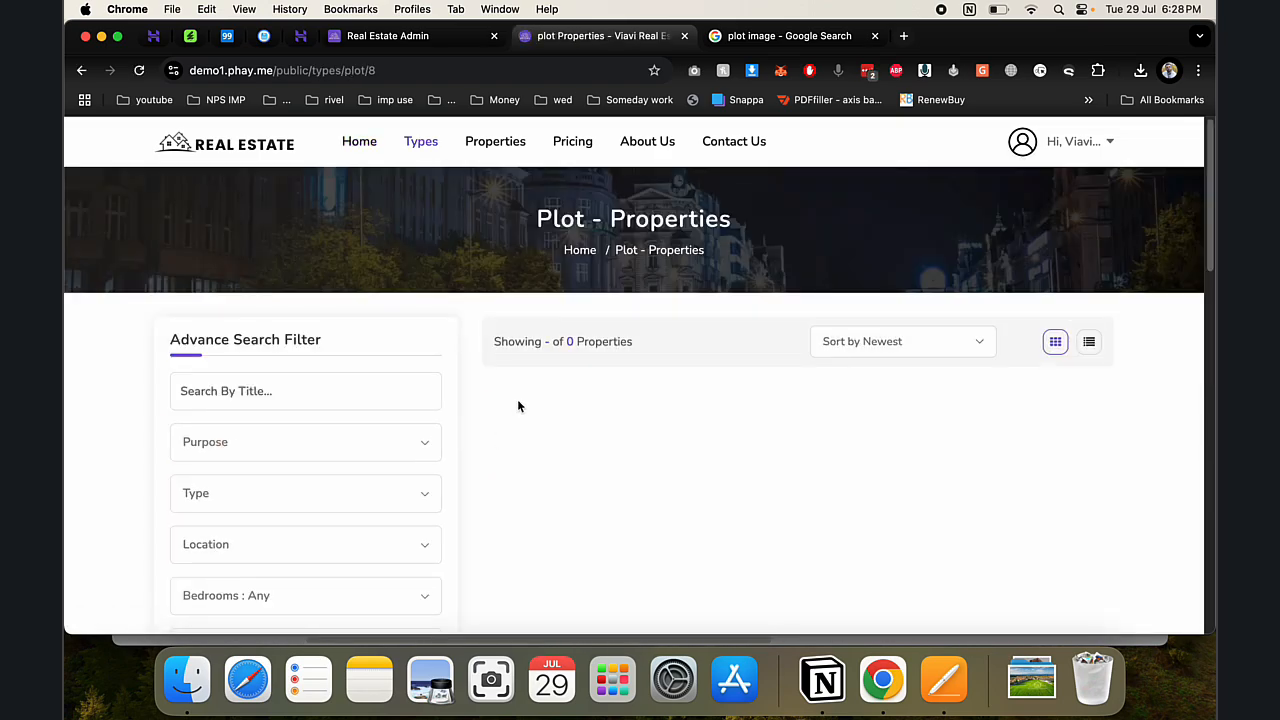
- Add a new location named 'delhi' in the admin panel
{"action": "left_click", "coordinate": [400, 36]}
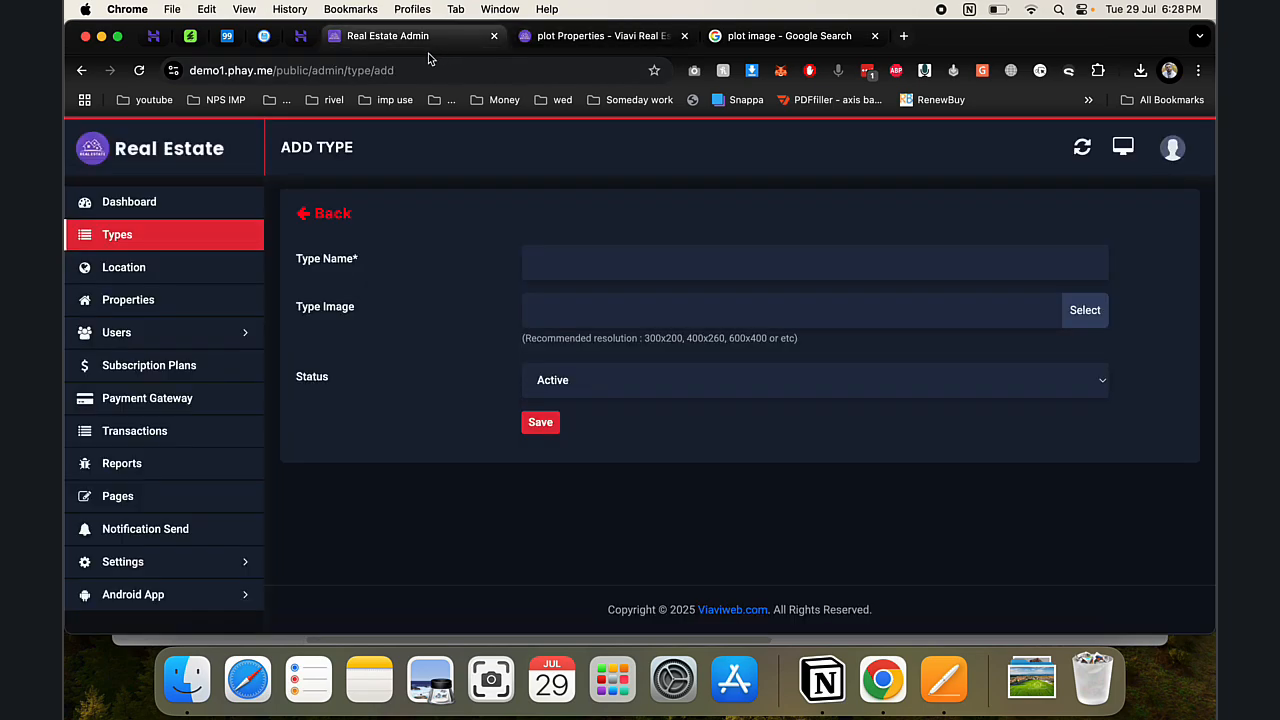
{"action": "left_click", "coordinate": [212, 285]}
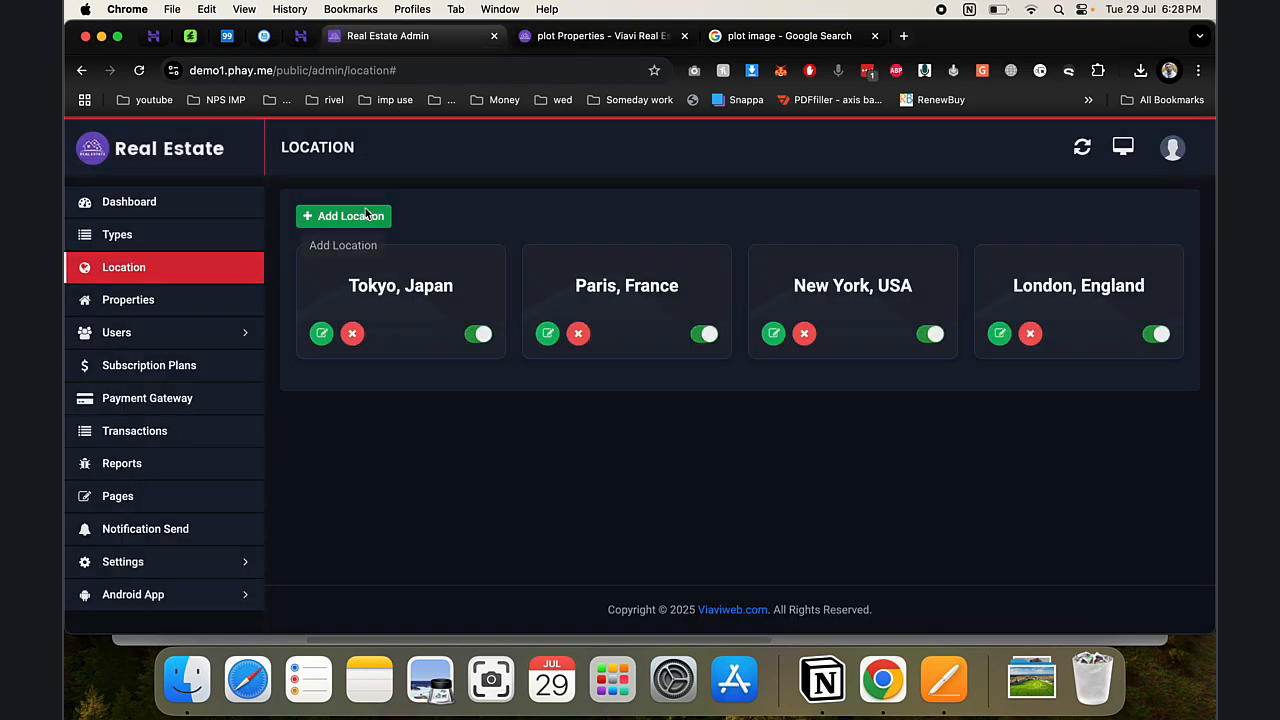
{"action": "left_click", "coordinate": [367, 215]}
{"action": "left_click", "coordinate": [657, 360]}
{"action": "type", "text": "delh"}
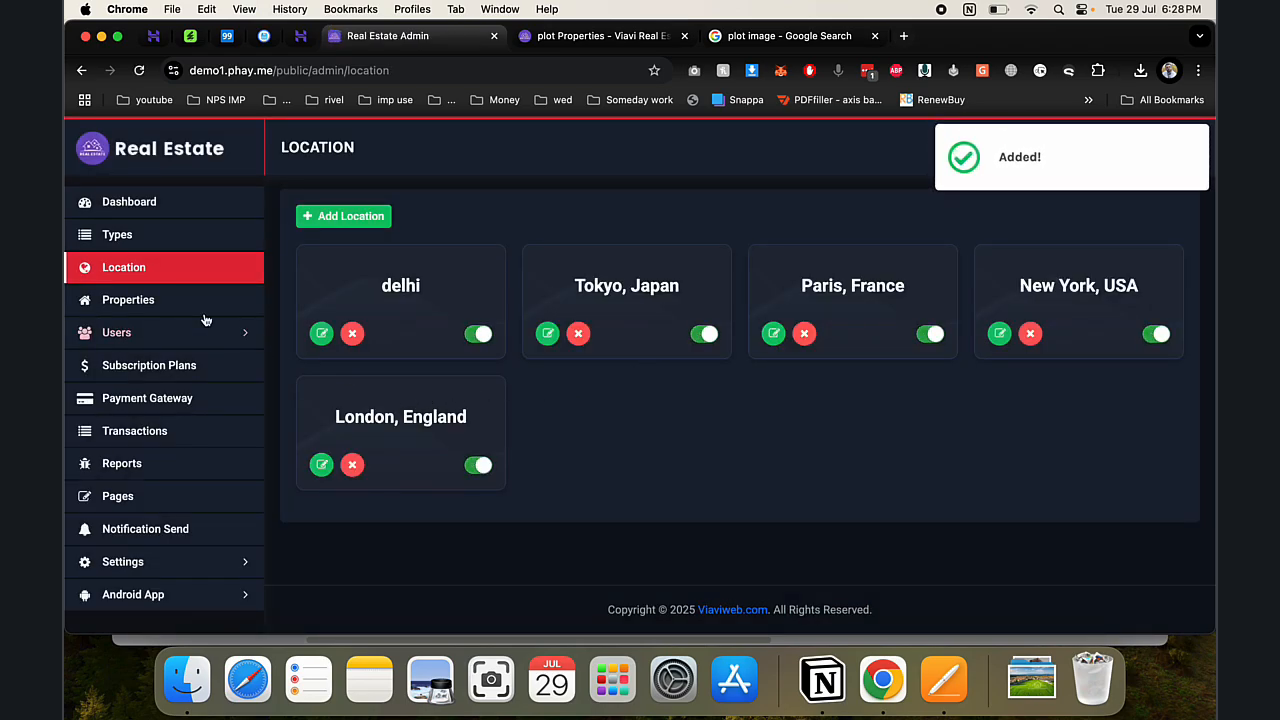
- Start a new Residential property with purpose Sale, then go to the General settings page
{"action": "left_click", "coordinate": [200, 303]}
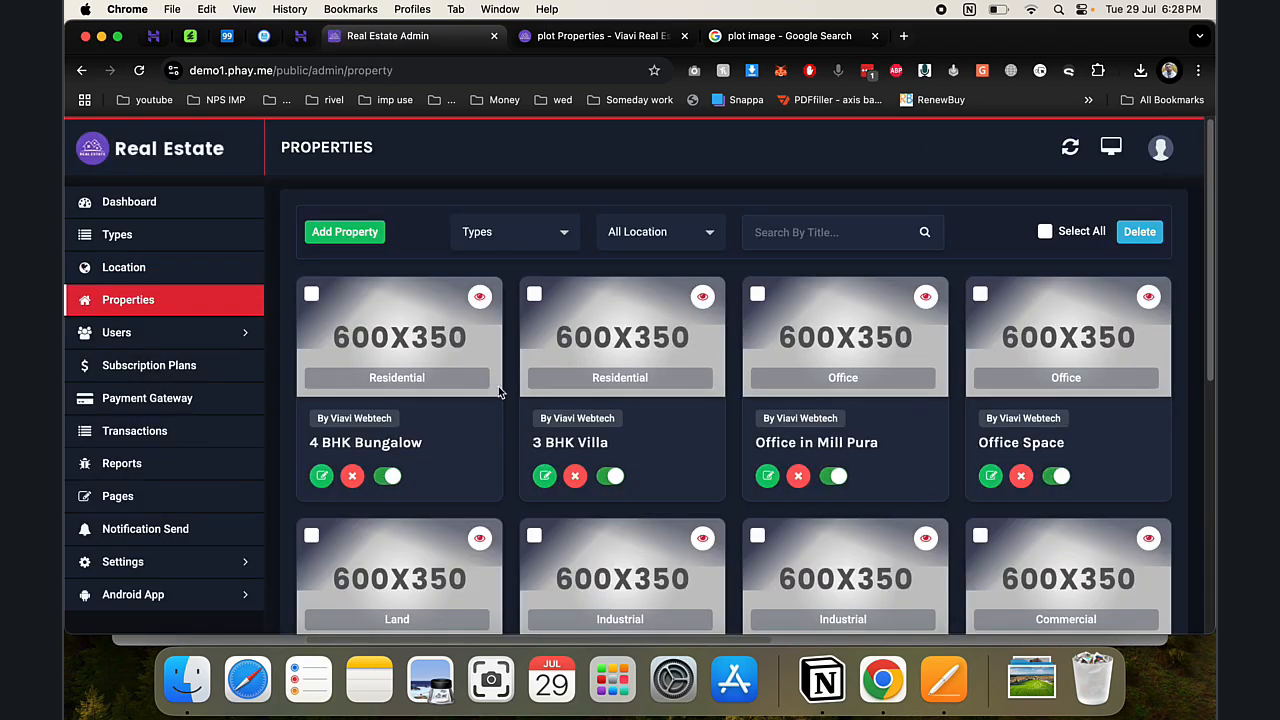
{"action": "scroll", "coordinate": [498, 386], "scroll_direction": "down", "scroll_amount": 10}
{"action": "scroll", "coordinate": [498, 386], "scroll_direction": "up", "scroll_amount": 10}
{"action": "left_click", "coordinate": [360, 232]}
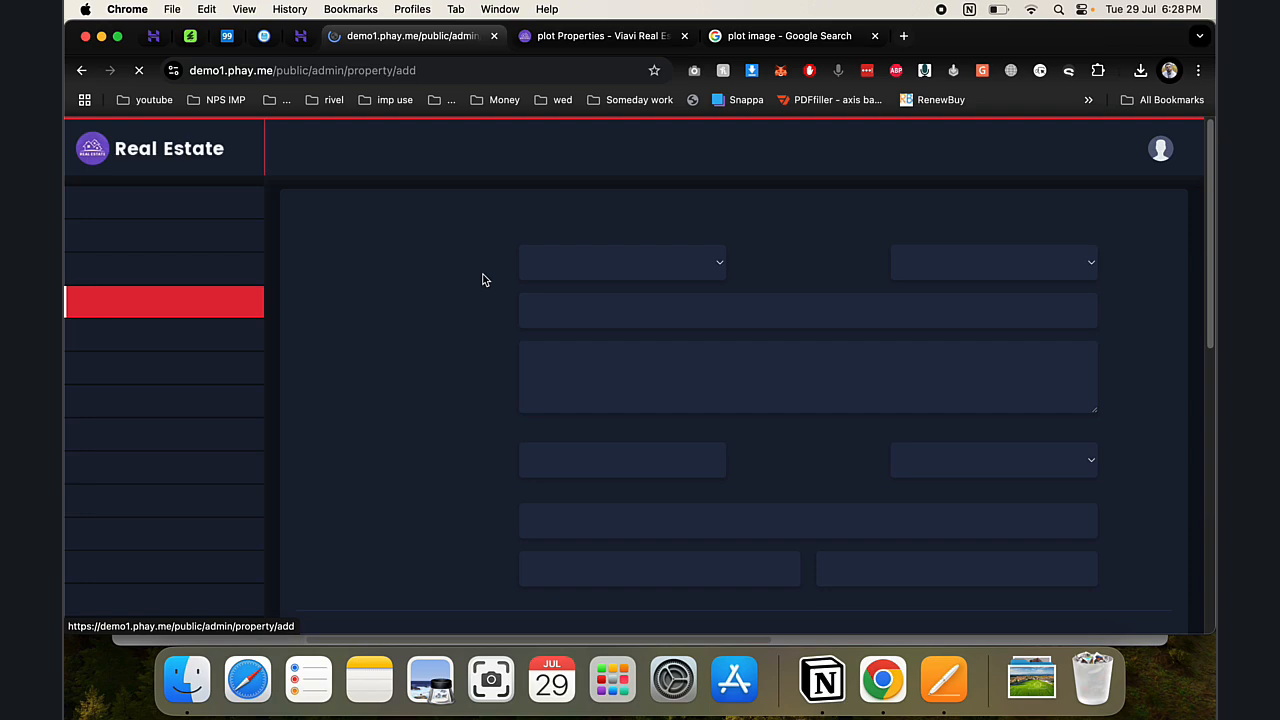
{"action": "left_click", "coordinate": [585, 266]}
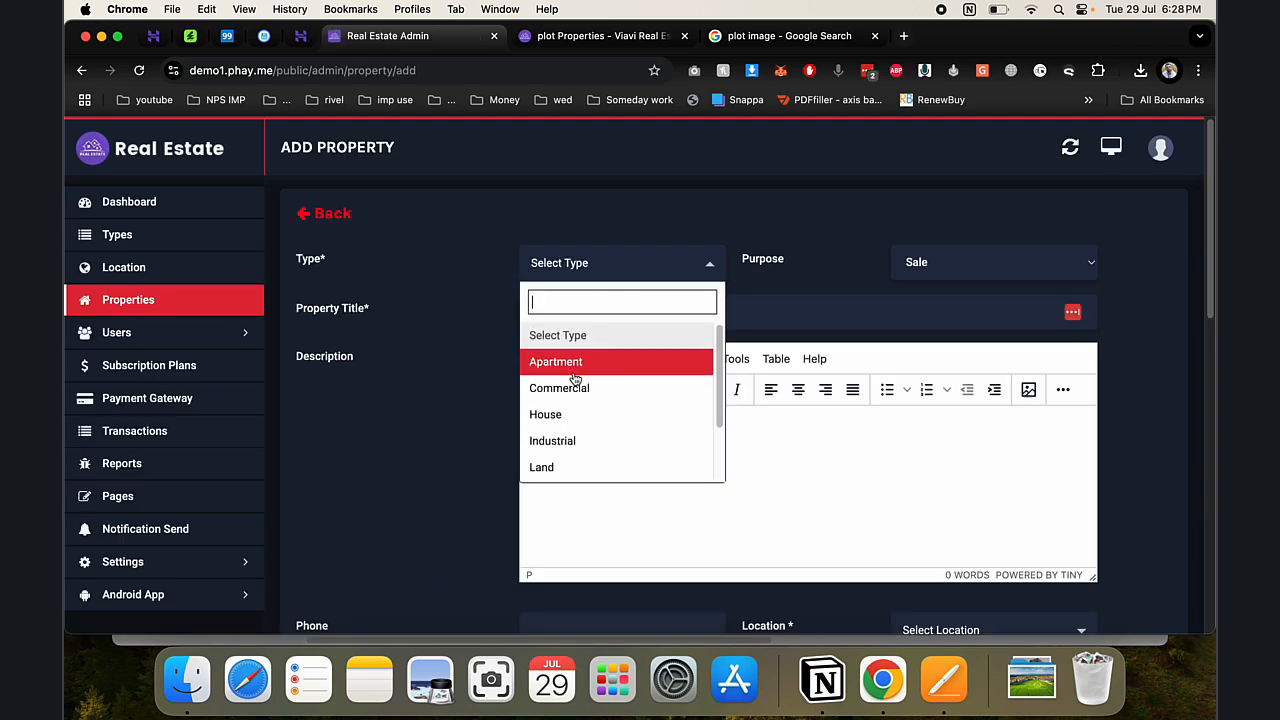
{"action": "scroll", "coordinate": [577, 420], "scroll_direction": "down", "scroll_amount": 3}
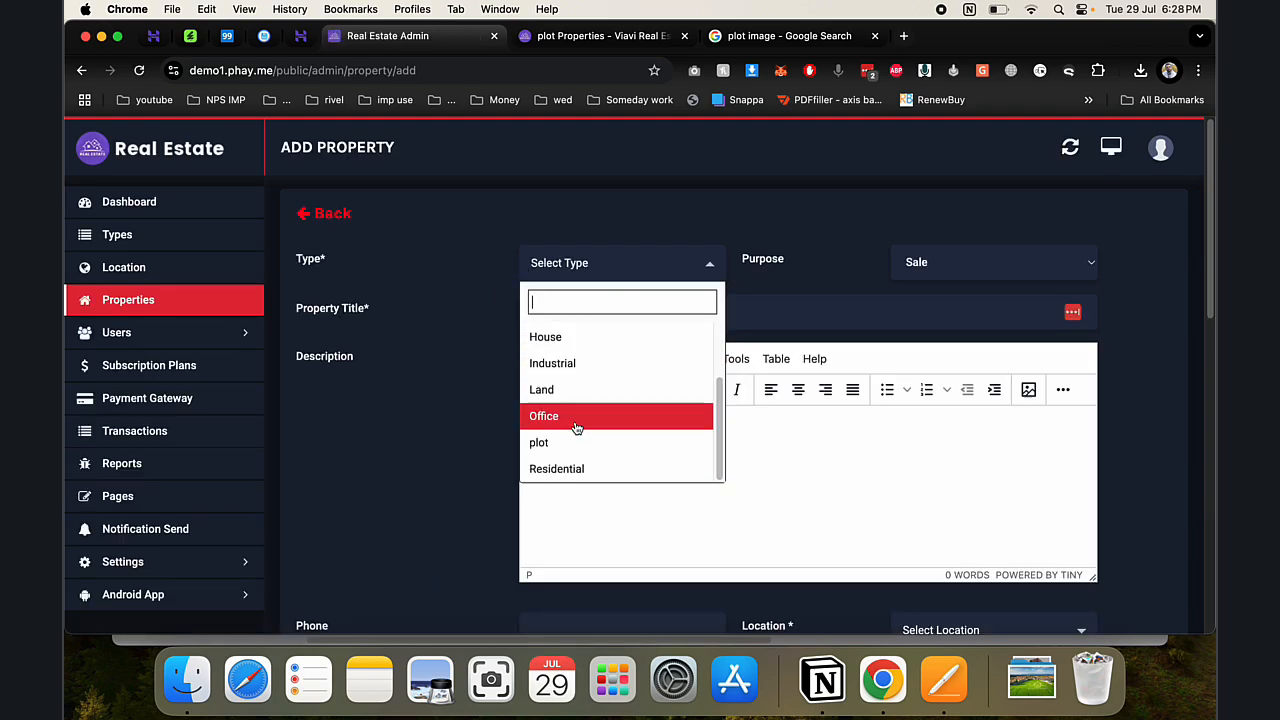
{"action": "scroll", "coordinate": [577, 428], "scroll_direction": "down", "scroll_amount": 3}
{"action": "scroll", "coordinate": [574, 445], "scroll_direction": "up", "scroll_amount": 3}
{"action": "left_click", "coordinate": [574, 452]}
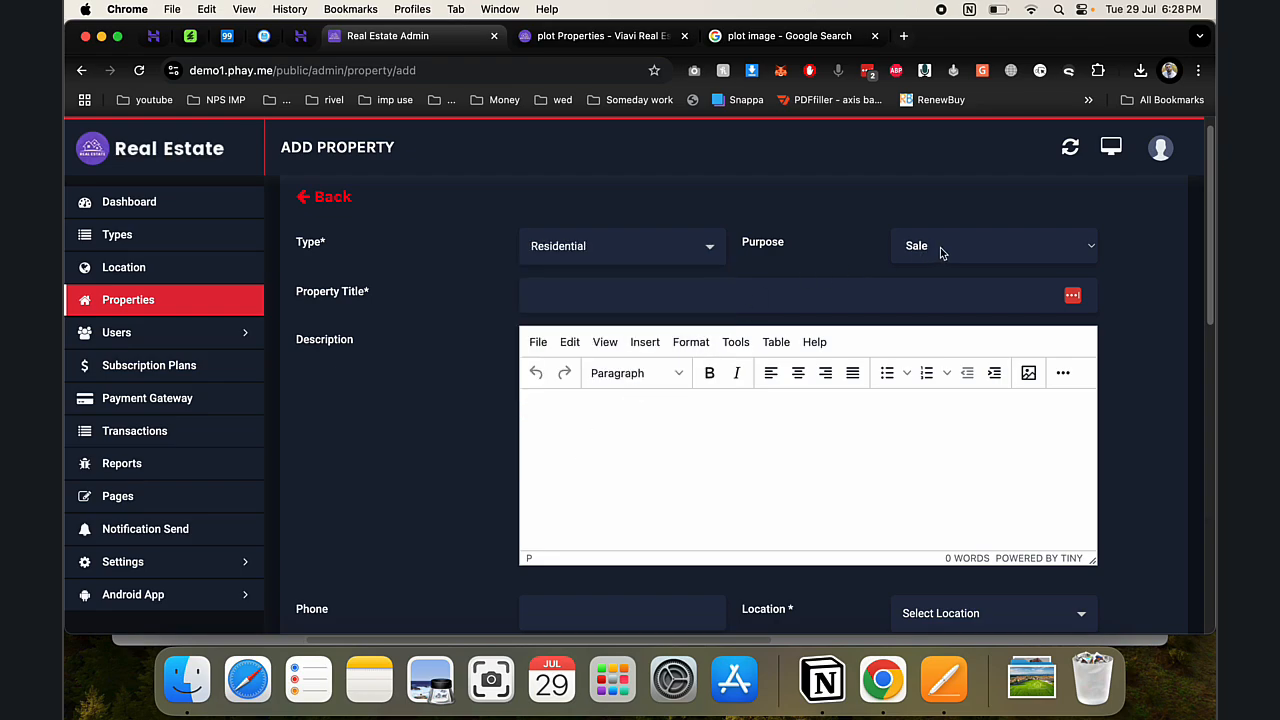
{"action": "left_click", "coordinate": [940, 250]}
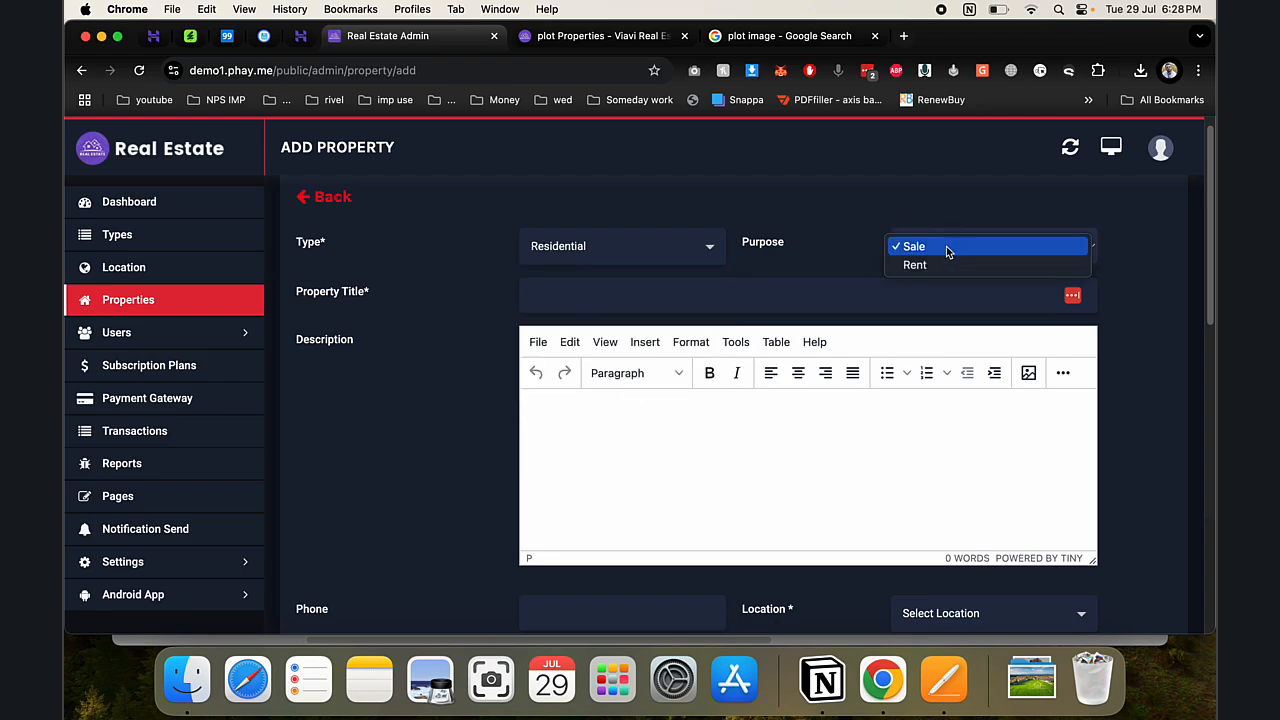
{"action": "left_click", "coordinate": [122, 565]}
{"action": "left_click", "coordinate": [122, 563]}
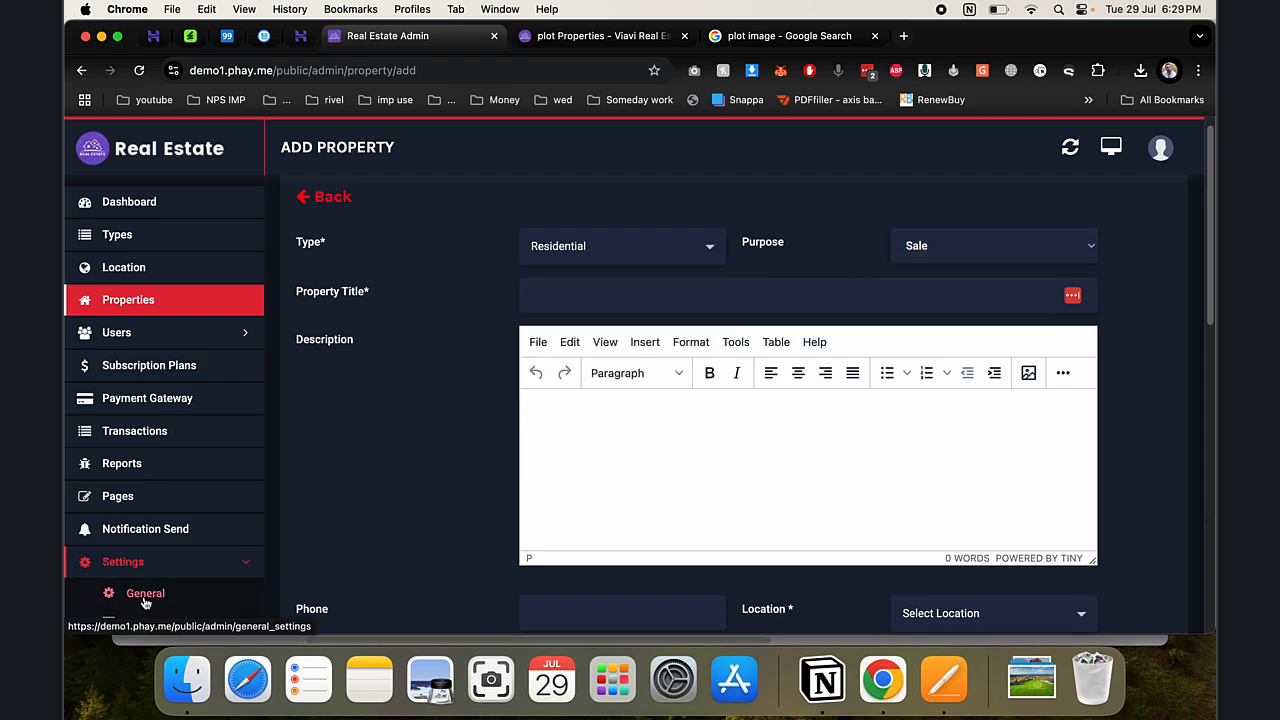
{"action": "left_click", "coordinate": [118, 590]}
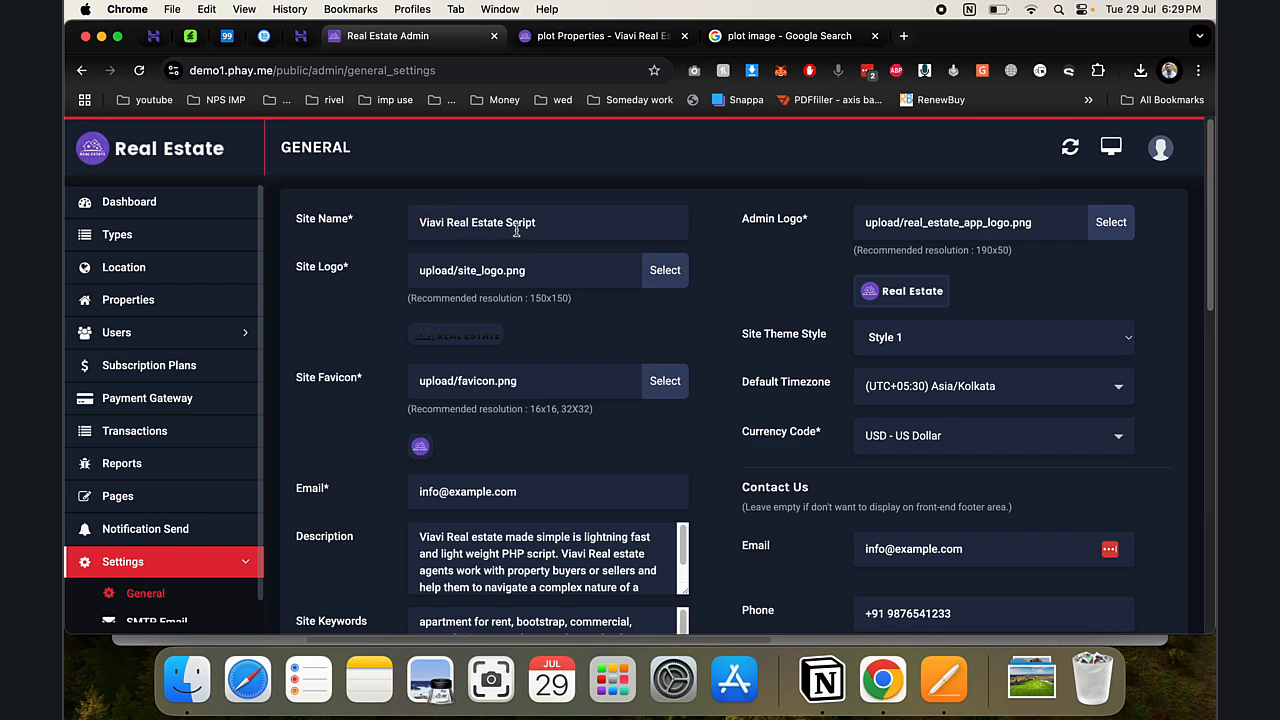
- Search 'indi' in Currency Code, choose INR - Indian Rupee, and save the General settings
{"action": "left_click_drag", "start_coordinate": [551, 226], "coordinate": [366, 229]}
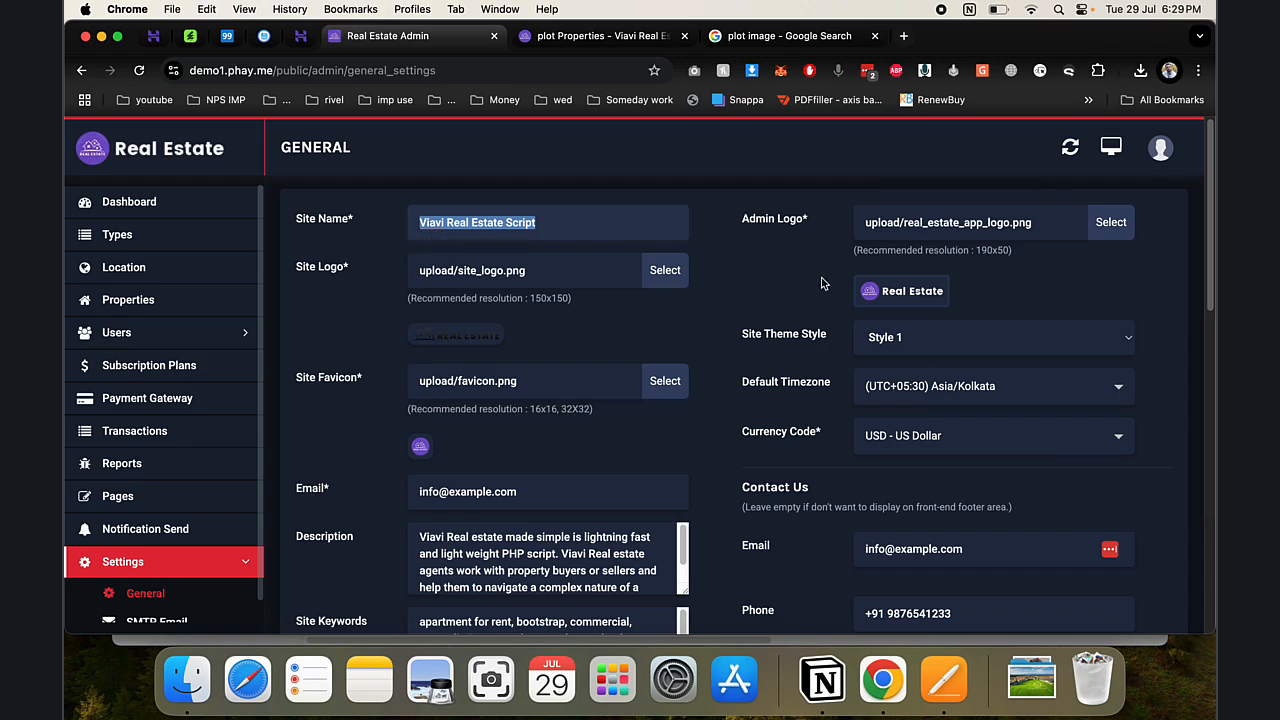
{"action": "left_click", "coordinate": [909, 444]}
{"action": "type", "text": "indi"}
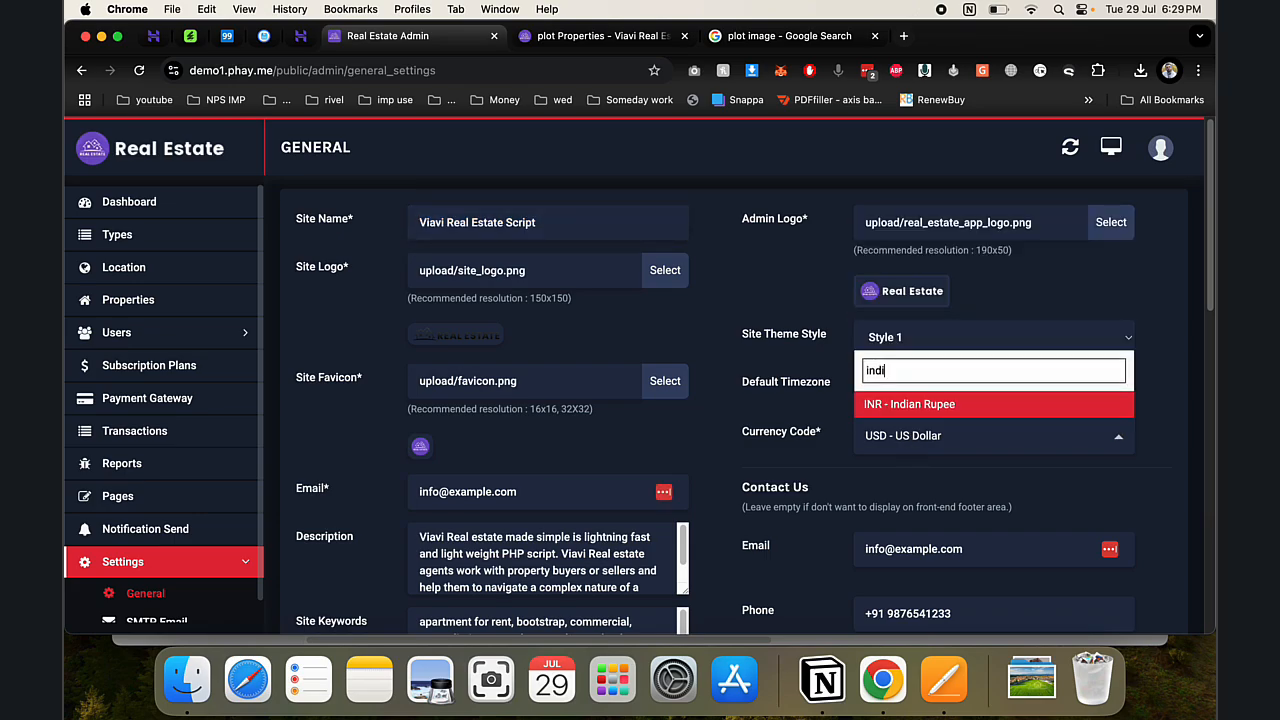
{"action": "key", "text": "Return"}
{"action": "scroll", "coordinate": [698, 468], "scroll_direction": "down", "scroll_amount": 6}
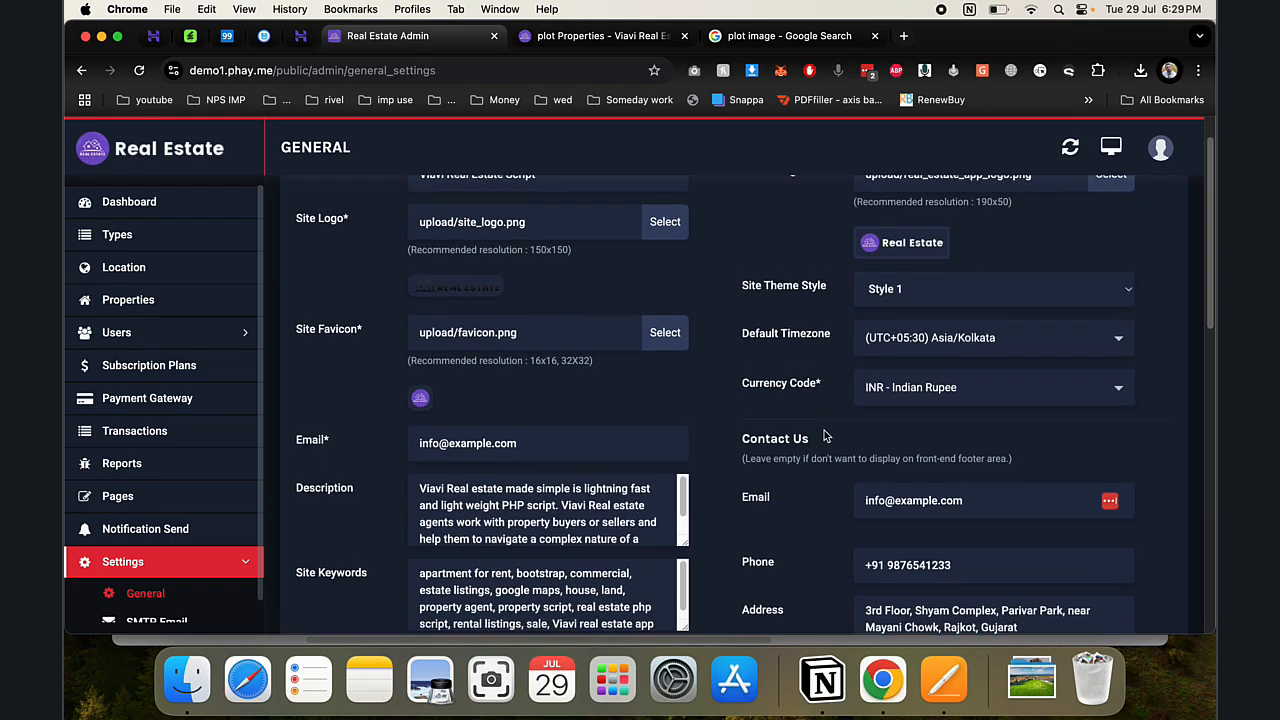
{"action": "scroll", "coordinate": [698, 470], "scroll_direction": "down", "scroll_amount": 5}
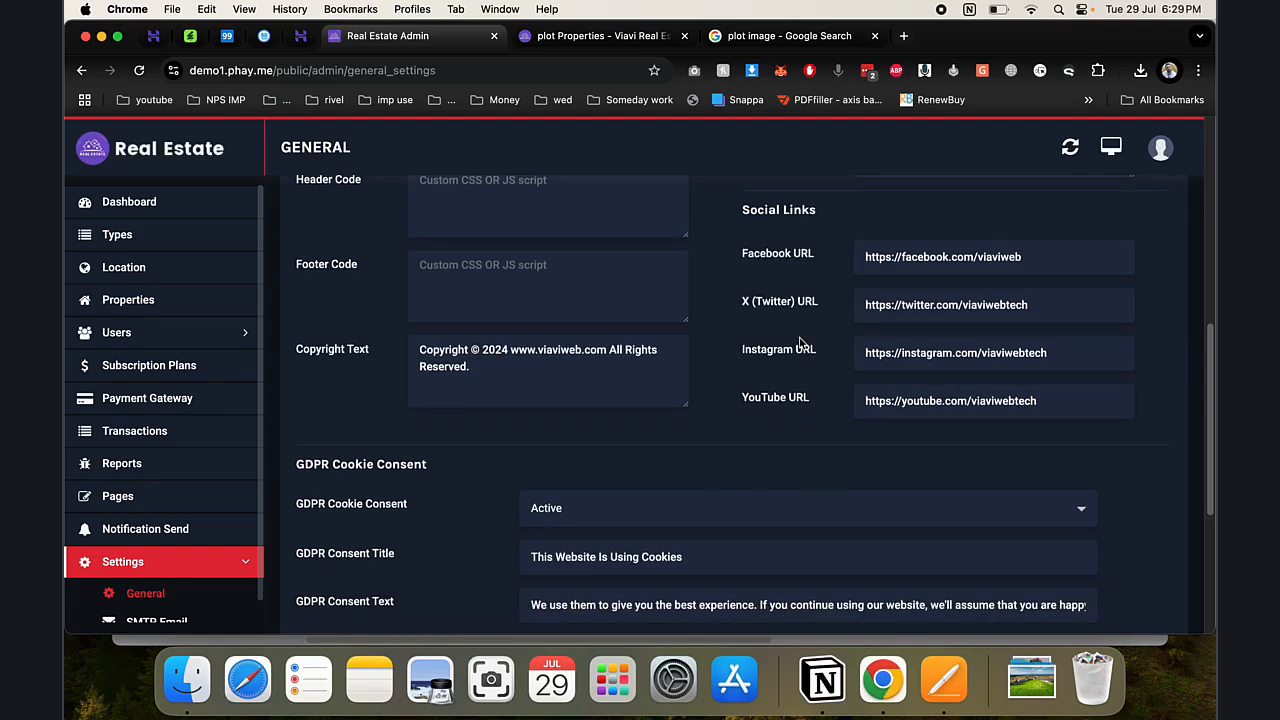
{"action": "left_click", "coordinate": [555, 529]}
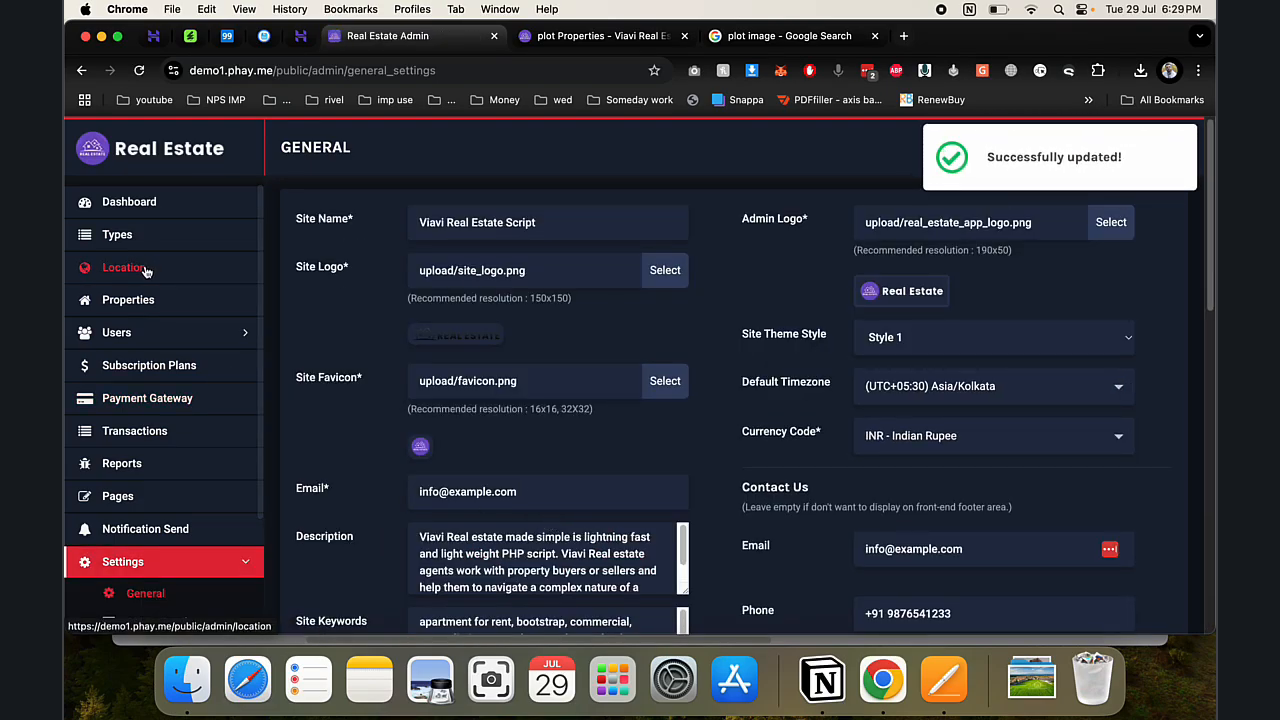
- Start a new property from Properties > Add Property with type Apartment
{"action": "left_click", "coordinate": [147, 267]}
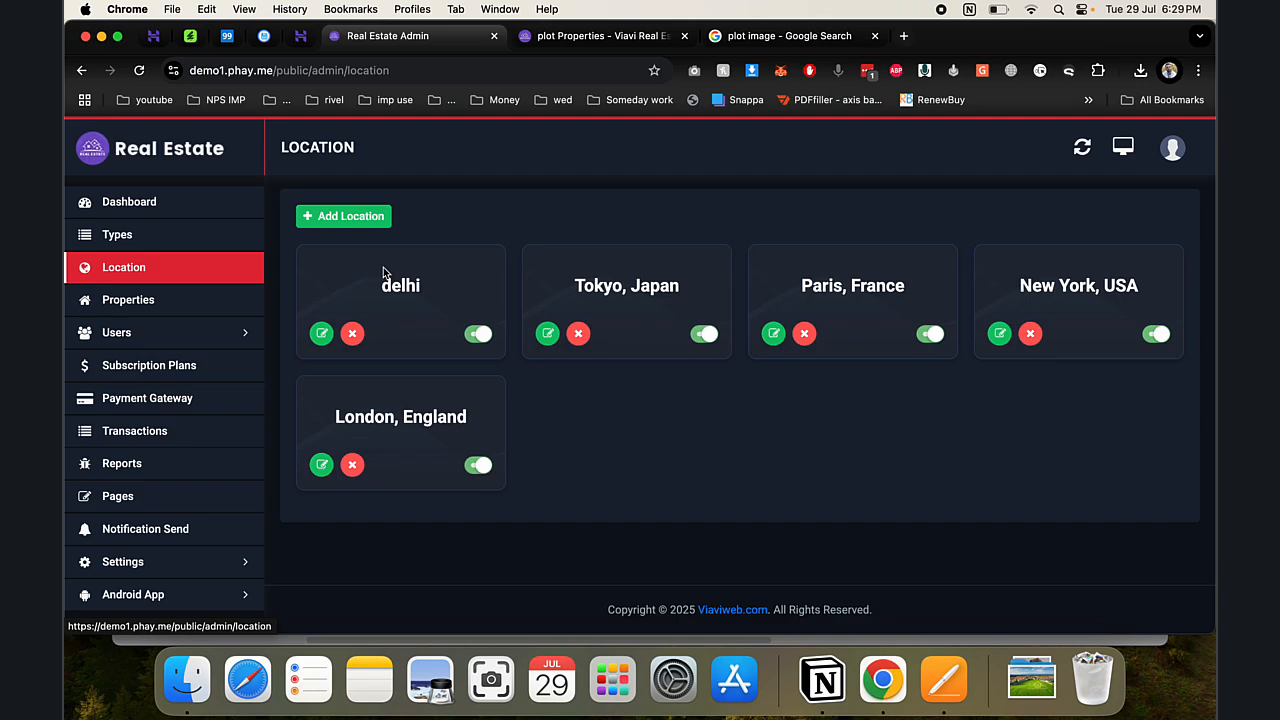
{"action": "left_click", "coordinate": [157, 300]}
{"action": "left_click", "coordinate": [340, 230]}
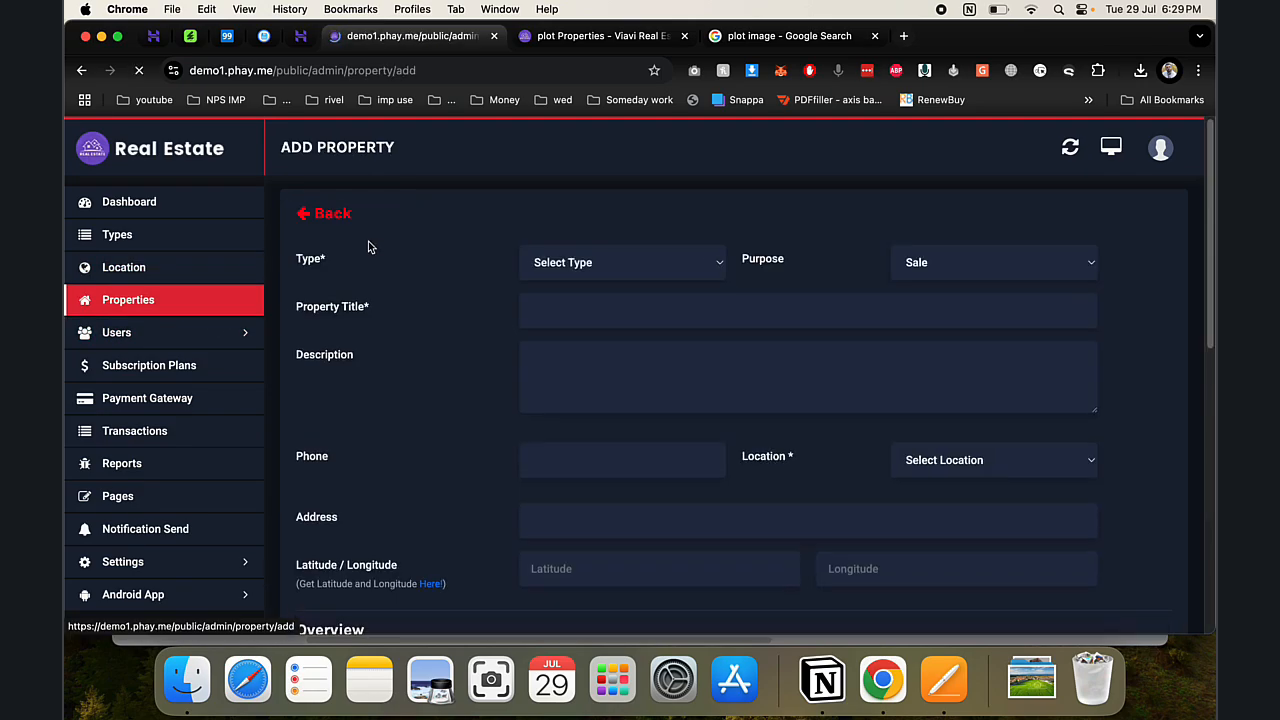
{"action": "left_click", "coordinate": [574, 276]}
{"action": "left_click", "coordinate": [572, 364]}
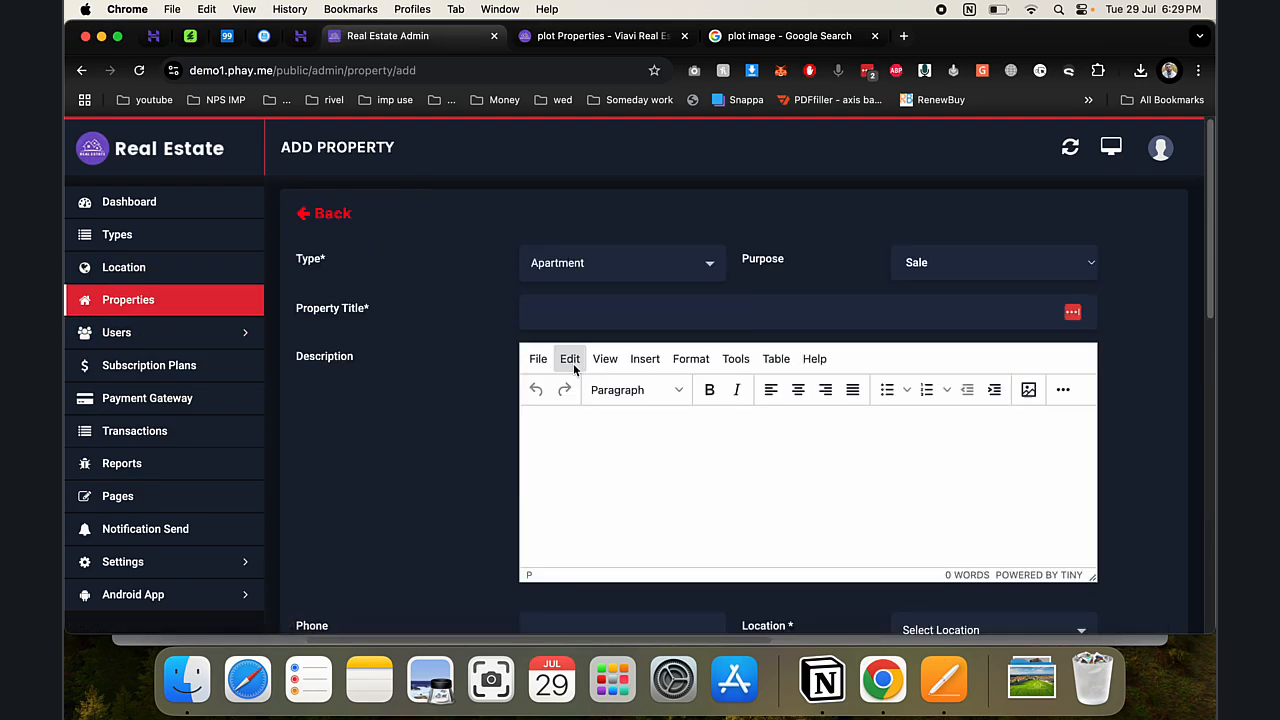
- Title the property 3bhk and paste the title into the description twice
{"action": "left_click", "coordinate": [563, 316]}
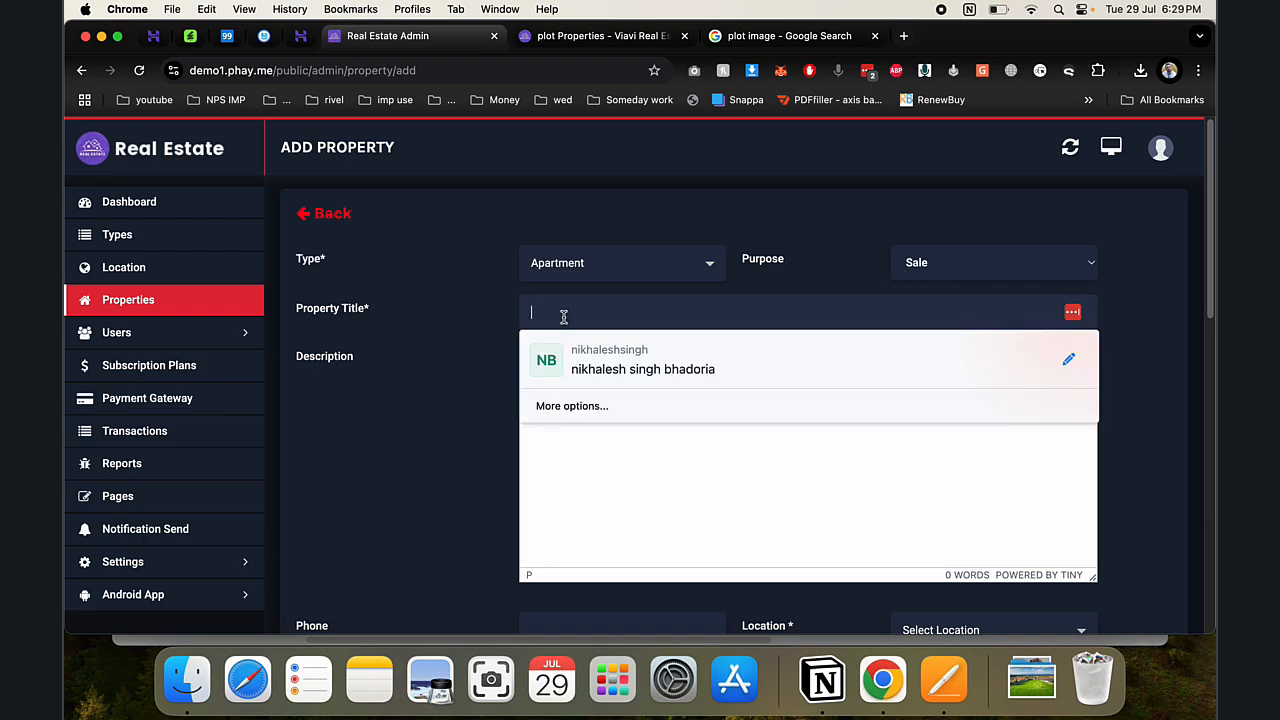
{"action": "type", "text": "3bh"}
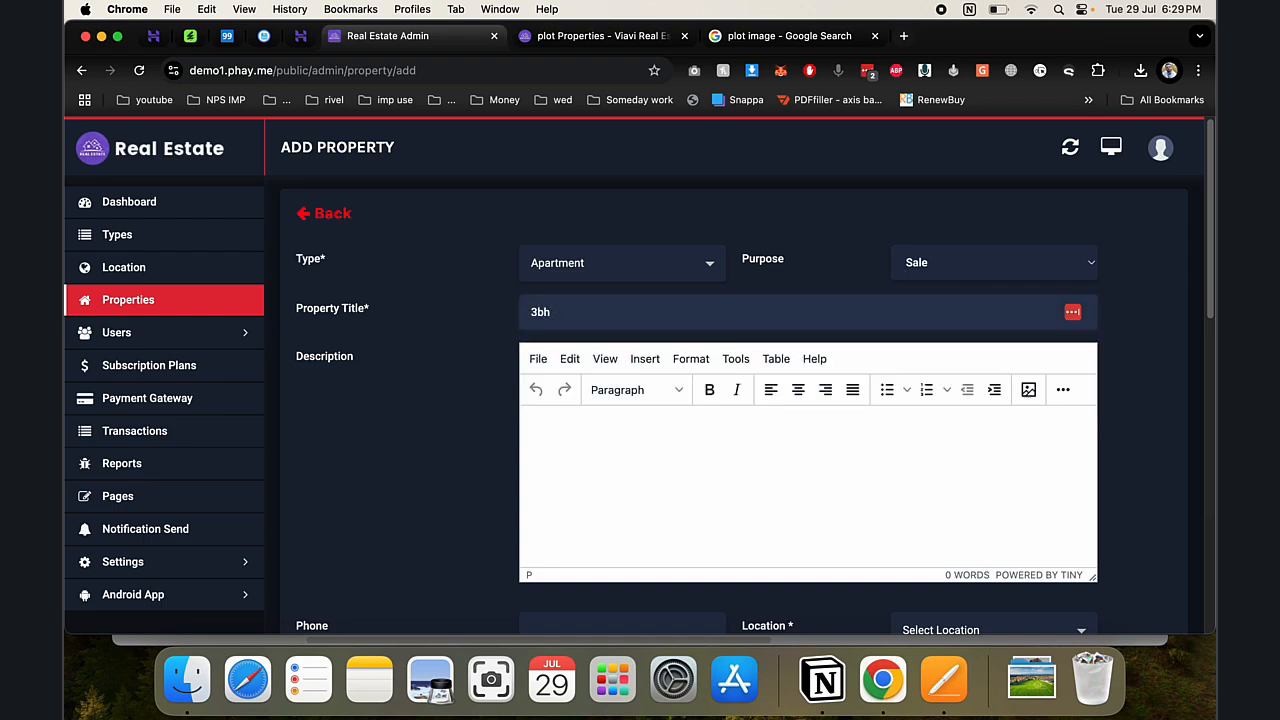
{"action": "key", "text": "super+a"}
{"action": "key", "text": "super+c"}
{"action": "left_click", "coordinate": [549, 445]}
{"action": "key", "text": "super+v"}
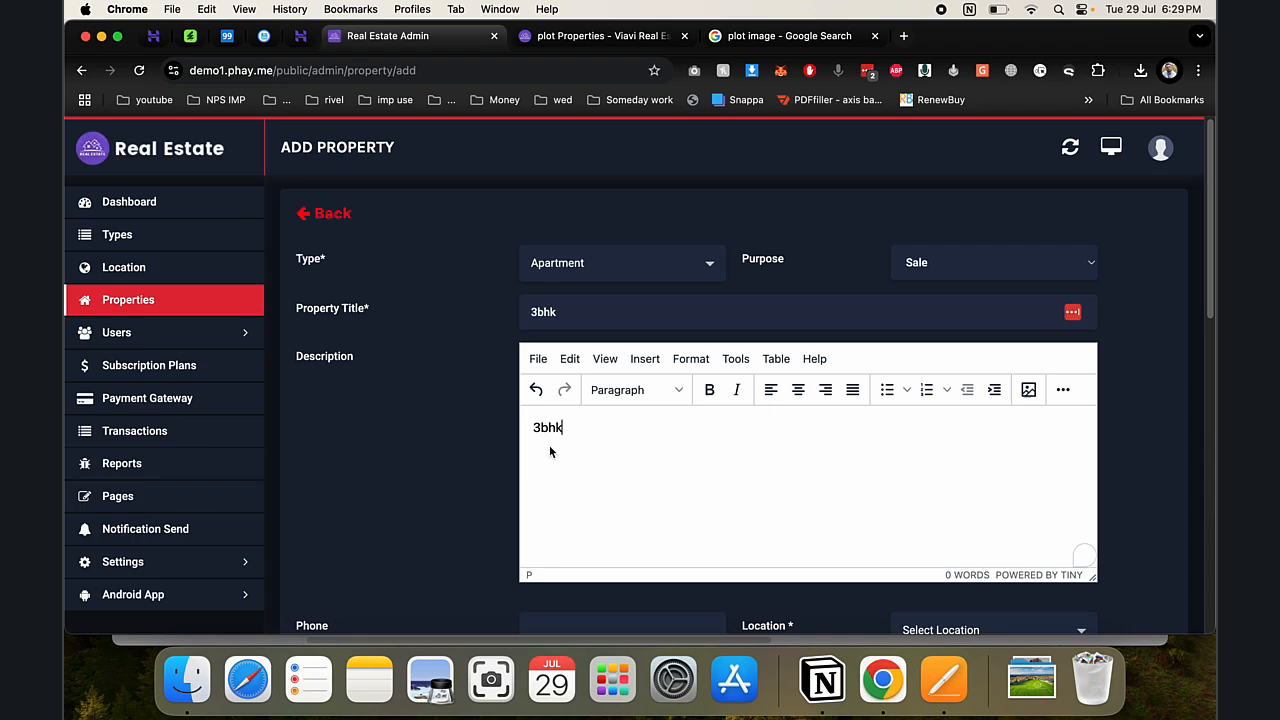
{"action": "key", "text": "super+v"}
{"action": "key", "text": "super+v"}
{"action": "key", "text": "super+v"}
{"action": "key", "text": "super+v"}
{"action": "key", "text": "super+v"}
{"action": "scroll", "coordinate": [557, 452], "scroll_direction": "down", "scroll_amount": 3}
- Fill in the contact phone number, location Tokyo, Japan, the address, and latitude/longitude
{"action": "left_click", "coordinate": [609, 488]}
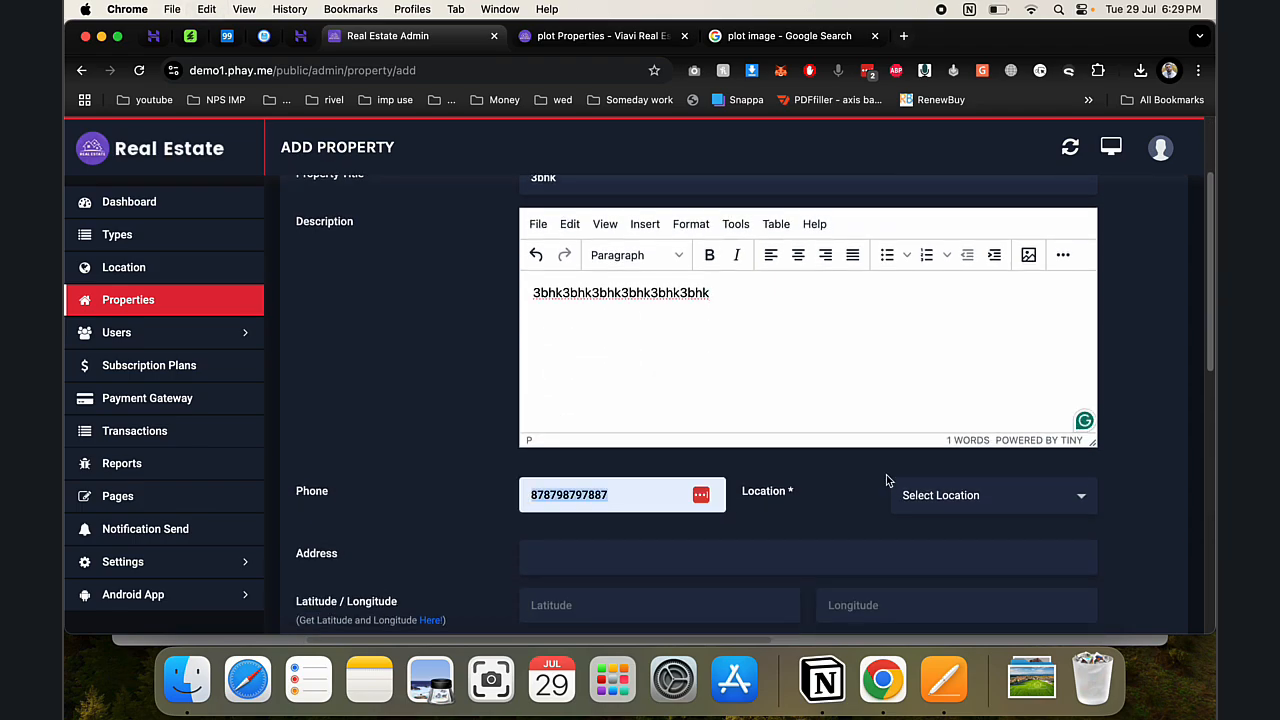
{"action": "left_click", "coordinate": [911, 490]}
{"action": "left_click", "coordinate": [930, 461]}
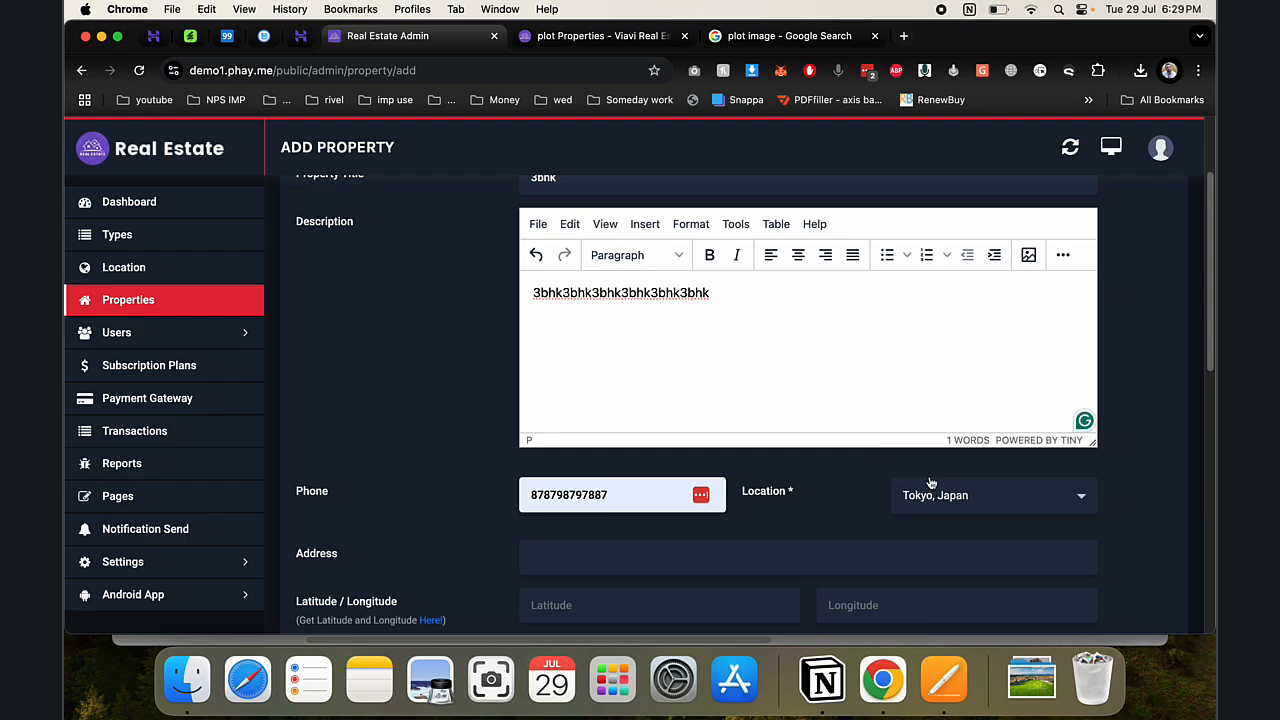
{"action": "scroll", "coordinate": [721, 476], "scroll_direction": "down", "scroll_amount": 3}
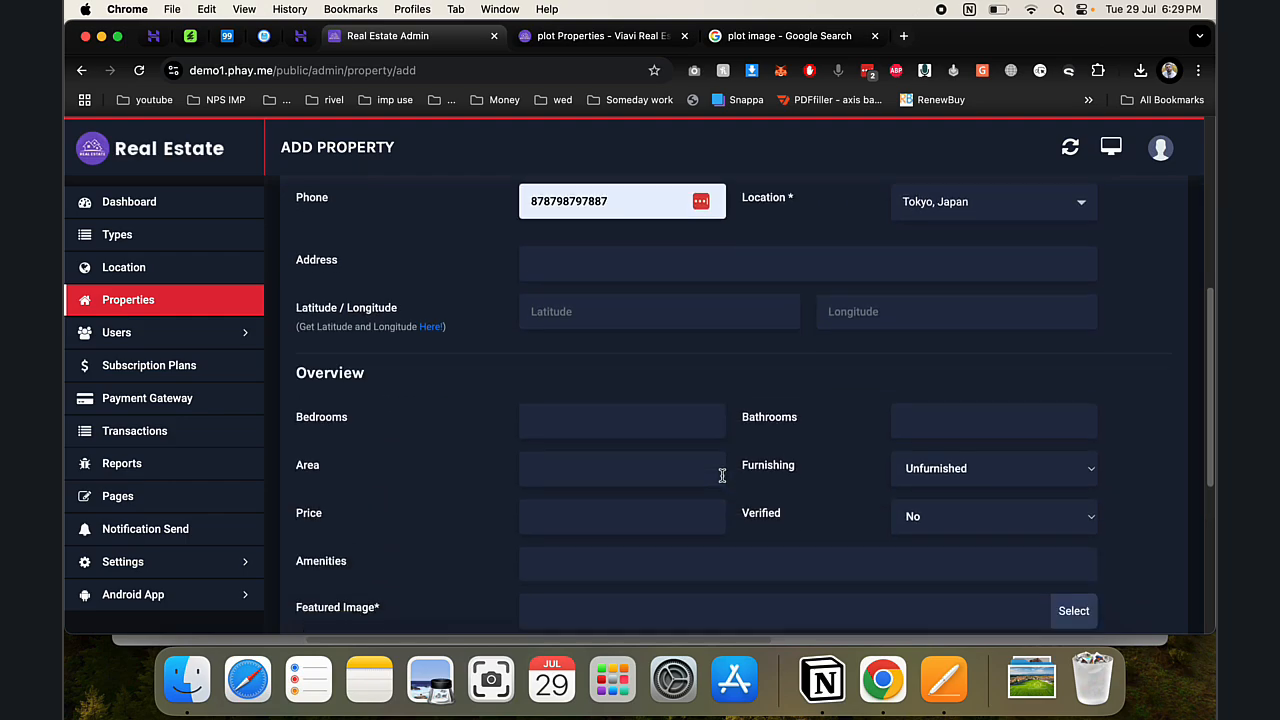
{"action": "left_click", "coordinate": [656, 277]}
{"action": "type", "text": "234213213"}
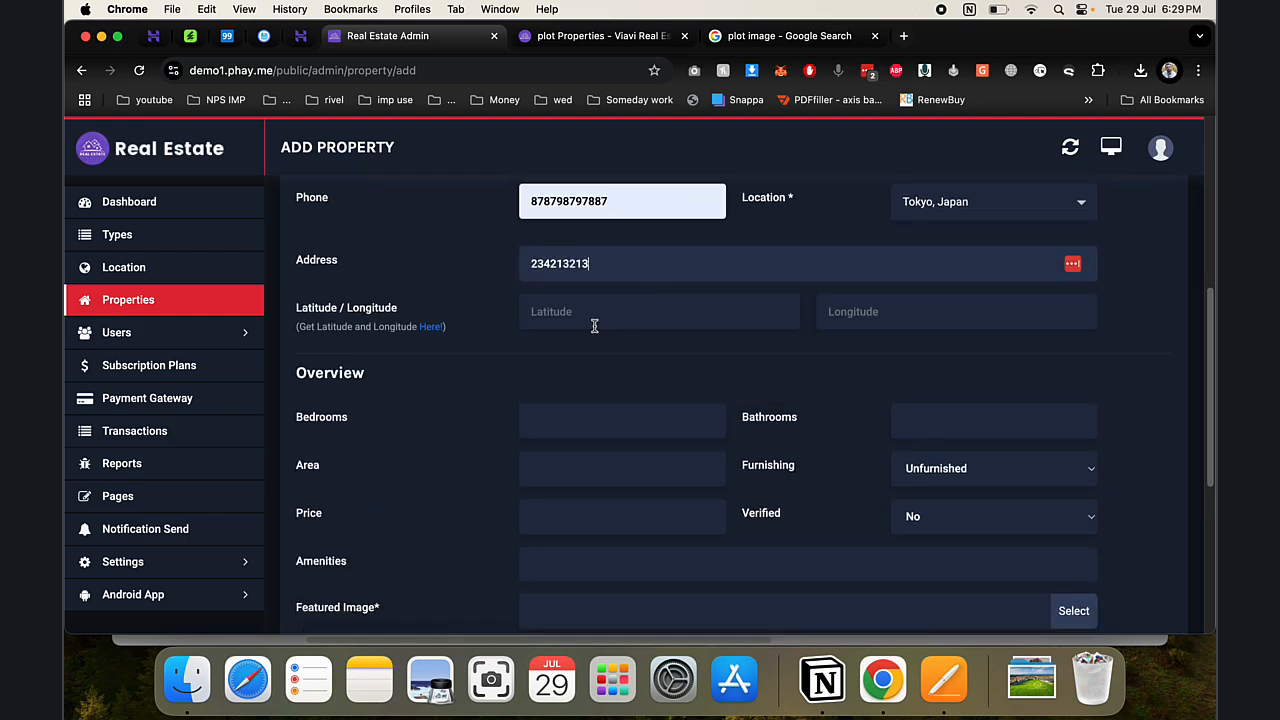
{"action": "left_click", "coordinate": [594, 325]}
{"action": "type", "text": "234234"}
{"action": "key", "text": "Tab"}
{"action": "type", "text": "234"}
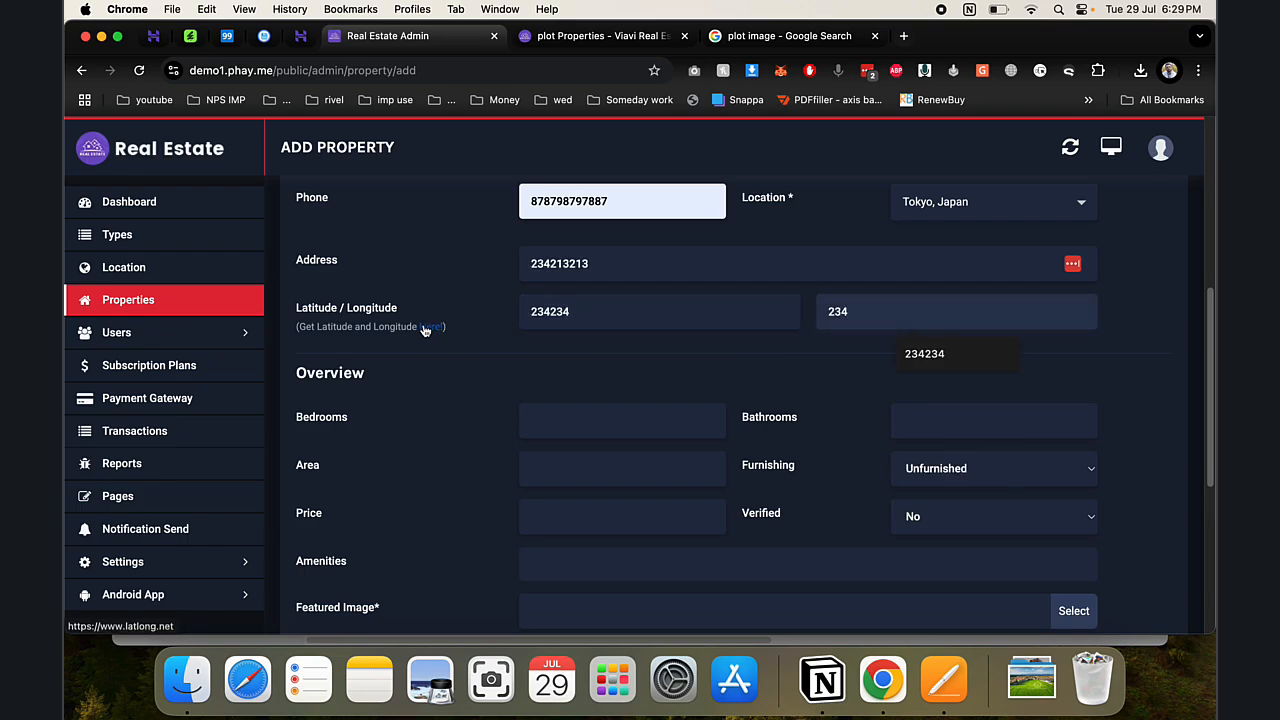
- Set 3 bedrooms, 3 bathrooms, area 1444, and mark the property Furnished
{"action": "left_click", "coordinate": [600, 422]}
{"action": "type", "text": "3"}
{"action": "left_click", "coordinate": [913, 418]}
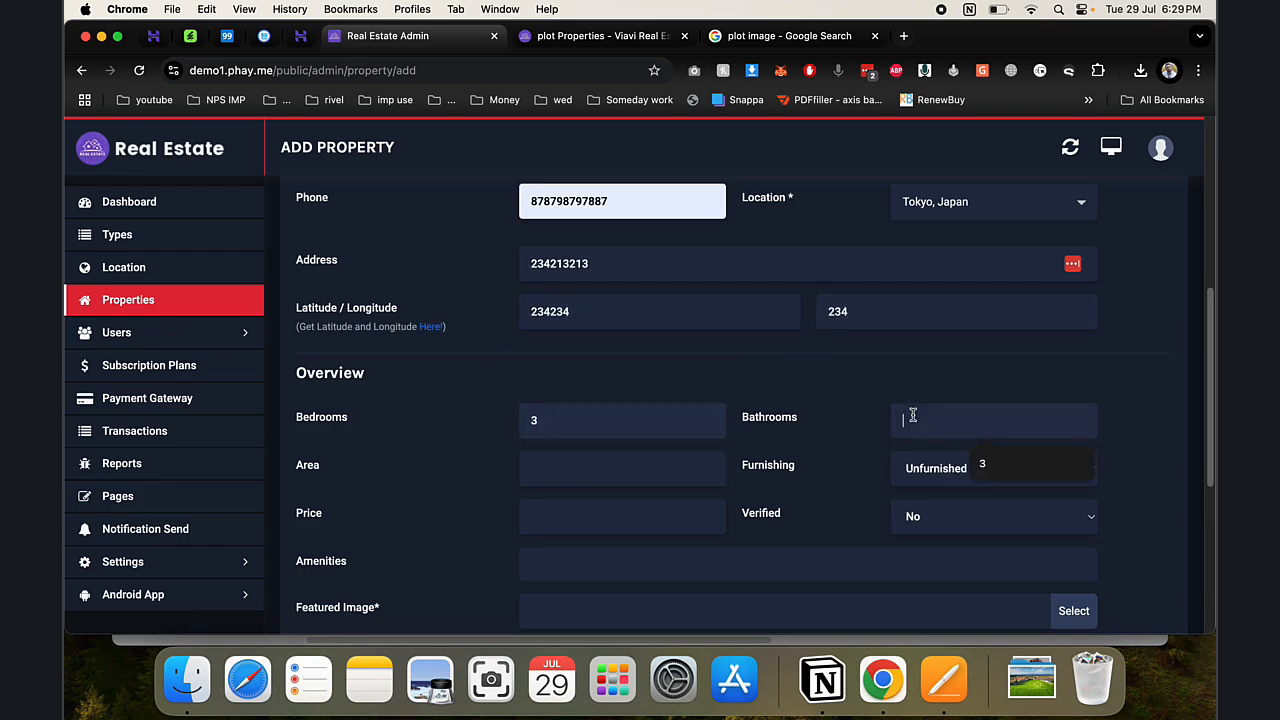
{"action": "type", "text": "3"}
{"action": "left_click", "coordinate": [580, 460]}
{"action": "type", "text": "1"}
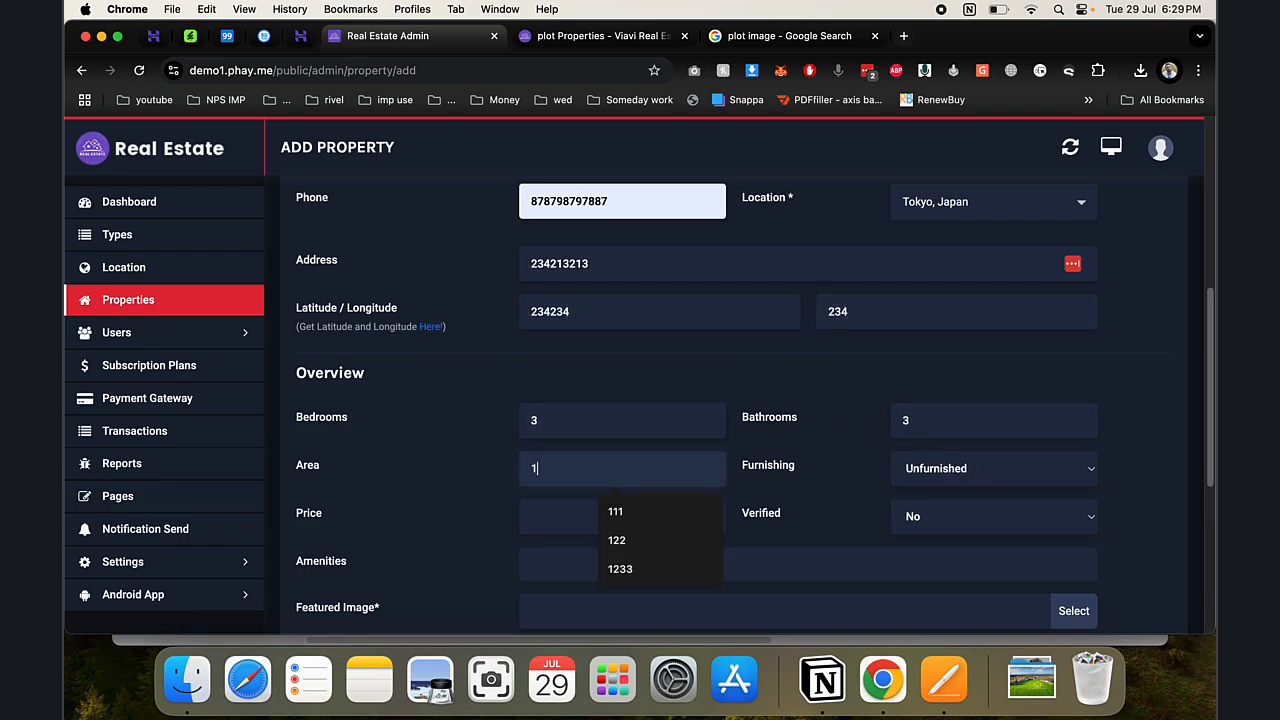
{"action": "type", "text": "444"}
{"action": "left_click", "coordinate": [937, 477]}
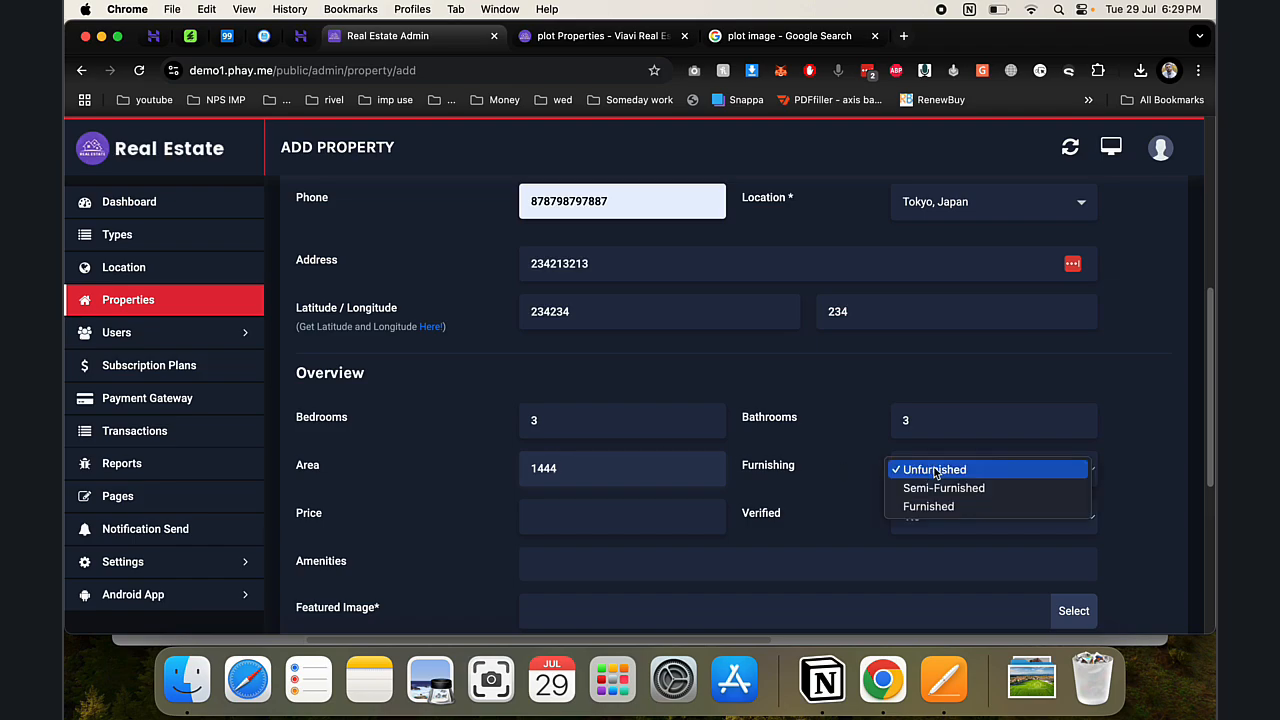
{"action": "left_click", "coordinate": [933, 506]}
{"action": "scroll", "coordinate": [766, 509], "scroll_direction": "down", "scroll_amount": 3}
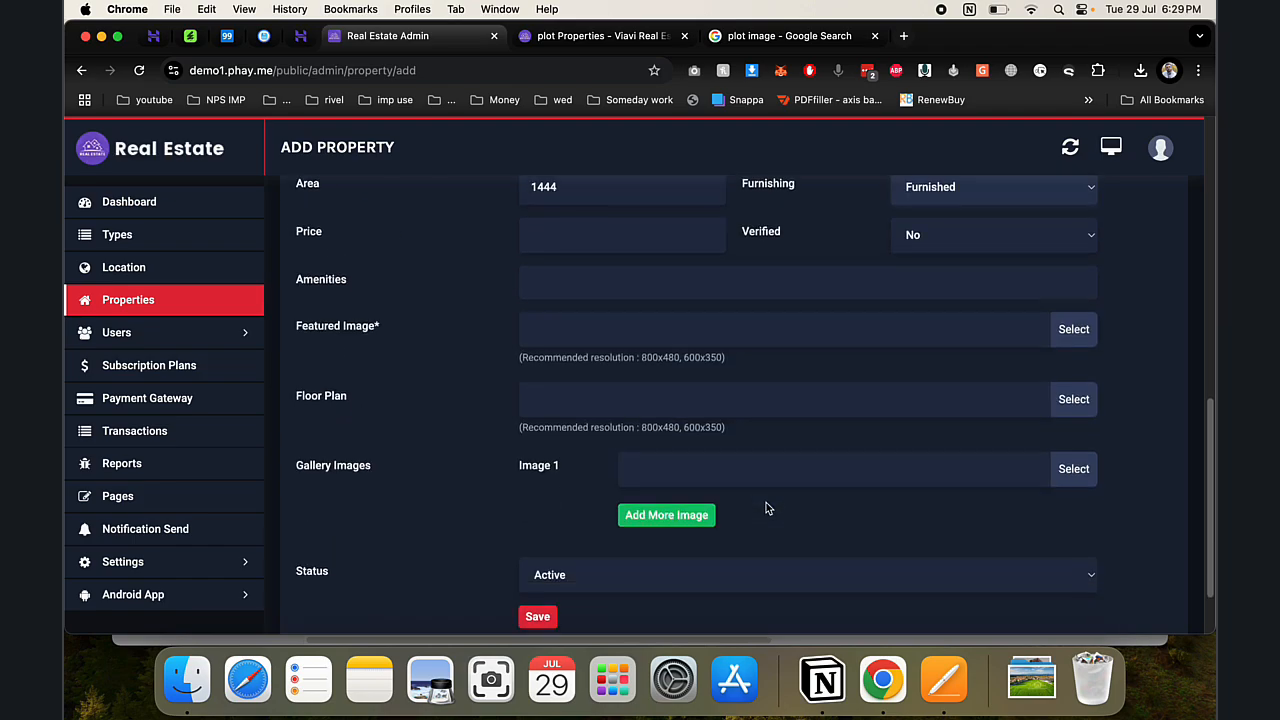
- Set the price to 2000000 and mark the property as Verified
{"action": "left_click", "coordinate": [578, 247]}
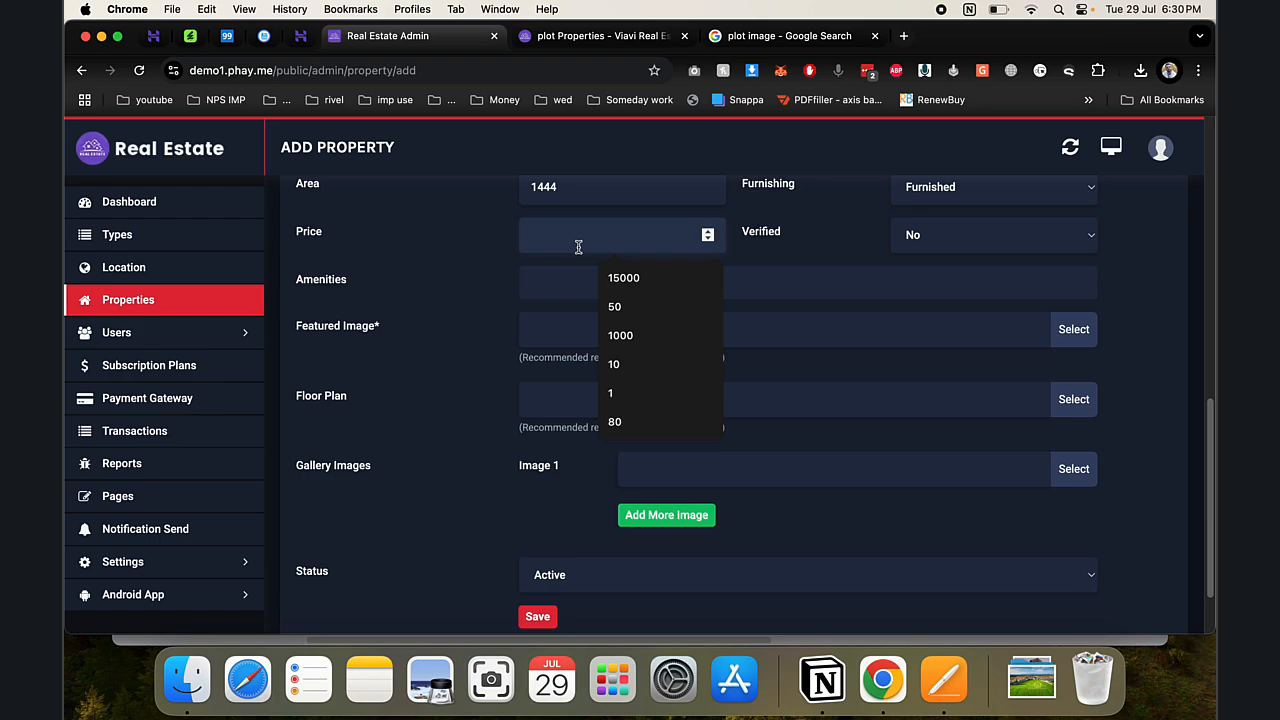
{"action": "type", "text": "2000000"}
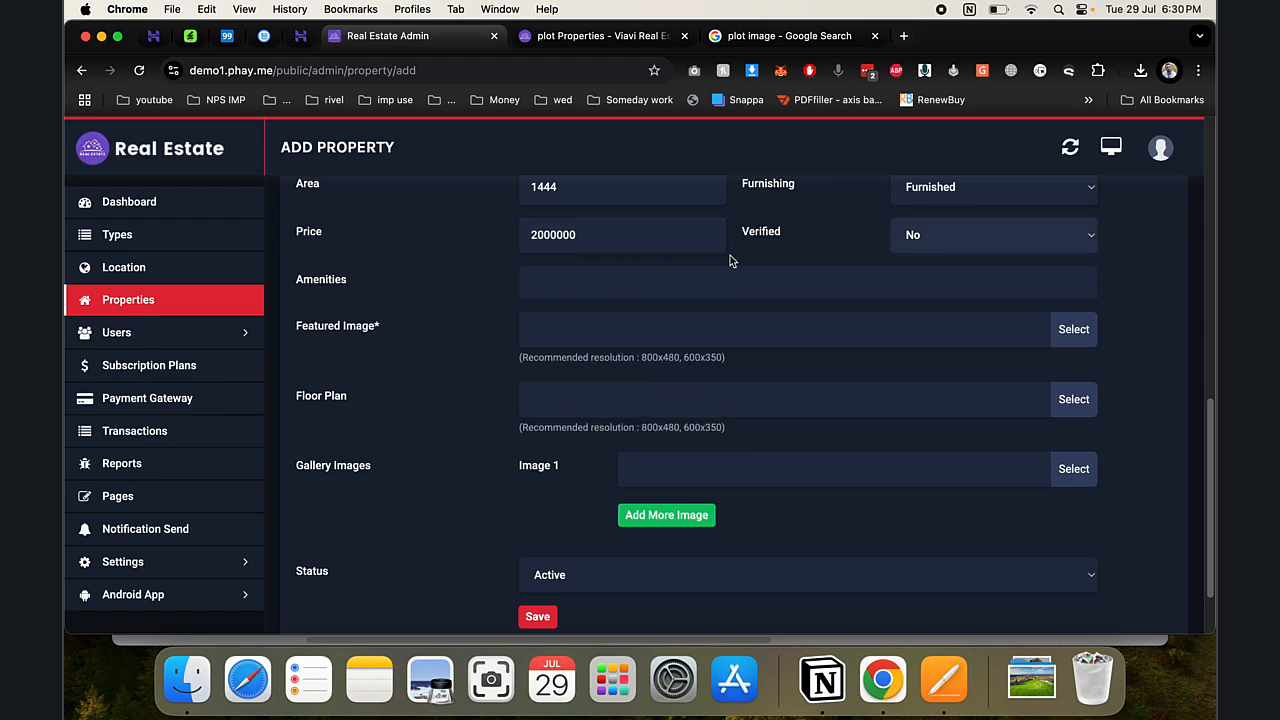
{"action": "left_click", "coordinate": [928, 246]}
{"action": "left_click", "coordinate": [940, 255]}
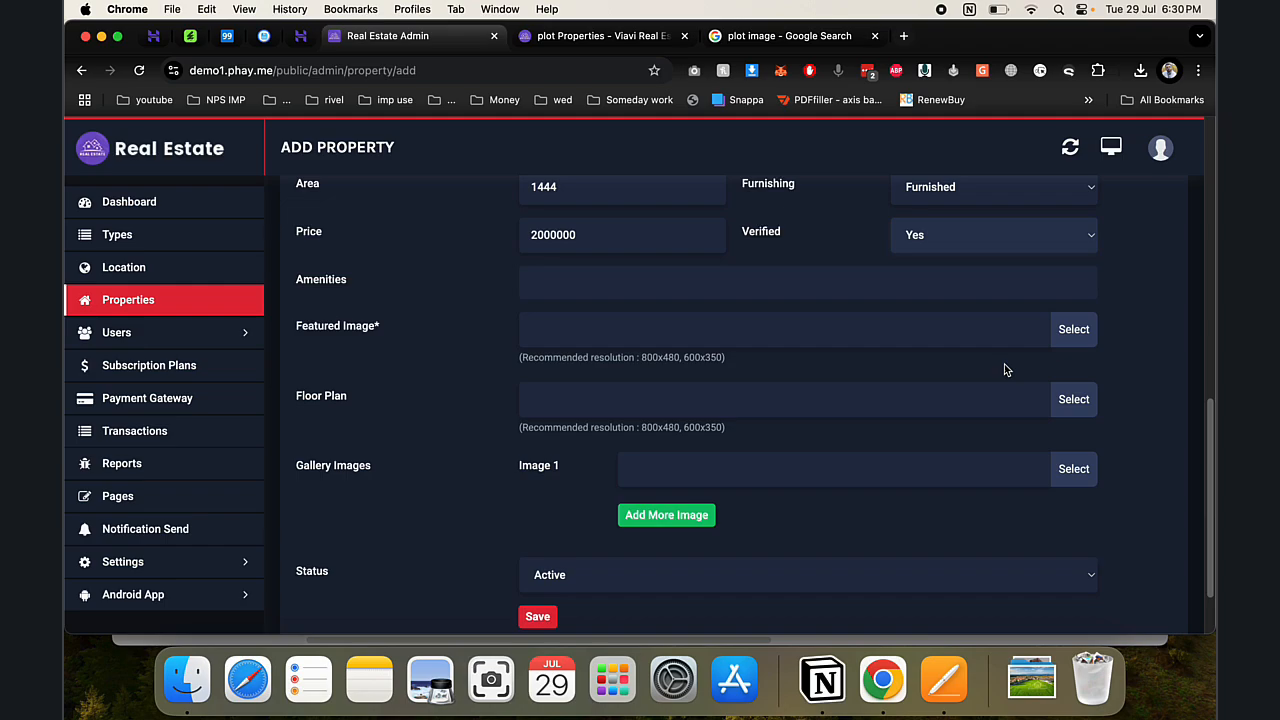
- Open the featured-image file browser, then search Google Images for '3bhk'
{"action": "left_click", "coordinate": [1066, 331]}
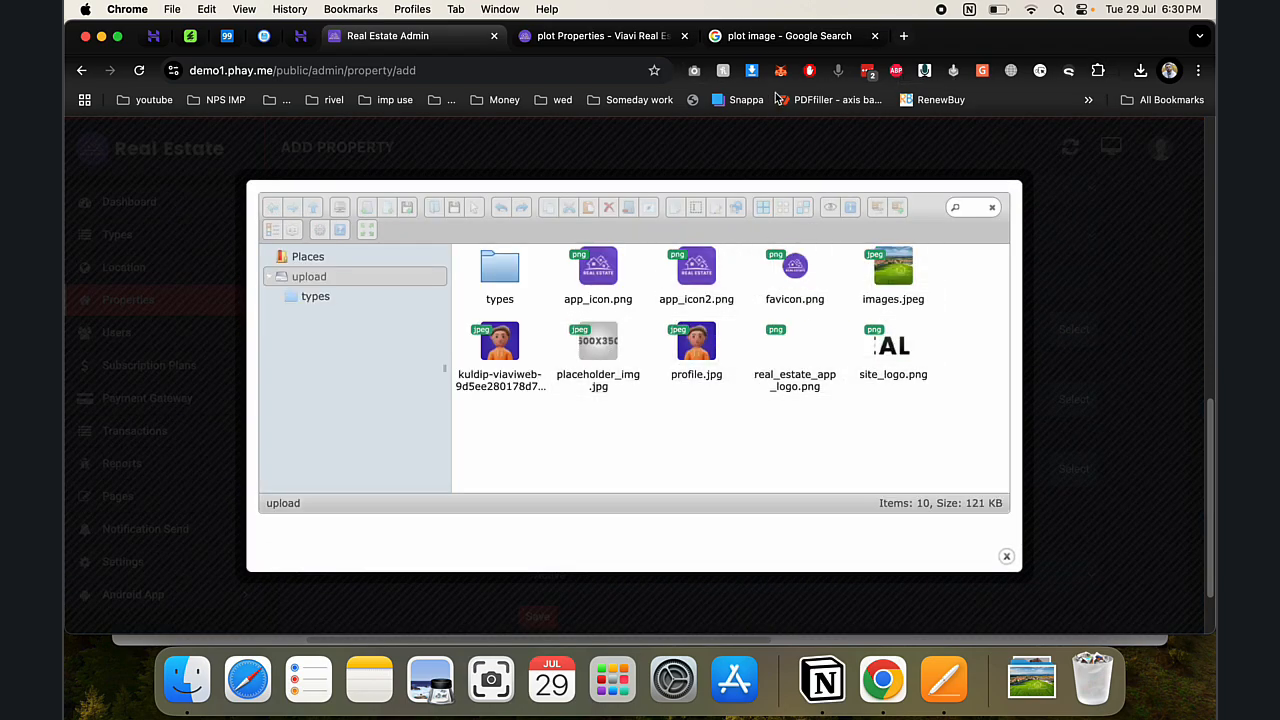
{"action": "left_click", "coordinate": [785, 36]}
{"action": "key", "text": "super+a"}
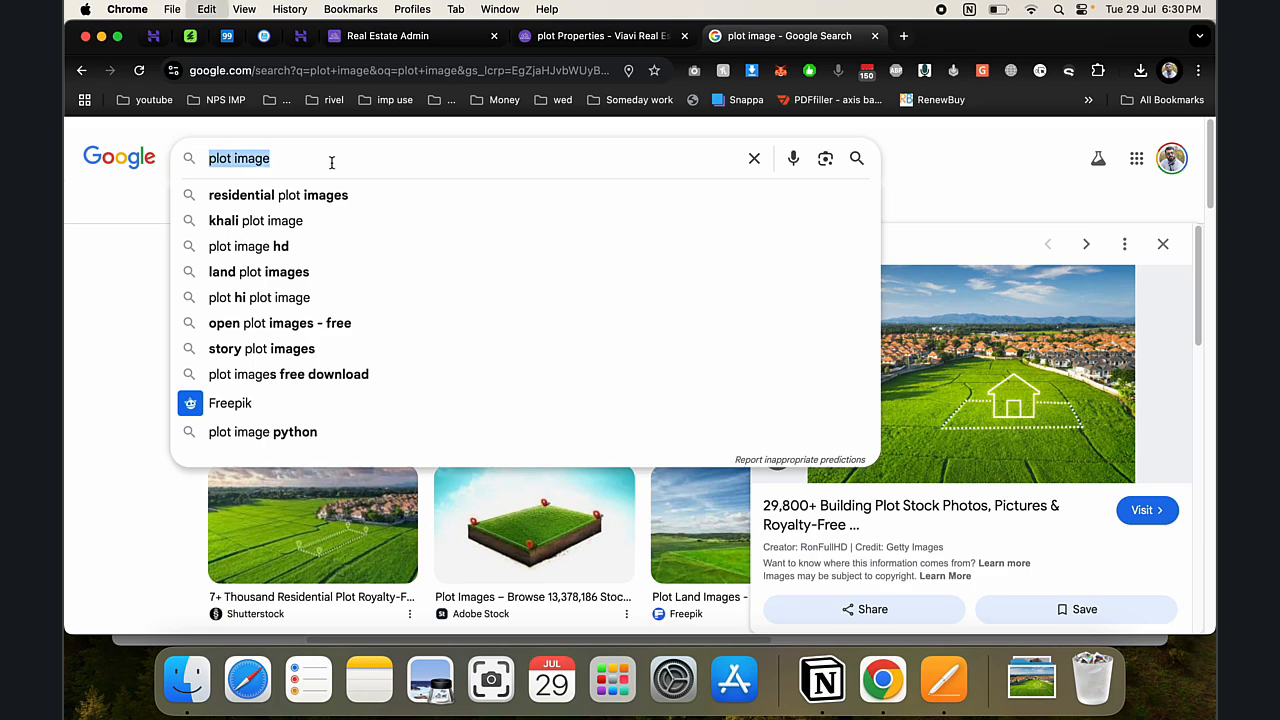
{"action": "type", "text": "3bhk"}
{"action": "key", "text": "Return"}
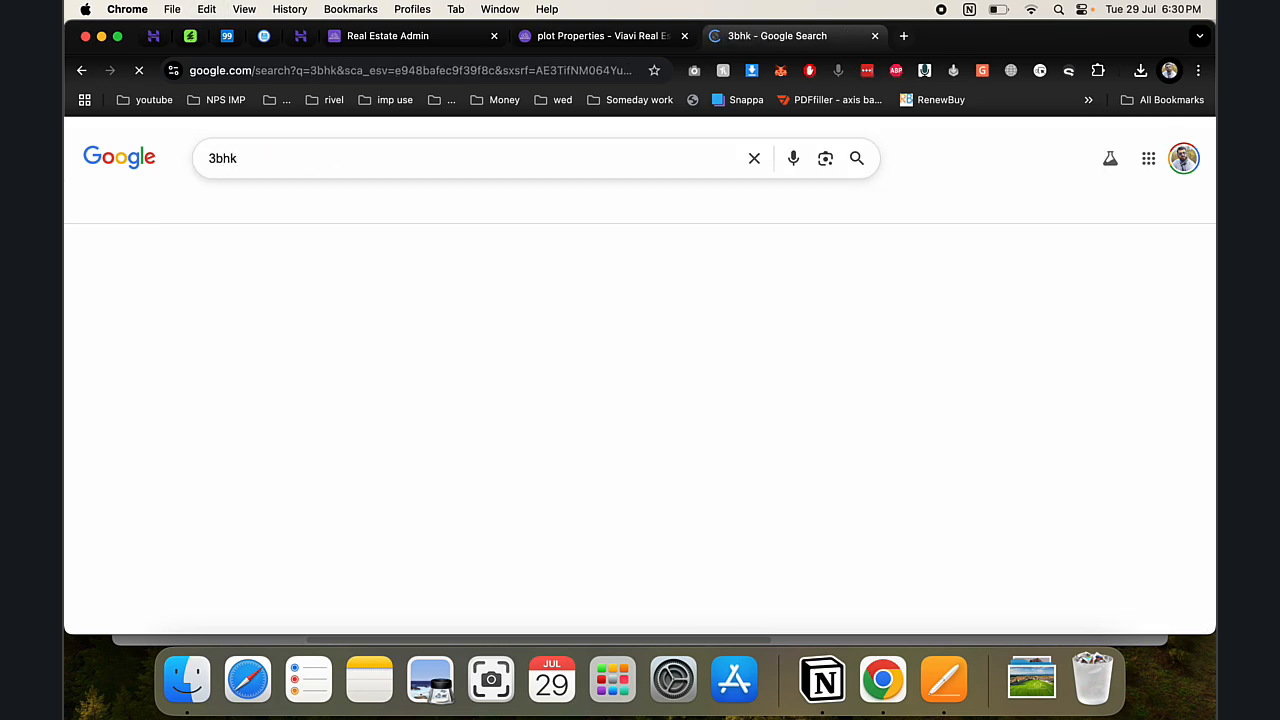
{"action": "left_click", "coordinate": [340, 206]}
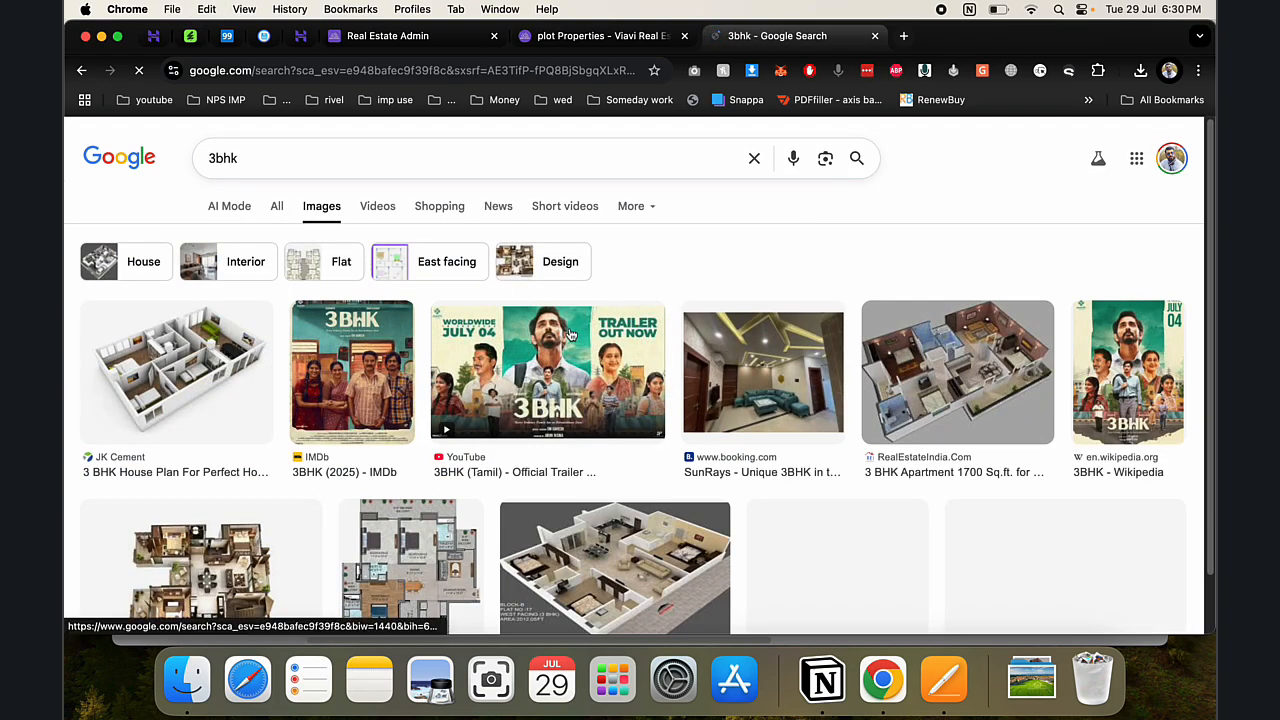
- Save the RealEstateIndia 3 BHK apartment floor-plan image to the computer
{"action": "left_click", "coordinate": [963, 383]}
{"action": "right_click", "coordinate": [899, 290]}
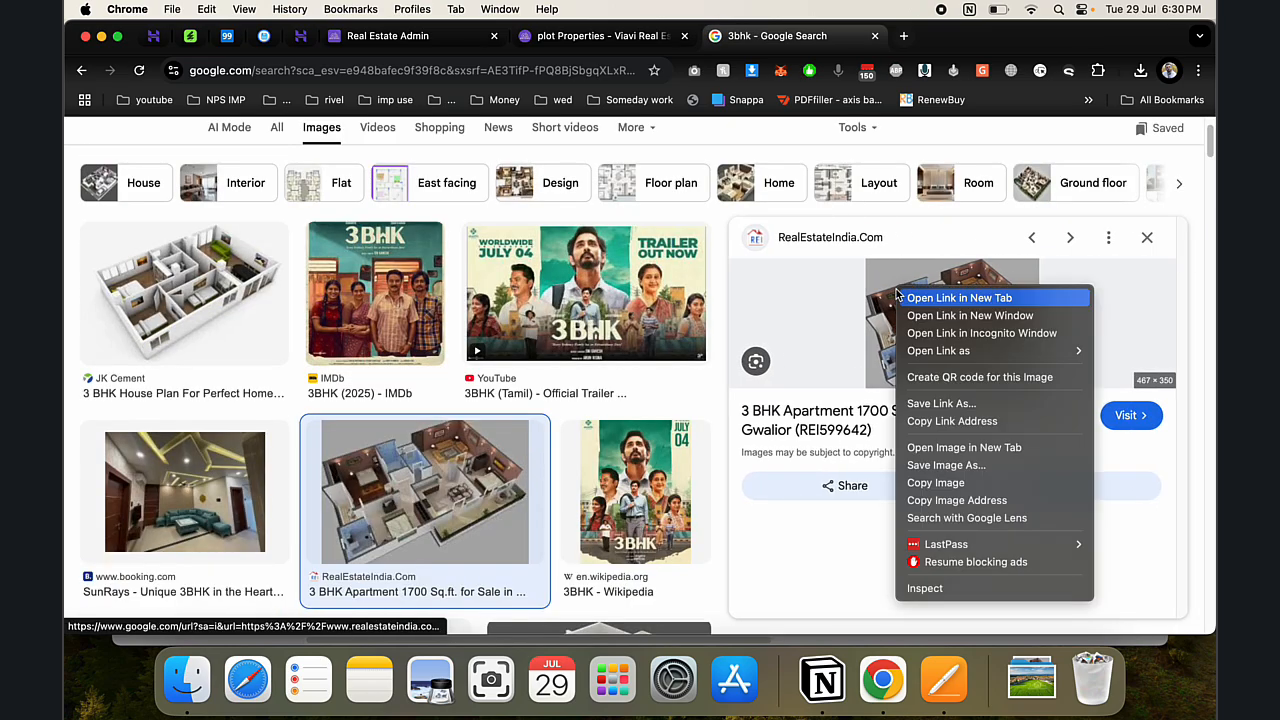
{"action": "left_click", "coordinate": [943, 466]}
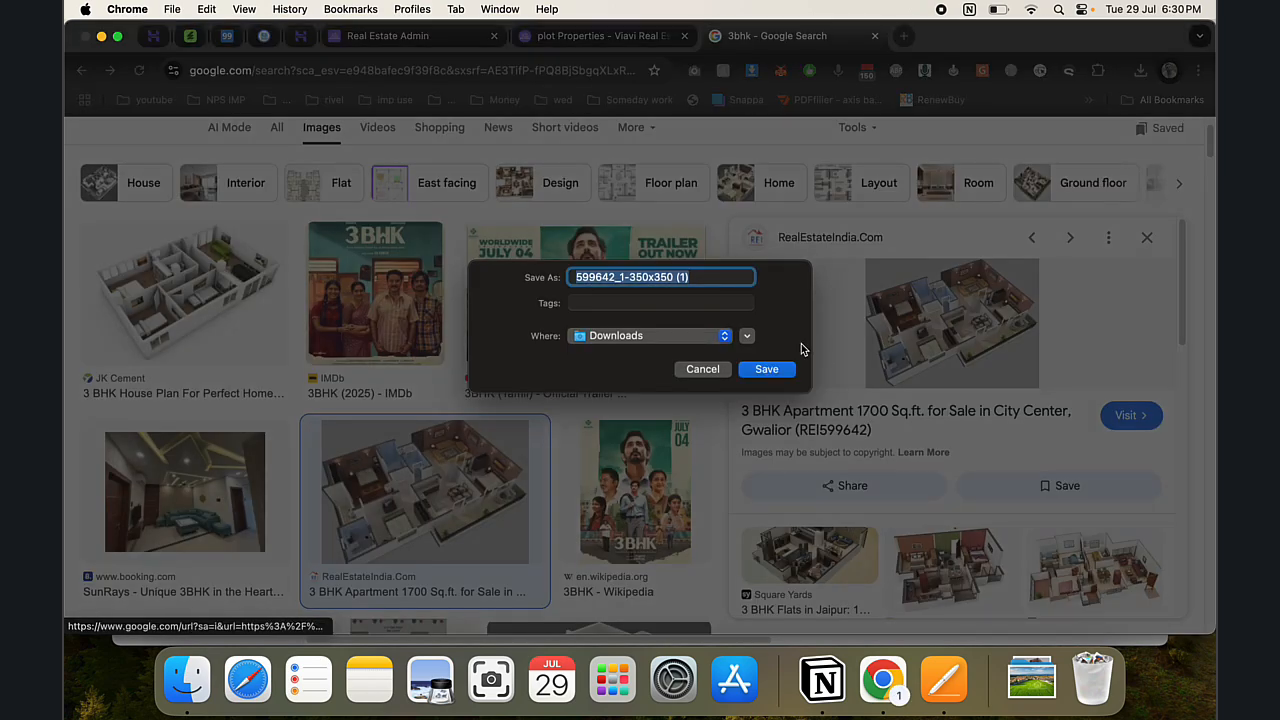
{"action": "left_click", "coordinate": [766, 369]}
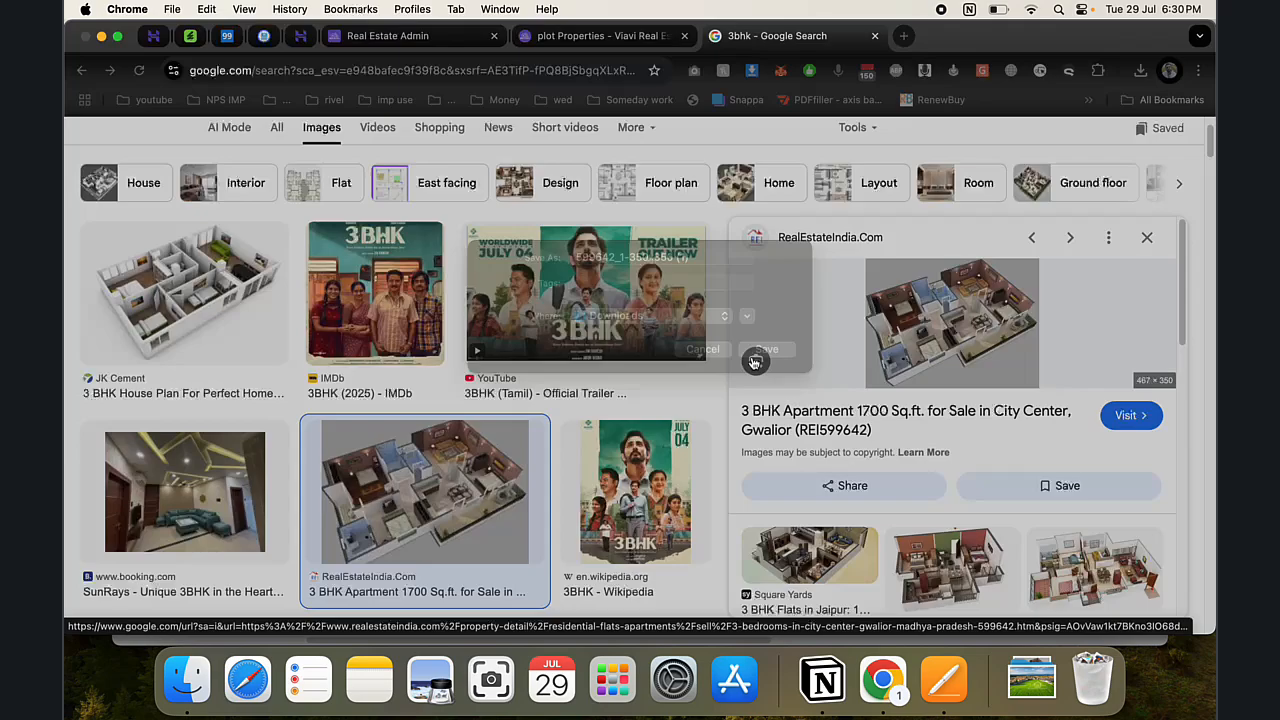
- Upload the downloaded floor-plan image, set it as the featured image, and save the 3bhk listing
{"action": "left_click", "coordinate": [660, 36]}
{"action": "left_click", "coordinate": [417, 30]}
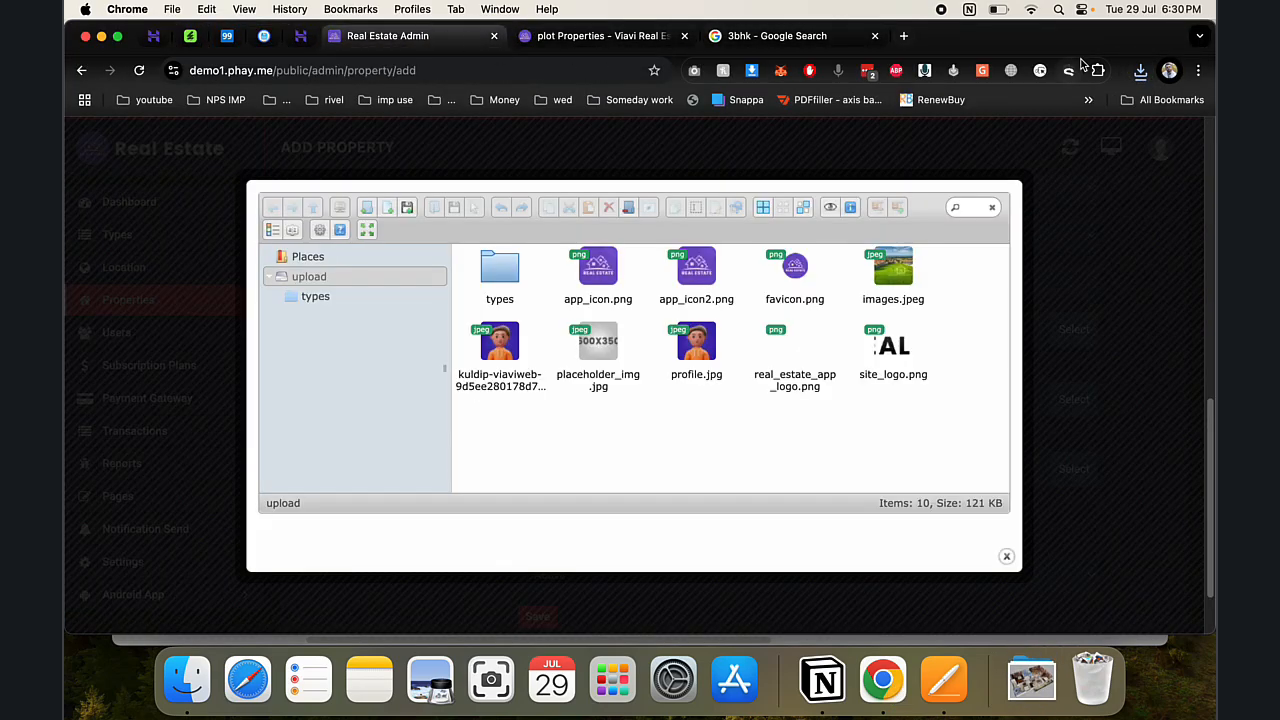
{"action": "left_click", "coordinate": [1140, 70]}
{"action": "left_click_drag", "start_coordinate": [1000, 143], "coordinate": [728, 300]}
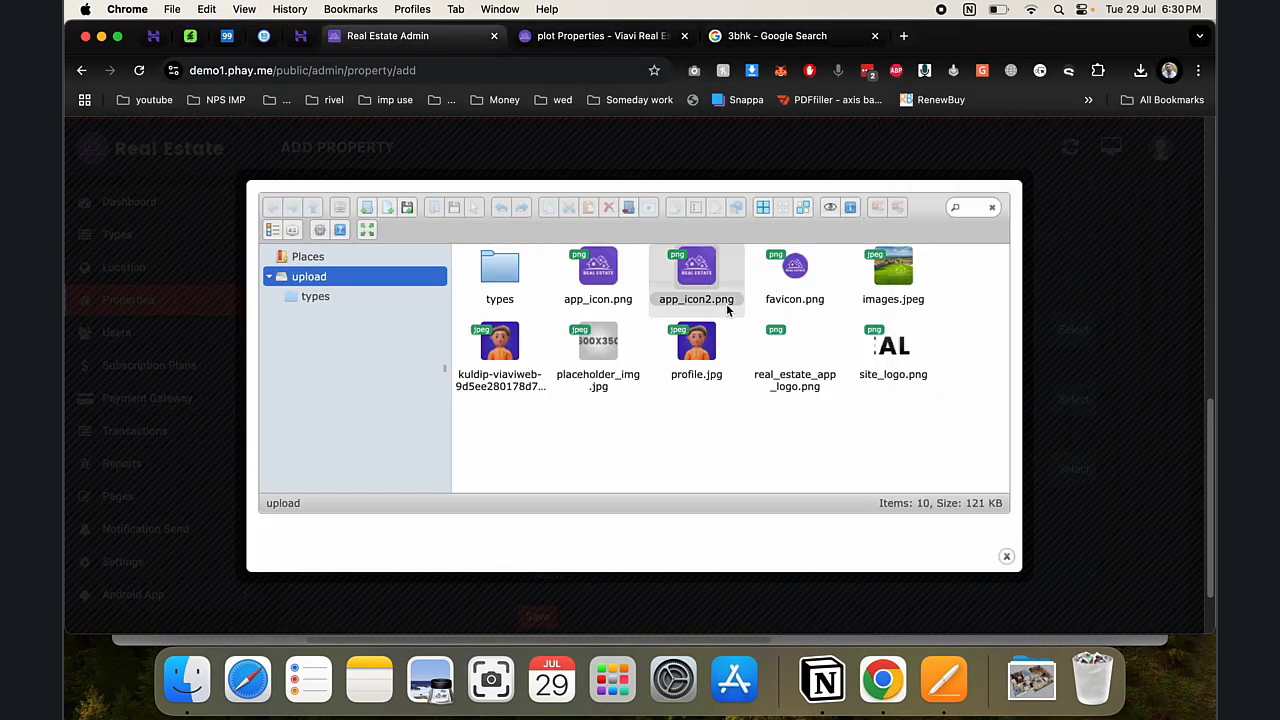
{"action": "double_click", "coordinate": [605, 292]}
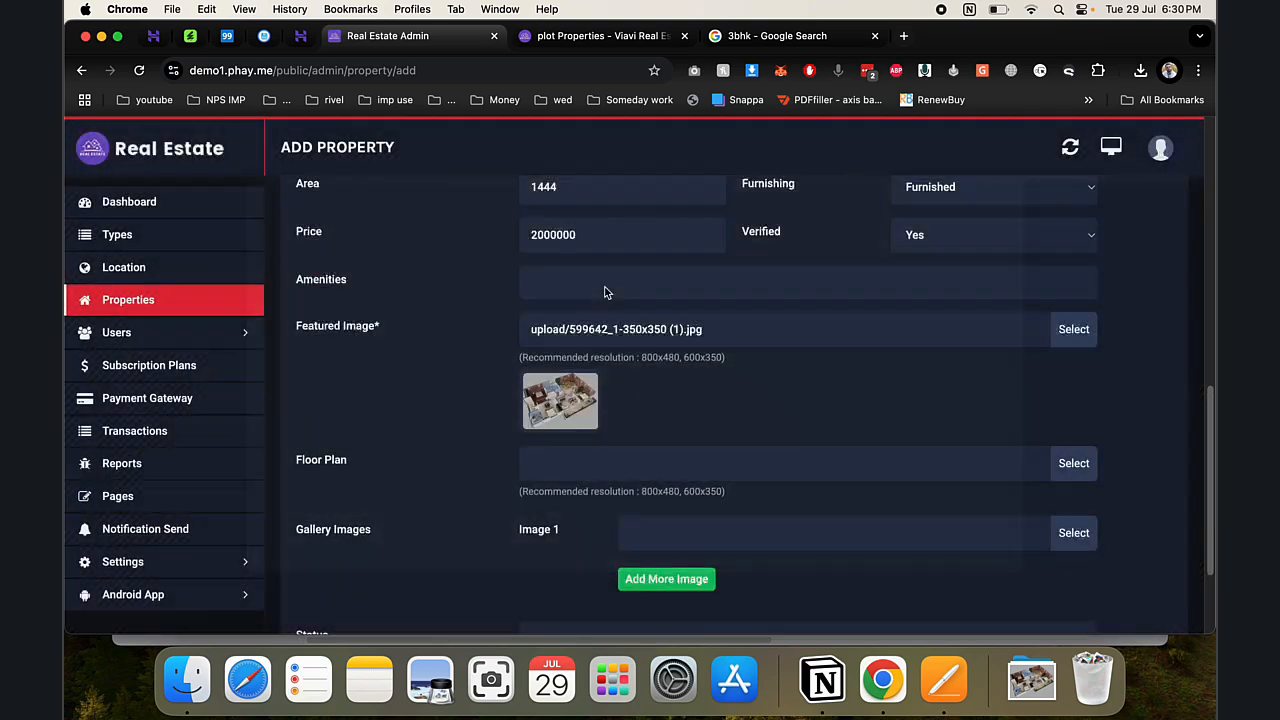
{"action": "scroll", "coordinate": [652, 414], "scroll_direction": "down", "scroll_amount": 3}
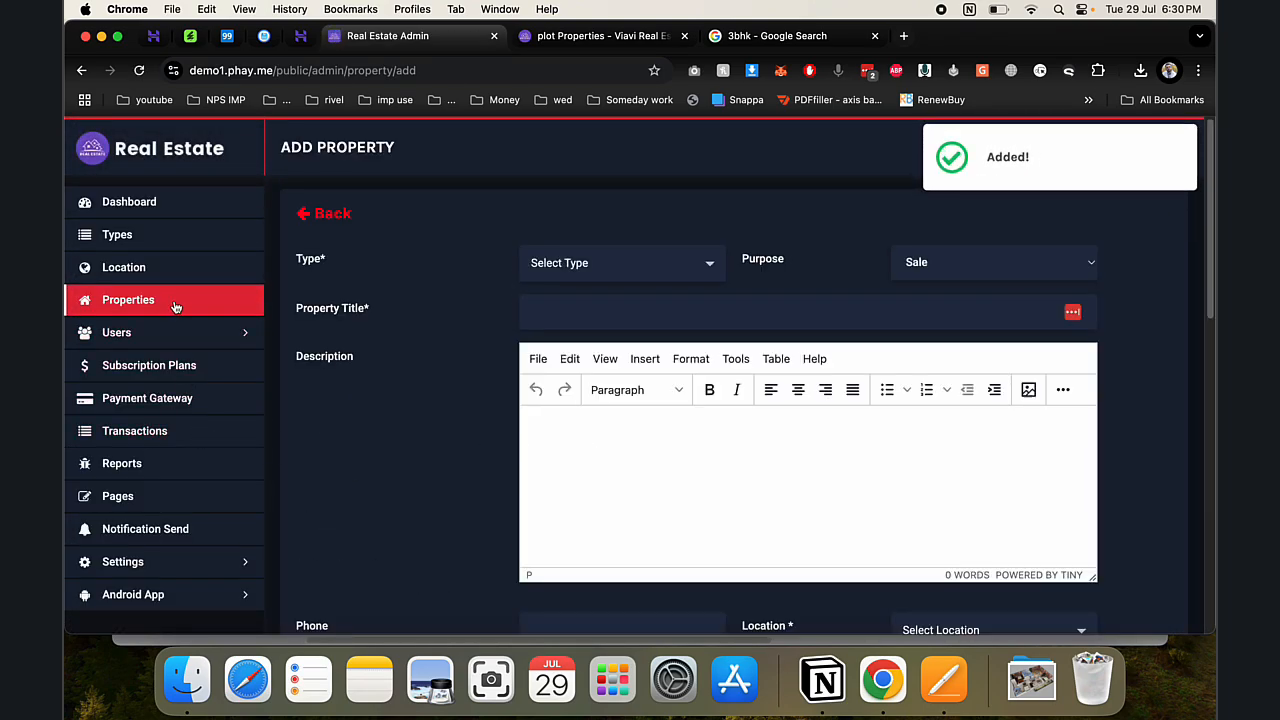
{"action": "left_click", "coordinate": [175, 303]}
- Review Users and the Free, Basic, Premium and Platinum plans, then start adding a plan
{"action": "left_click", "coordinate": [160, 333]}
{"action": "left_click", "coordinate": [148, 365]}
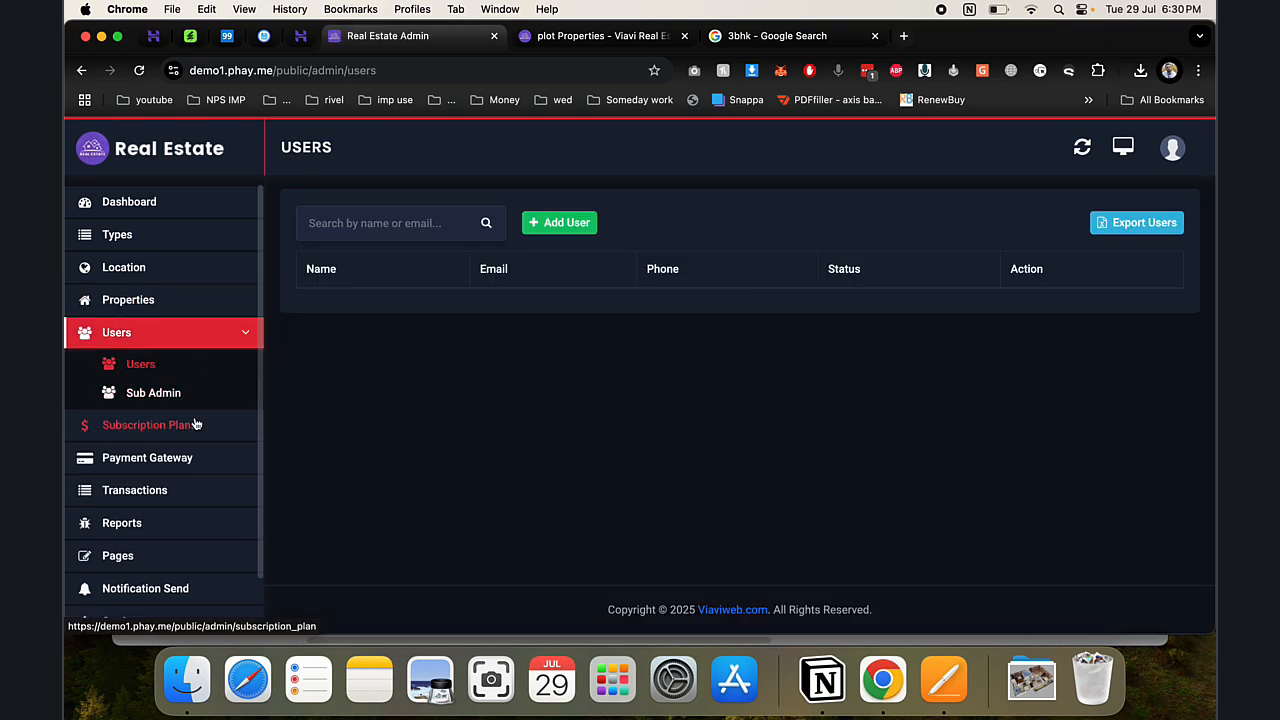
{"action": "left_click", "coordinate": [230, 424]}
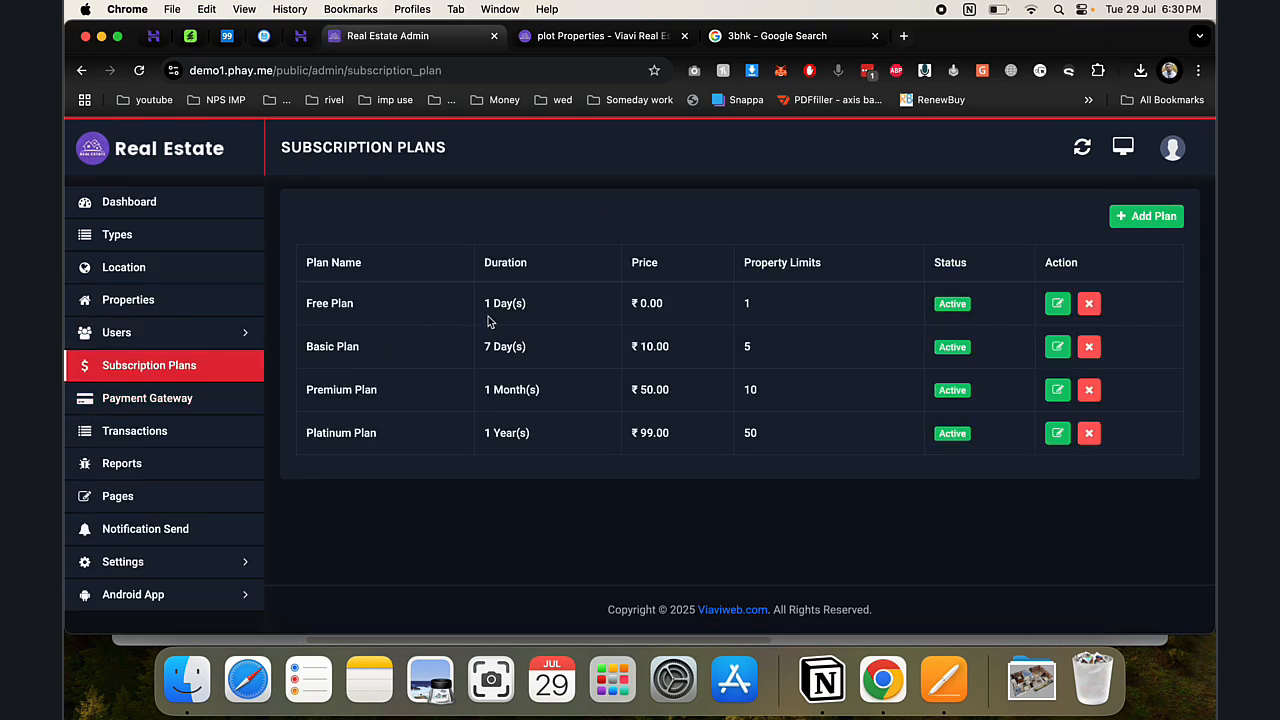
{"action": "left_click_drag", "start_coordinate": [362, 308], "coordinate": [856, 447]}
{"action": "left_click", "coordinate": [658, 368]}
{"action": "left_click_drag", "start_coordinate": [637, 345], "coordinate": [656, 427]}
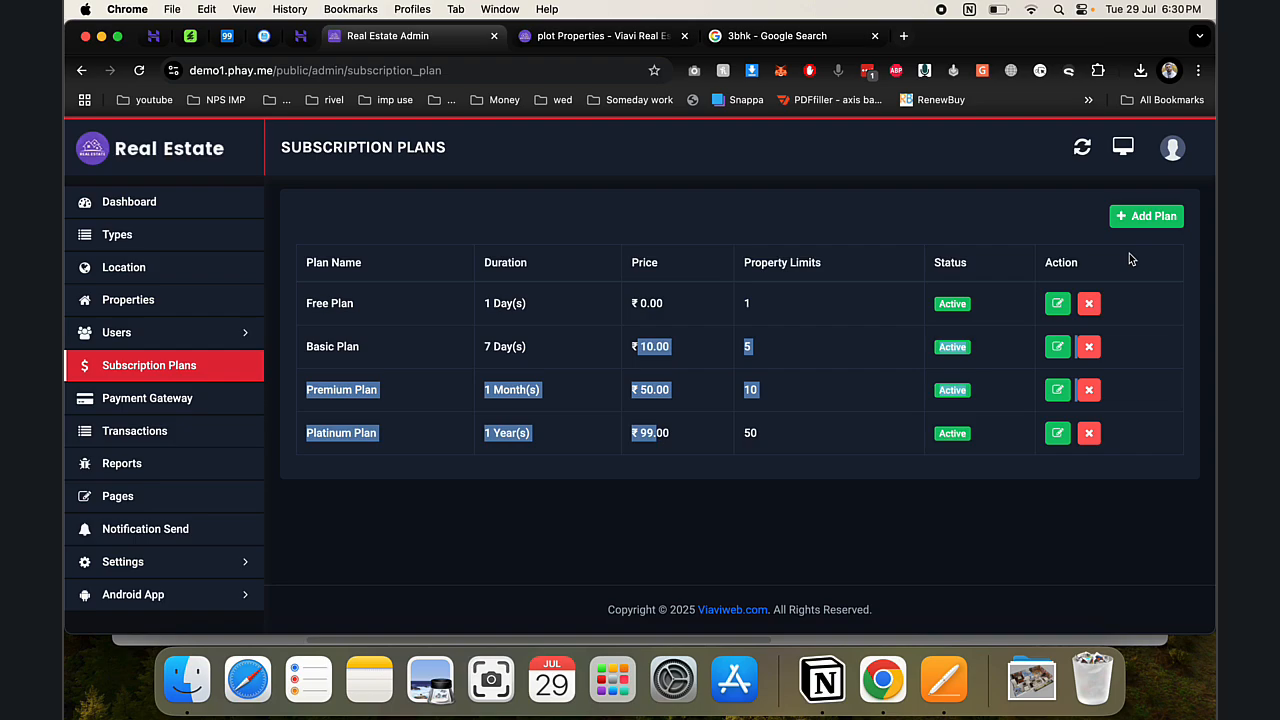
{"action": "left_click", "coordinate": [1140, 218]}
- Create the silver plan: 365 days, price 3000, 300-property limit
{"action": "left_click", "coordinate": [517, 263]}
{"action": "type", "text": "silver"}
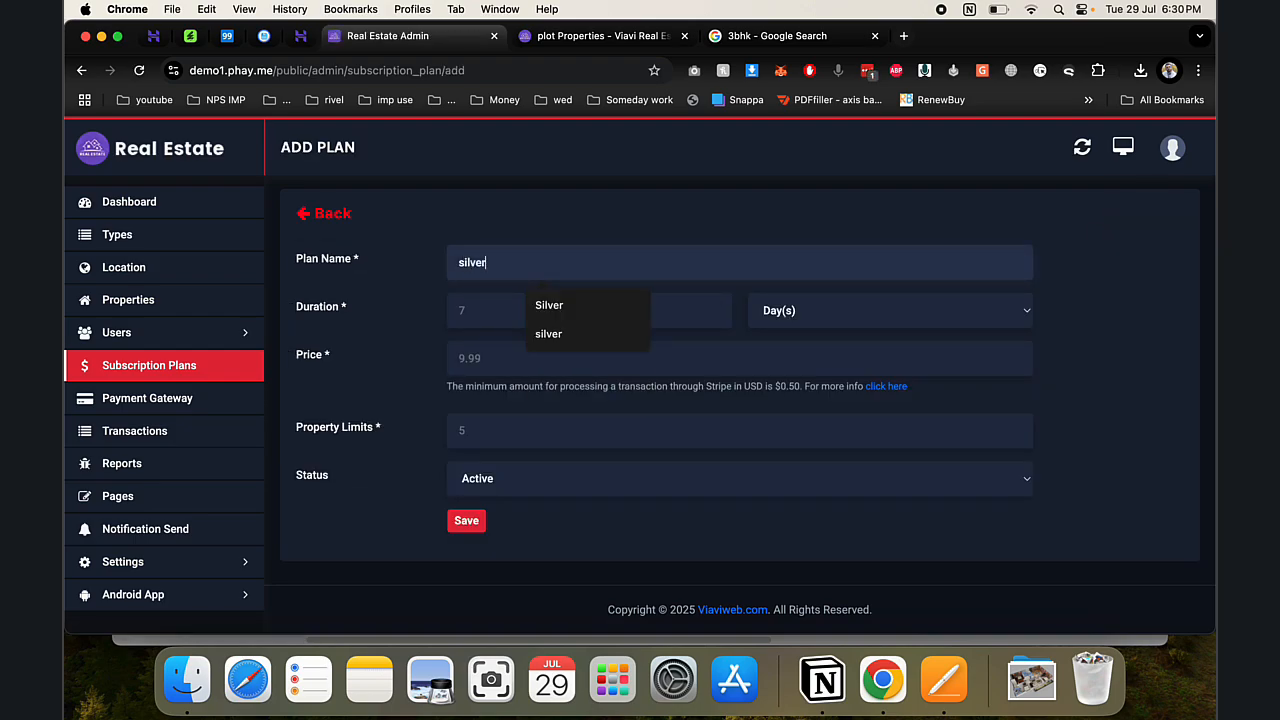
{"action": "key", "text": "Tab"}
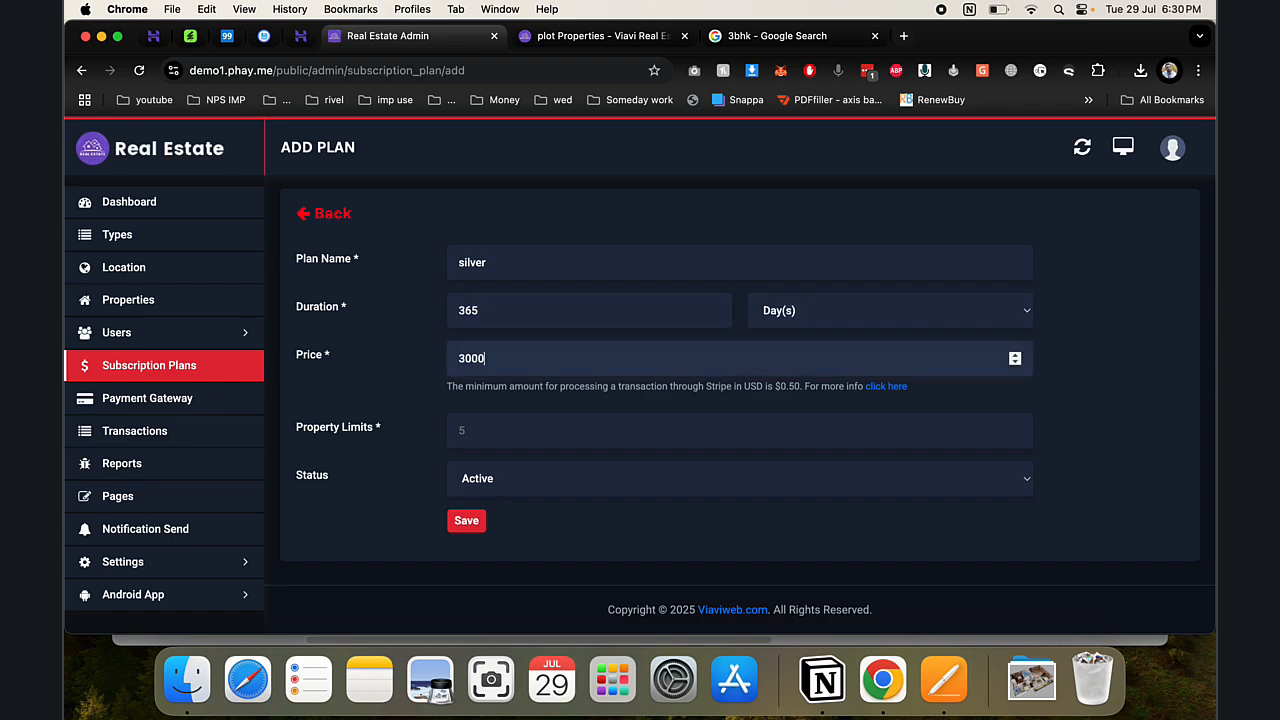
{"action": "left_click", "coordinate": [518, 431]}
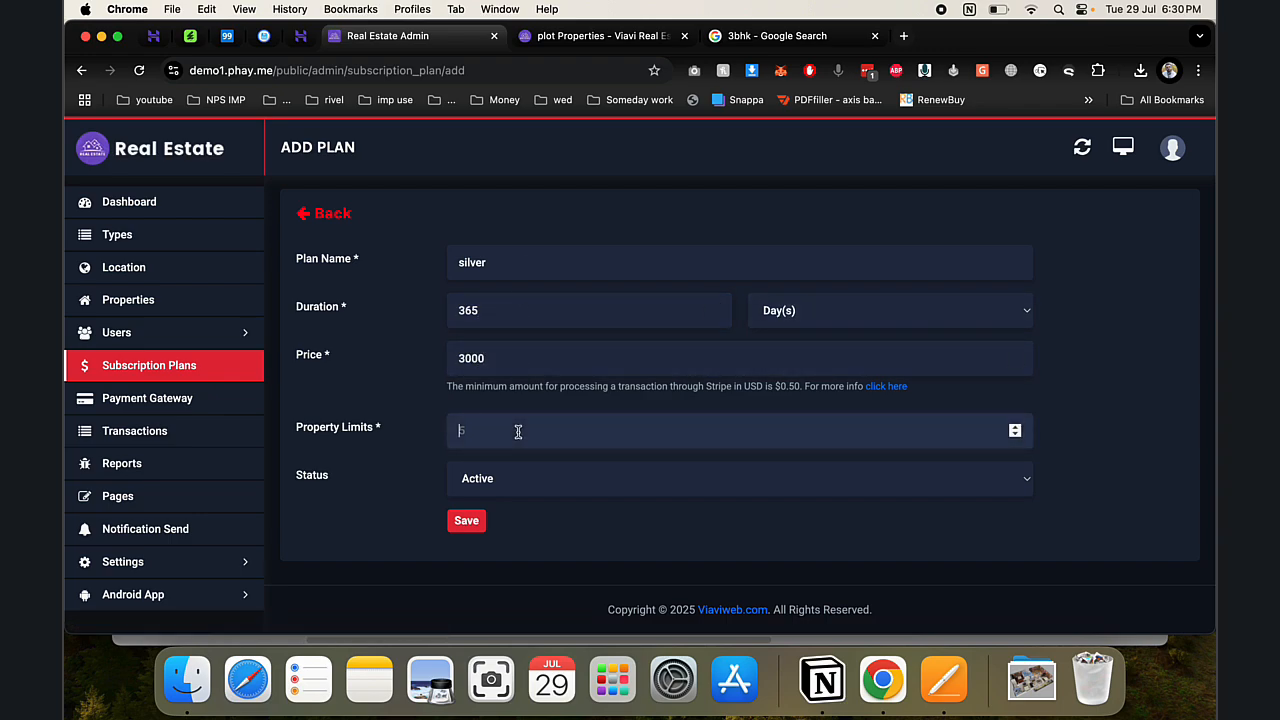
{"action": "left_click", "coordinate": [472, 518]}
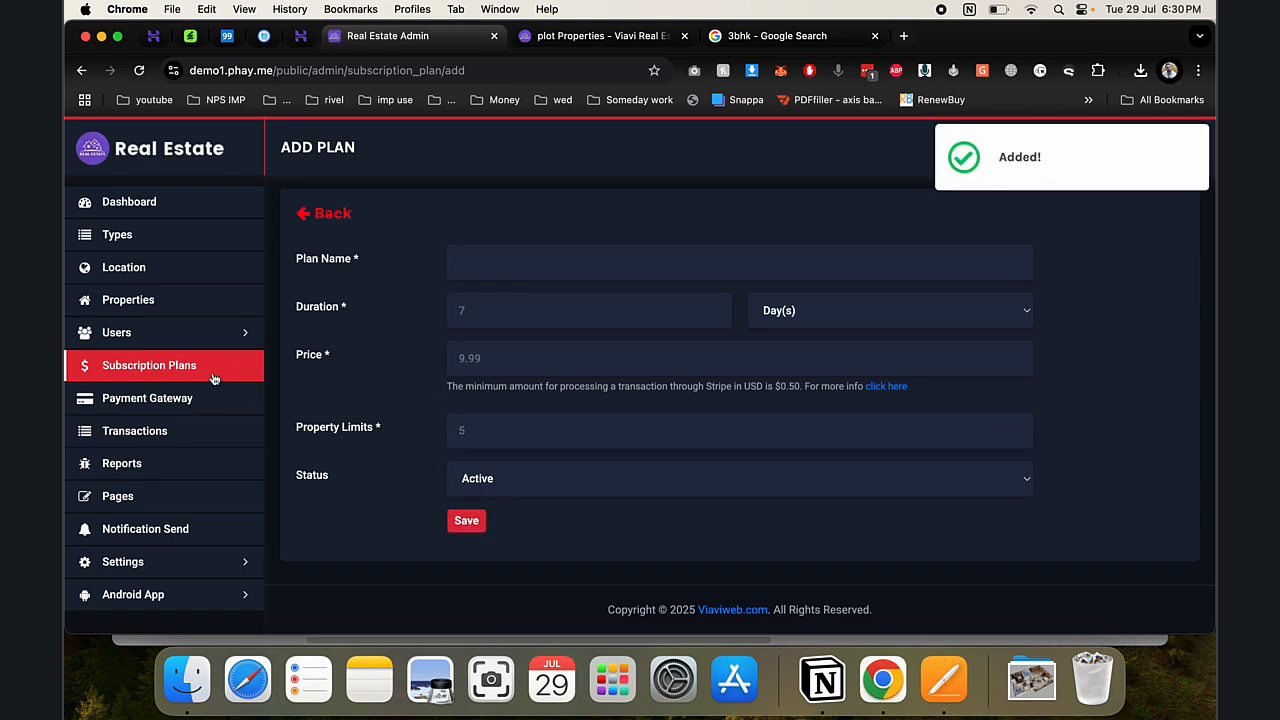
- Check the plans list, payment gateway settings and transactions, then return to the public site
{"action": "left_click", "coordinate": [213, 370]}
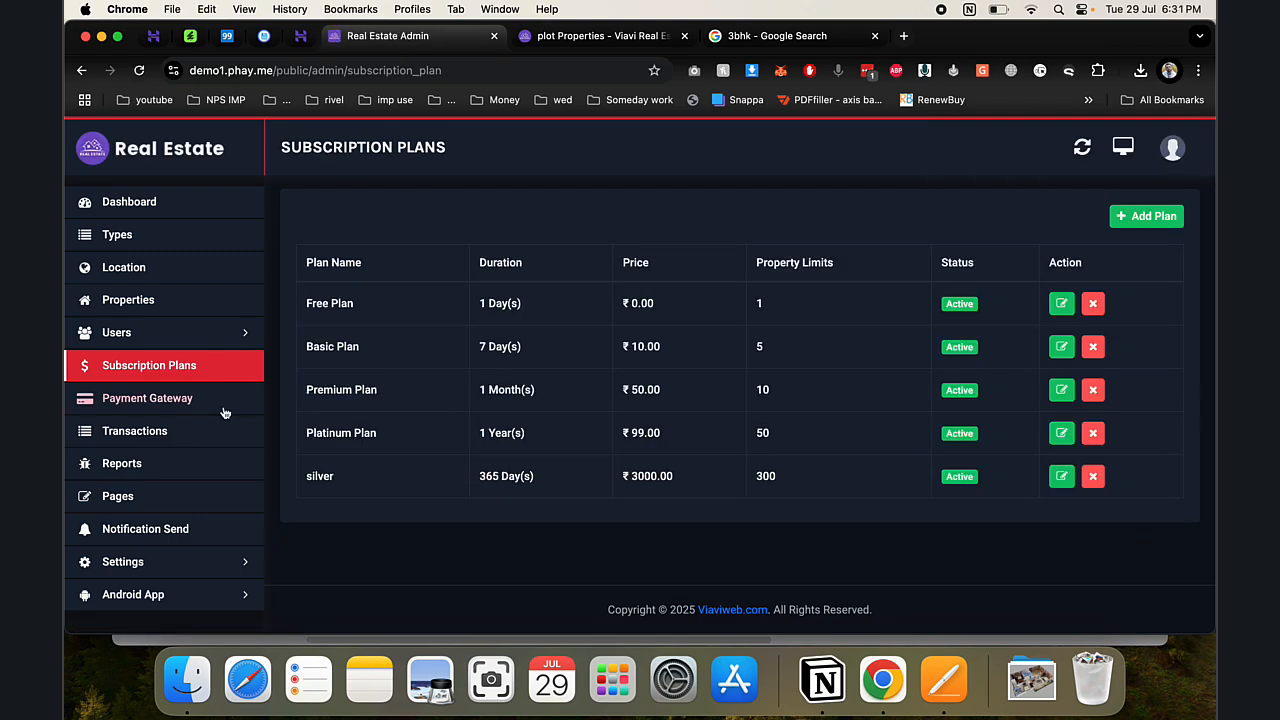
{"action": "left_click", "coordinate": [224, 410]}
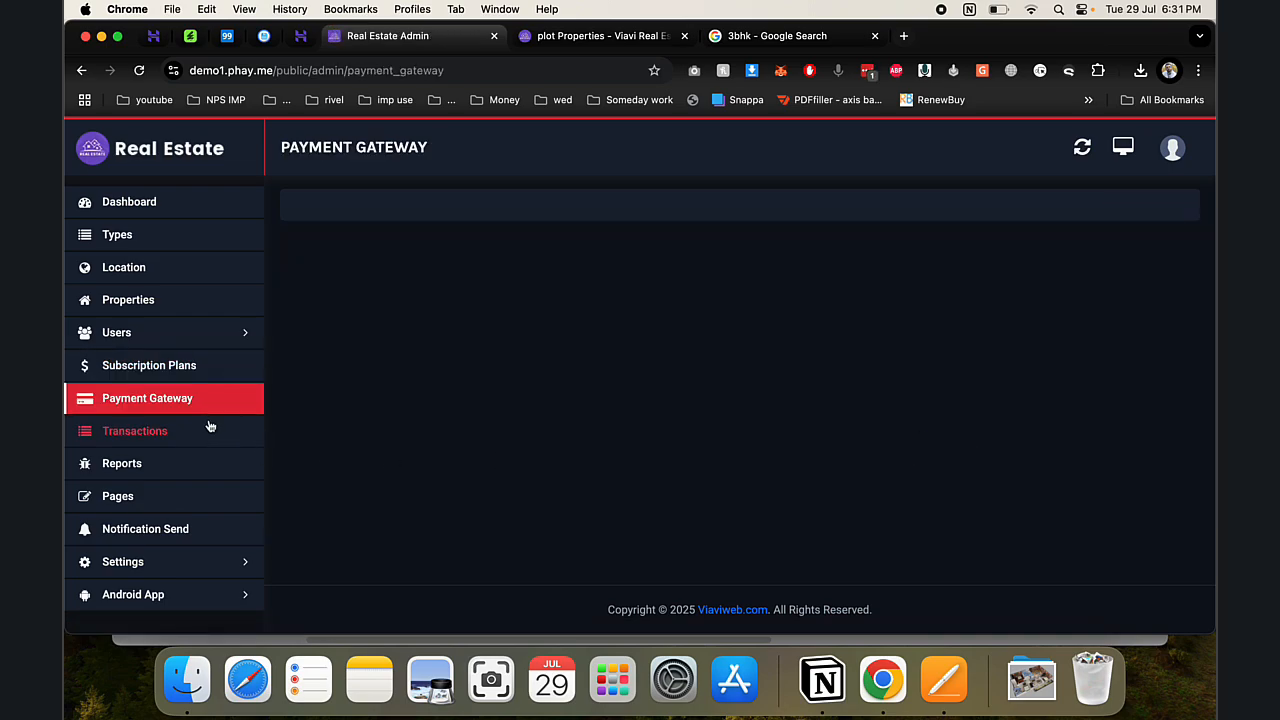
{"action": "left_click", "coordinate": [210, 429]}
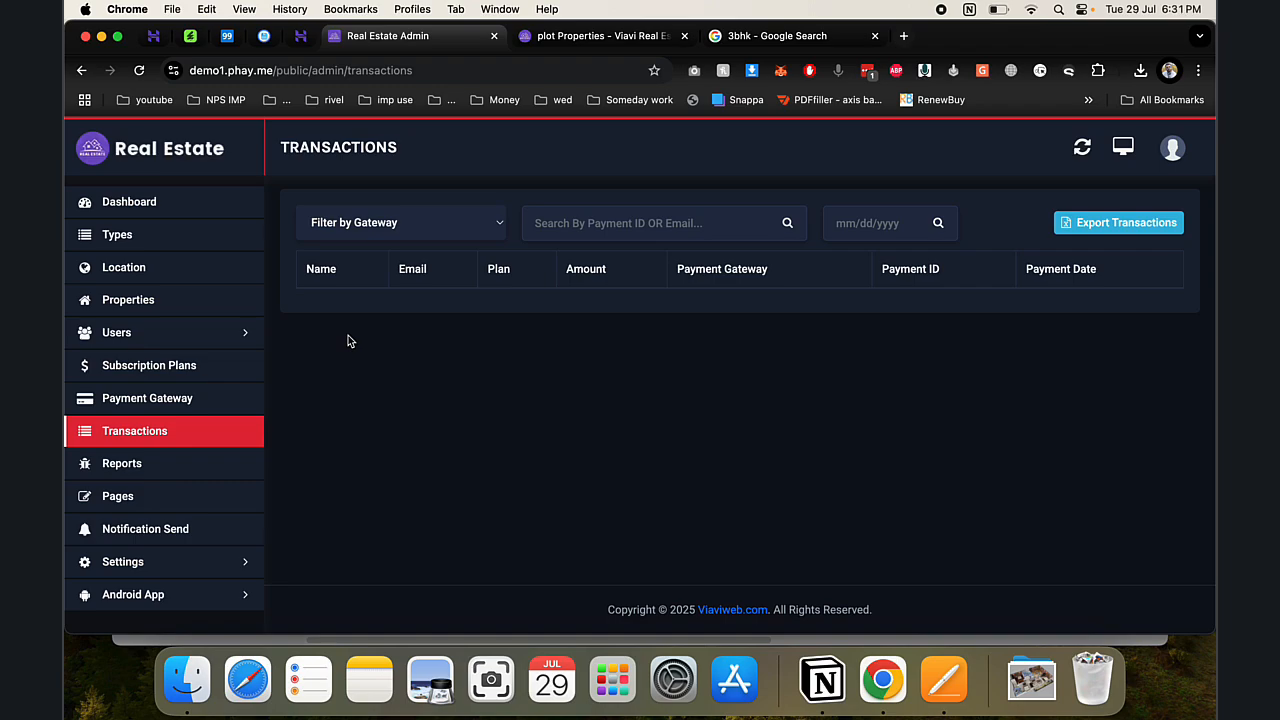
{"action": "left_click", "coordinate": [590, 36]}
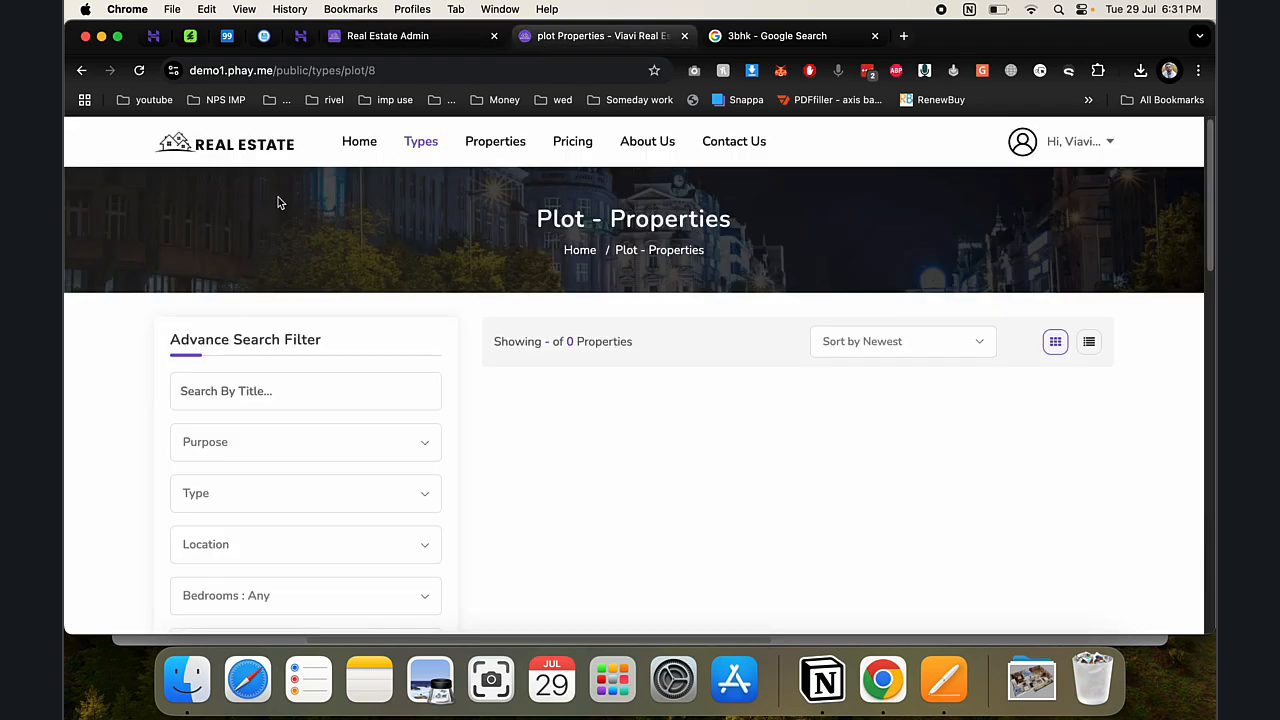
- Browse the site's property Types page, then go back to the home page
{"action": "left_click", "coordinate": [424, 146]}
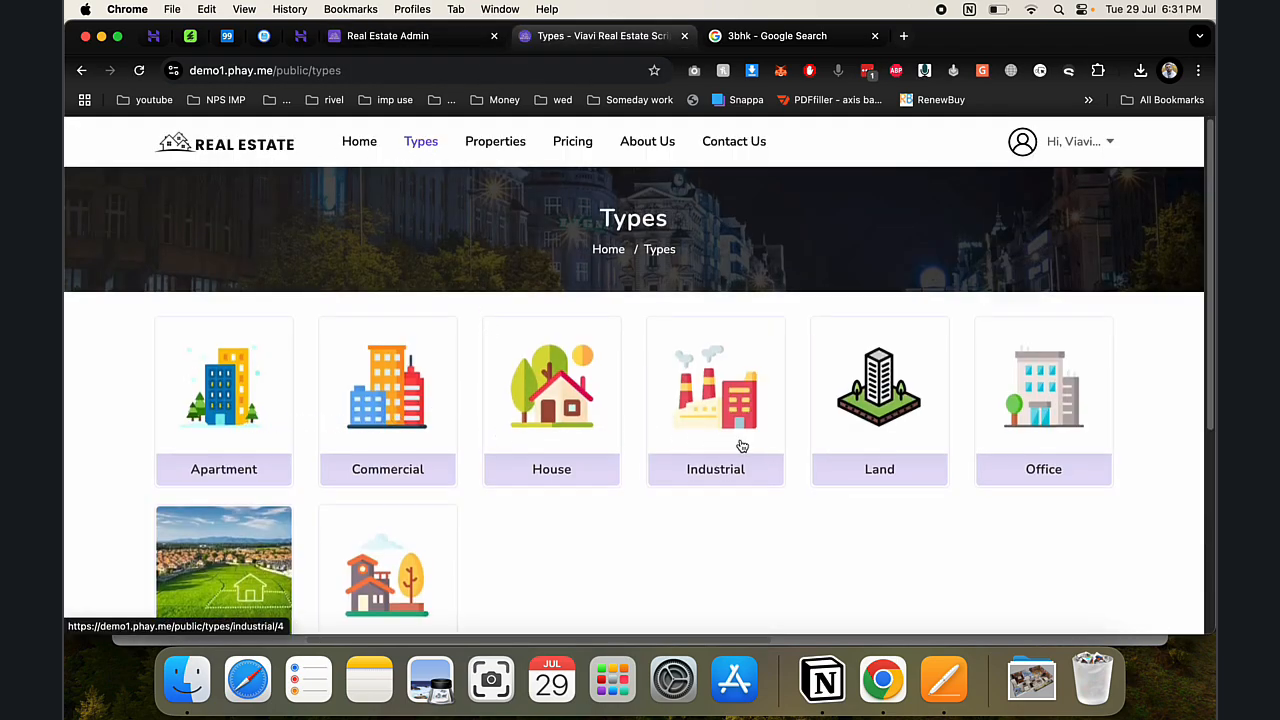
{"action": "scroll", "coordinate": [423, 484], "scroll_direction": "down", "scroll_amount": 3}
{"action": "scroll", "coordinate": [566, 486], "scroll_direction": "down", "scroll_amount": 2}
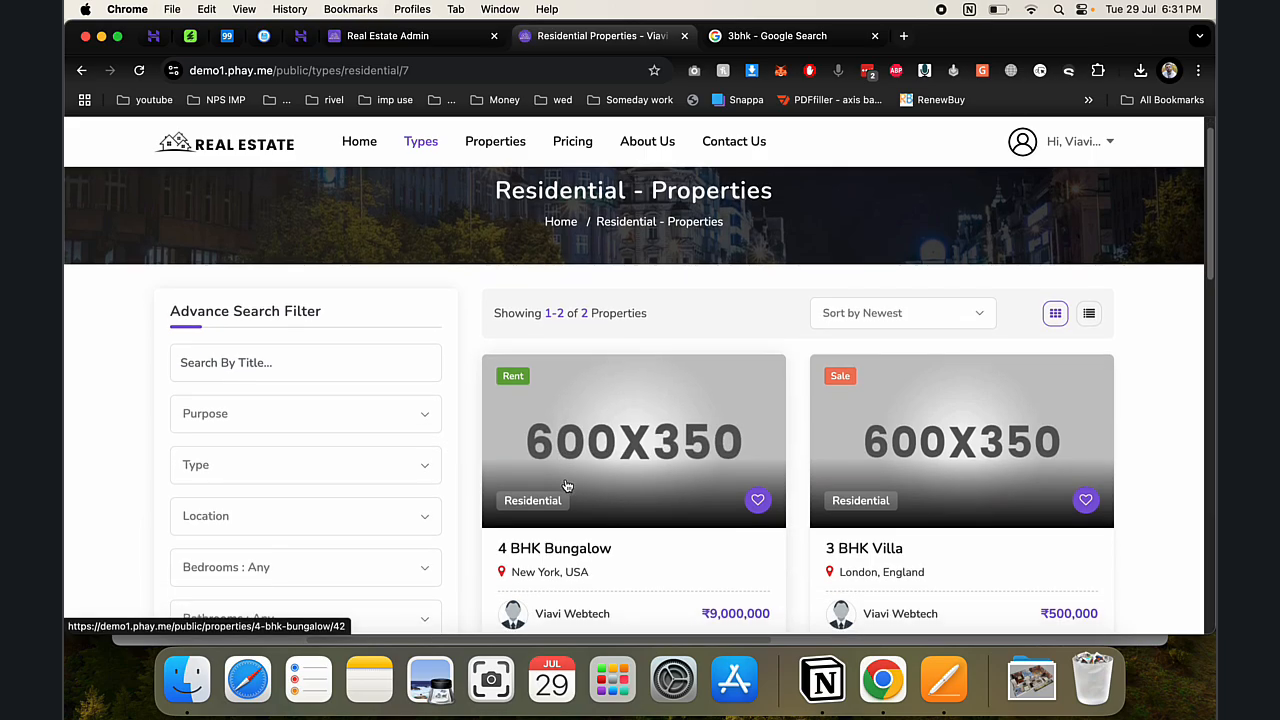
{"action": "scroll", "coordinate": [567, 485], "scroll_direction": "up", "scroll_amount": 2}
{"action": "scroll", "coordinate": [566, 486], "scroll_direction": "up", "scroll_amount": 1}
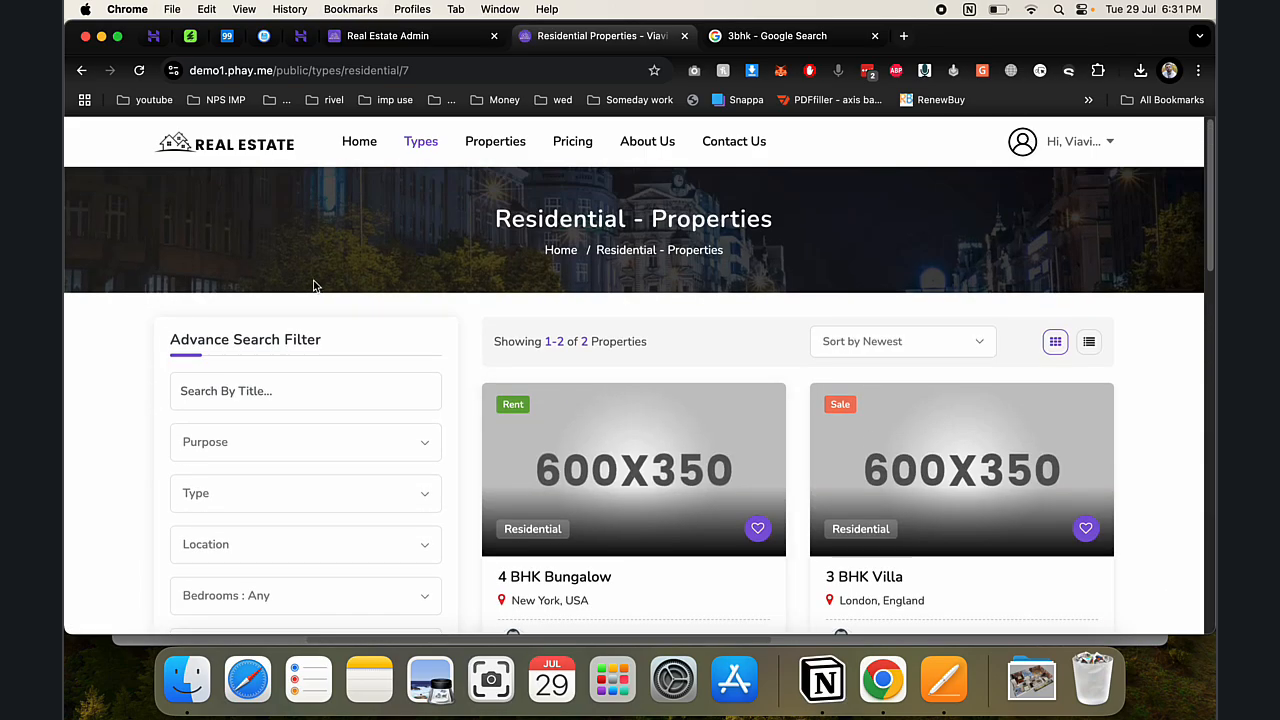
{"action": "left_click", "coordinate": [240, 152]}
- Open the 3bhk listing and scroll through its floor-plan photo, Tokyo location and ₹2,000,000 price
{"action": "left_click", "coordinate": [379, 382]}
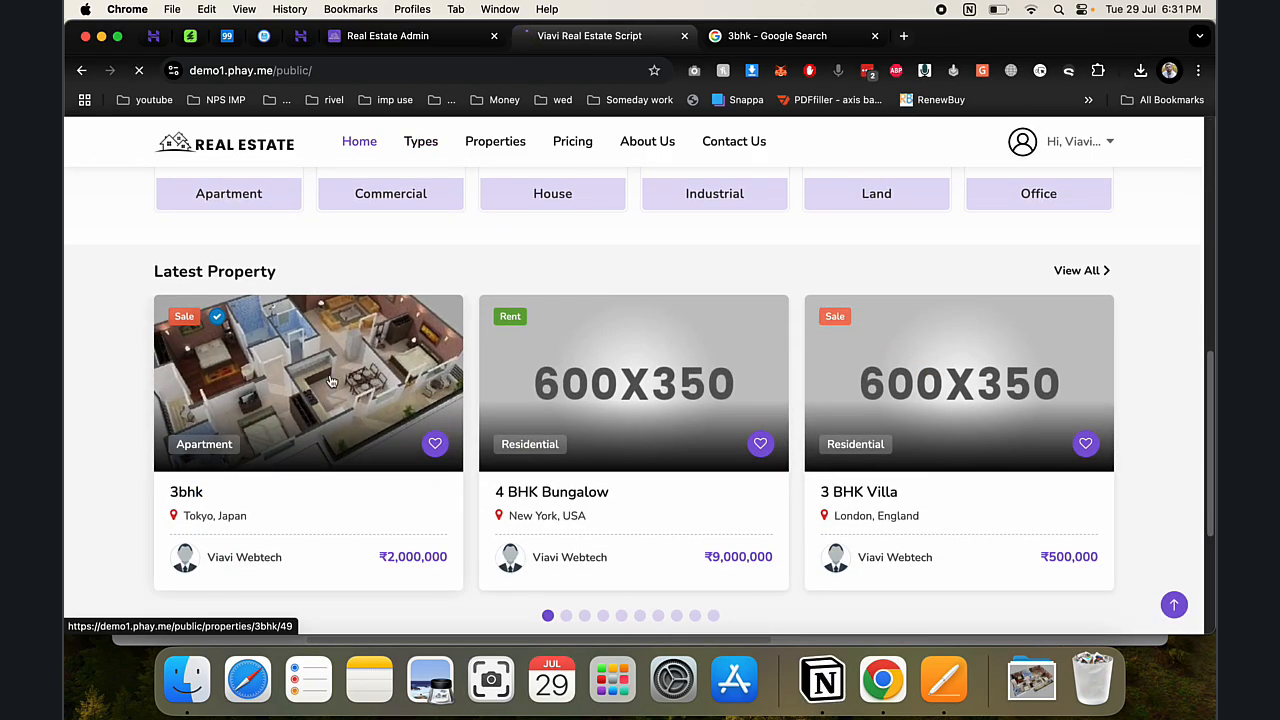
{"action": "scroll", "coordinate": [377, 397], "scroll_direction": "down", "scroll_amount": 3}
{"action": "scroll", "coordinate": [645, 297], "scroll_direction": "up", "scroll_amount": 2}
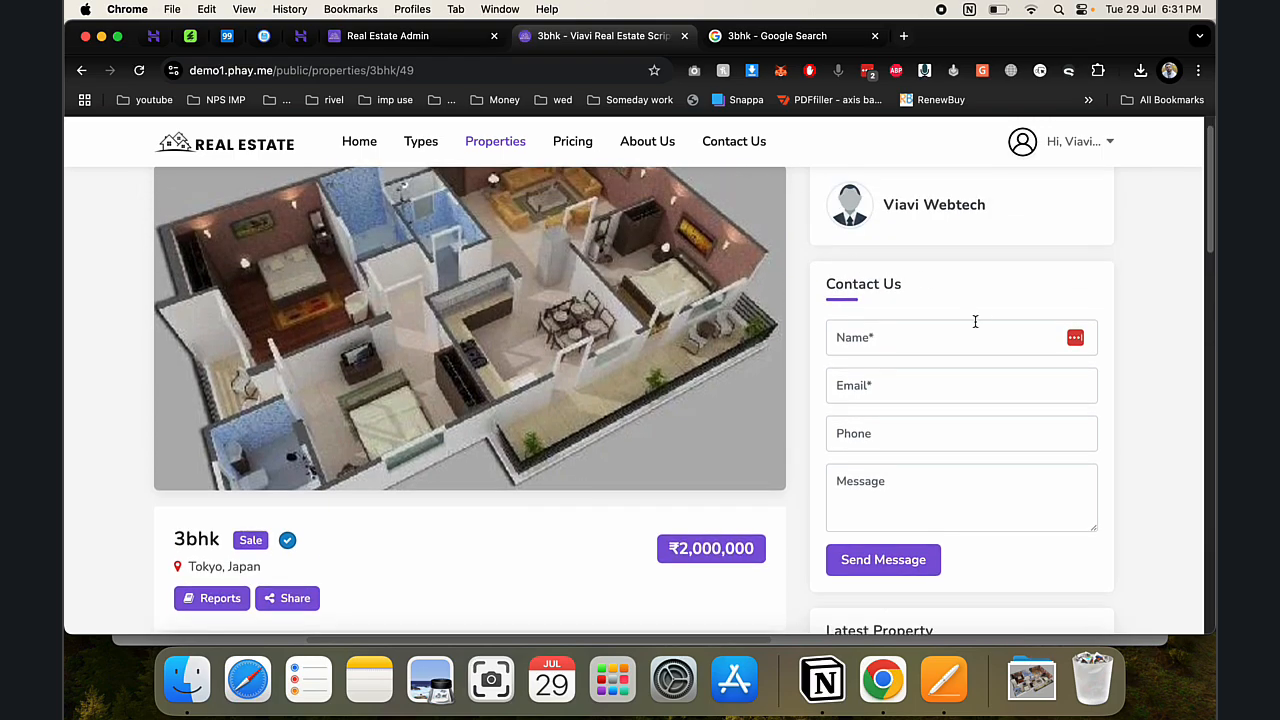
{"action": "scroll", "coordinate": [808, 389], "scroll_direction": "down", "scroll_amount": 2}
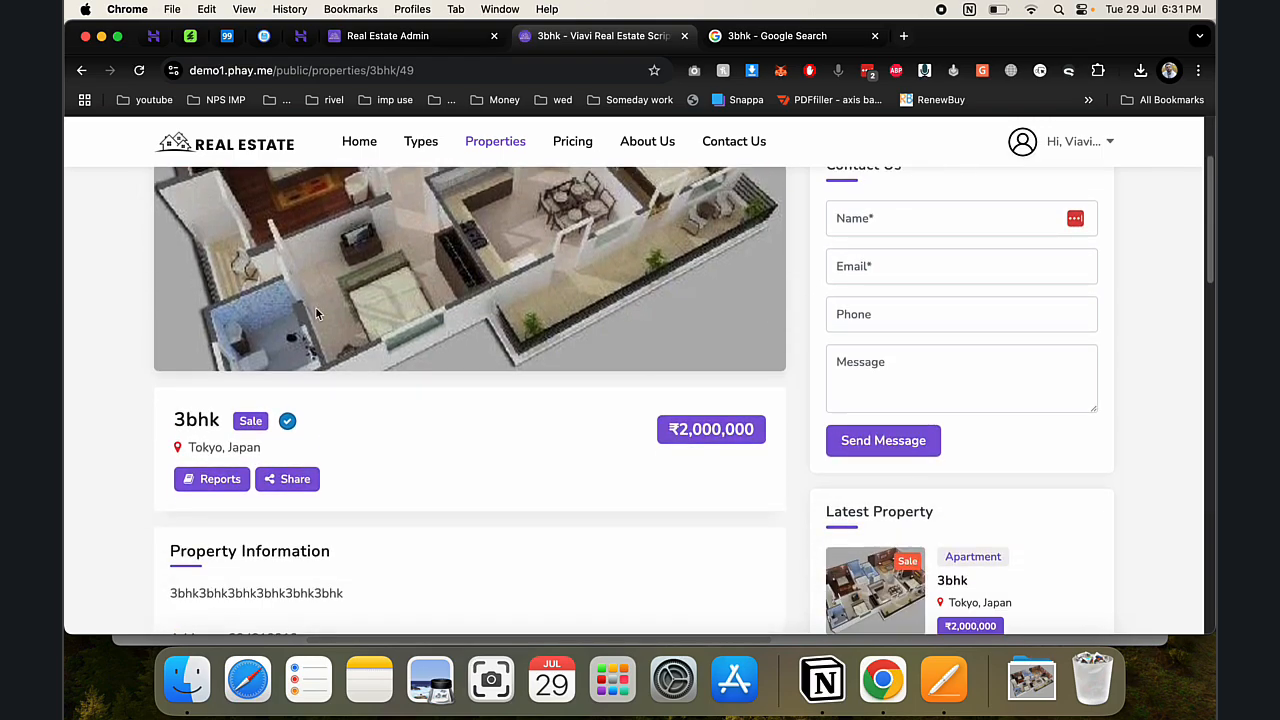
{"action": "scroll", "coordinate": [433, 363], "scroll_direction": "down", "scroll_amount": 1}
{"action": "left_click_drag", "start_coordinate": [668, 362], "coordinate": [769, 382]}
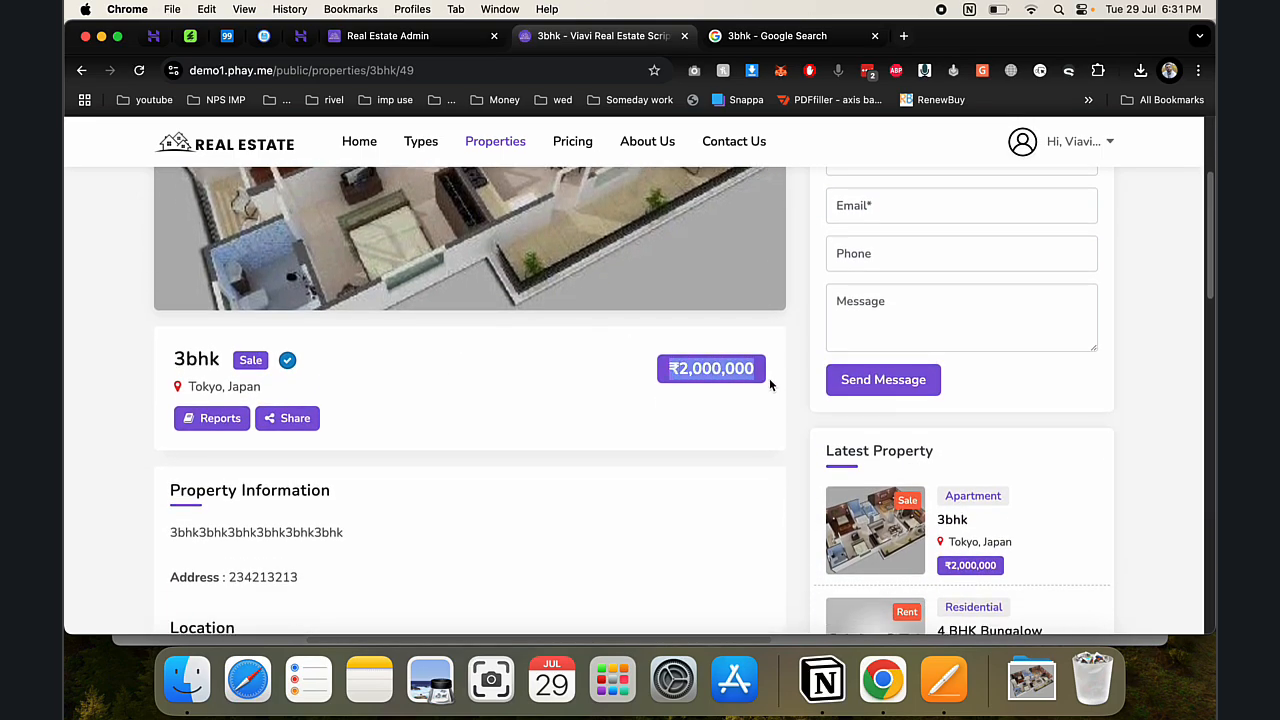
{"action": "scroll", "coordinate": [606, 401], "scroll_direction": "down", "scroll_amount": 2}
{"action": "scroll", "coordinate": [606, 401], "scroll_direction": "down", "scroll_amount": 3}
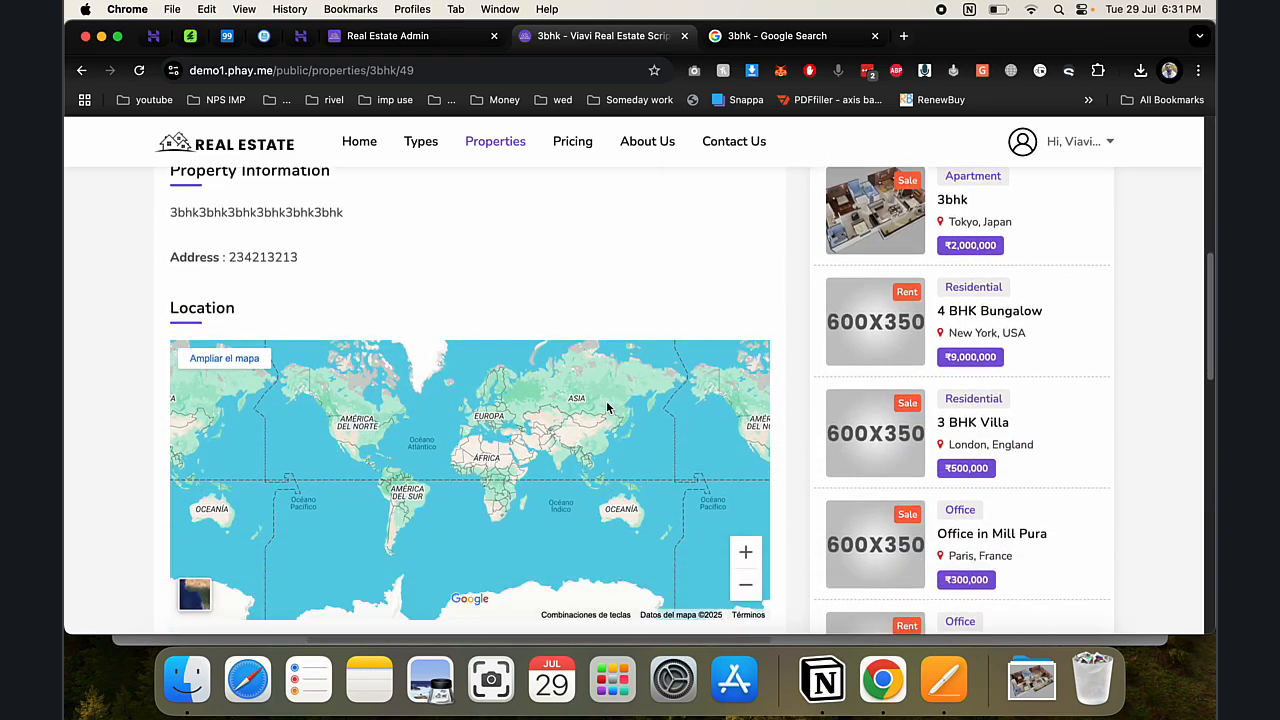
{"action": "scroll", "coordinate": [606, 407], "scroll_direction": "down", "scroll_amount": 3}
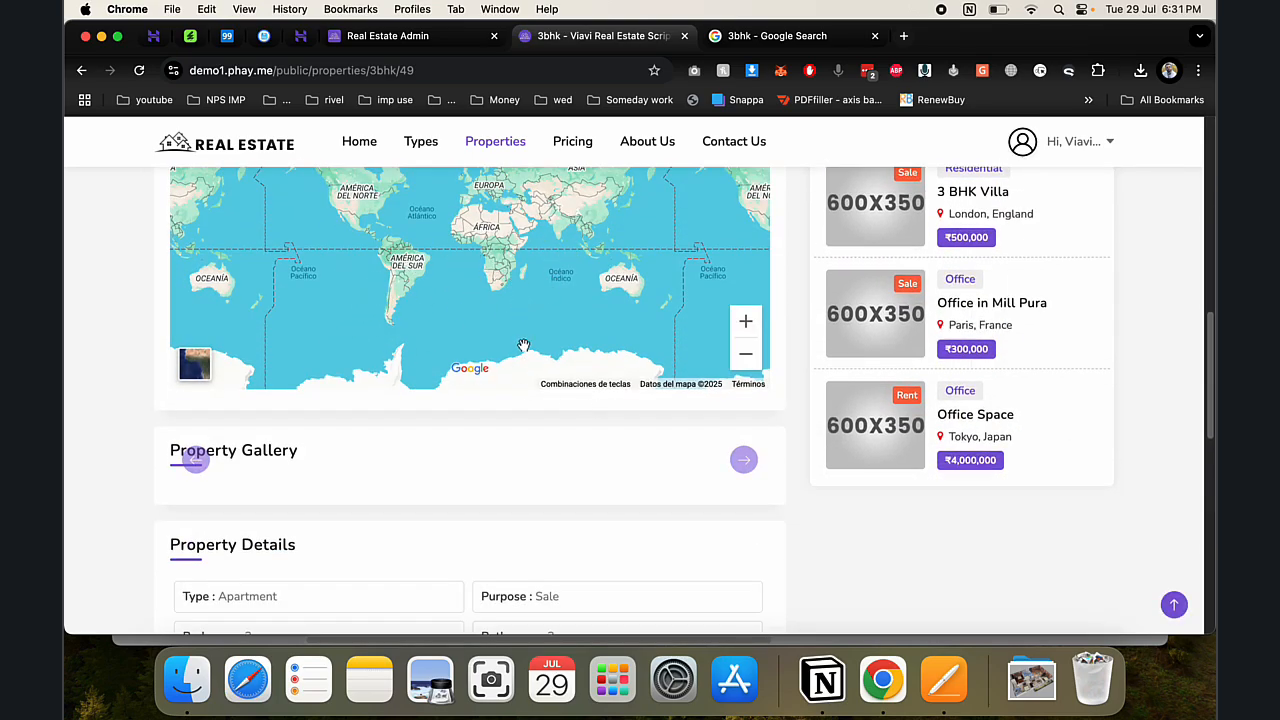
{"action": "scroll", "coordinate": [523, 345], "scroll_direction": "down", "scroll_amount": 2}
{"action": "scroll", "coordinate": [655, 278], "scroll_direction": "up", "scroll_amount": 10}
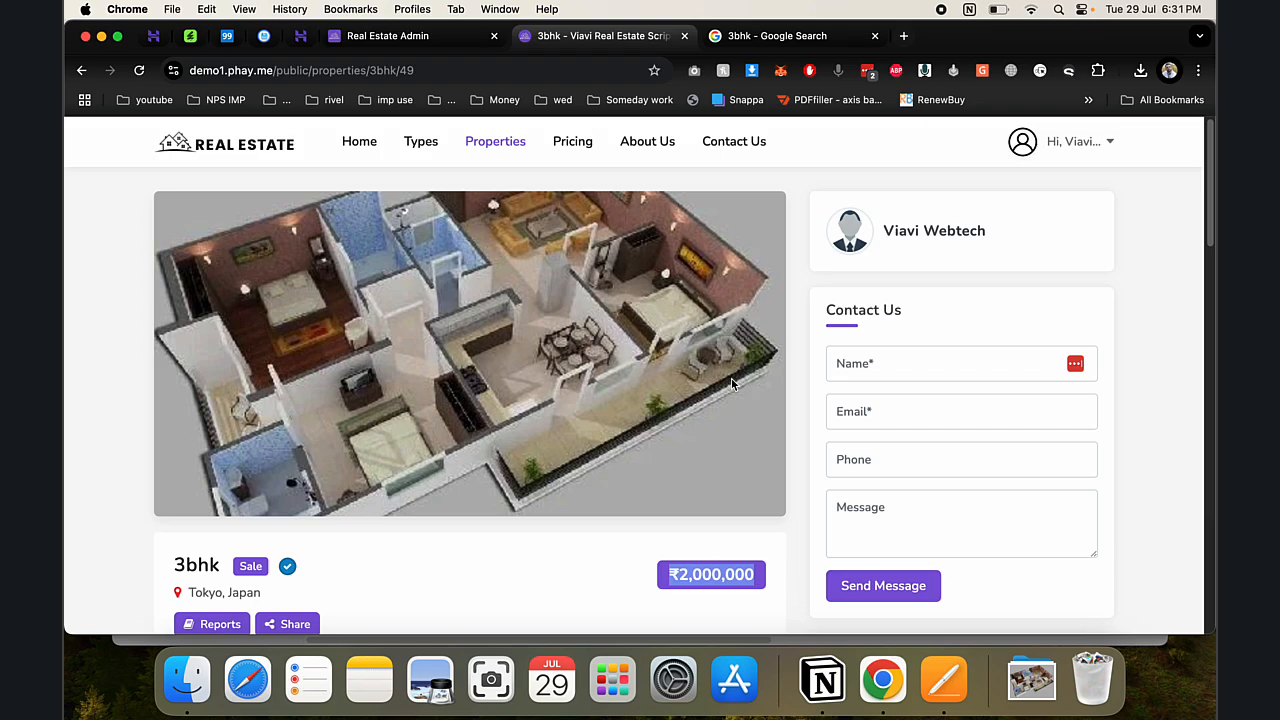